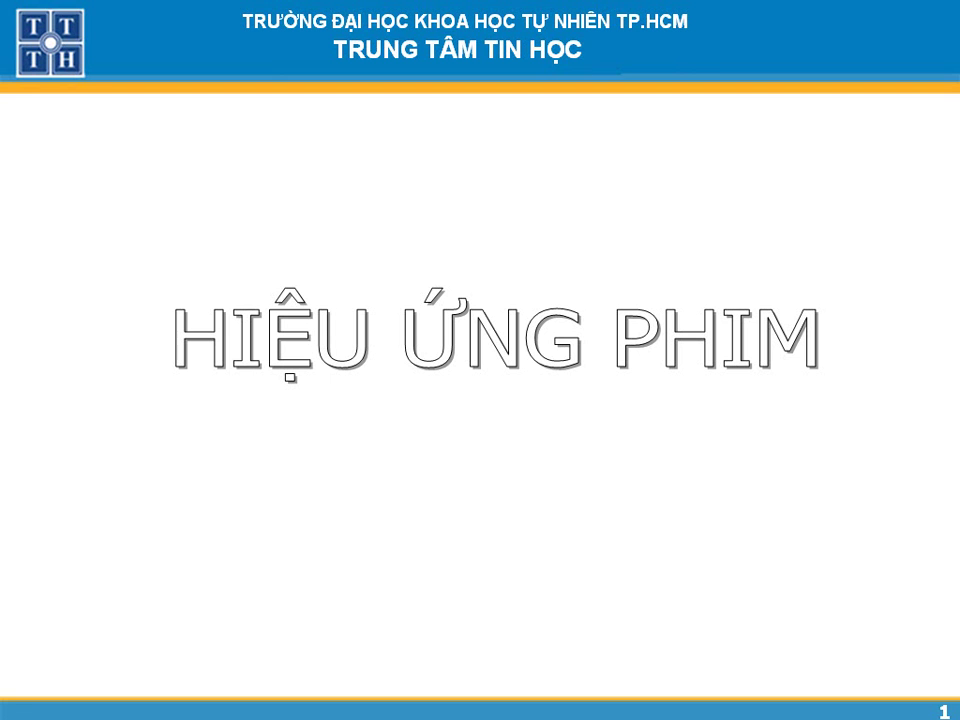
- Advance the slides through the Parent, Transform and Motion path requirements to slide 4
key("Right")
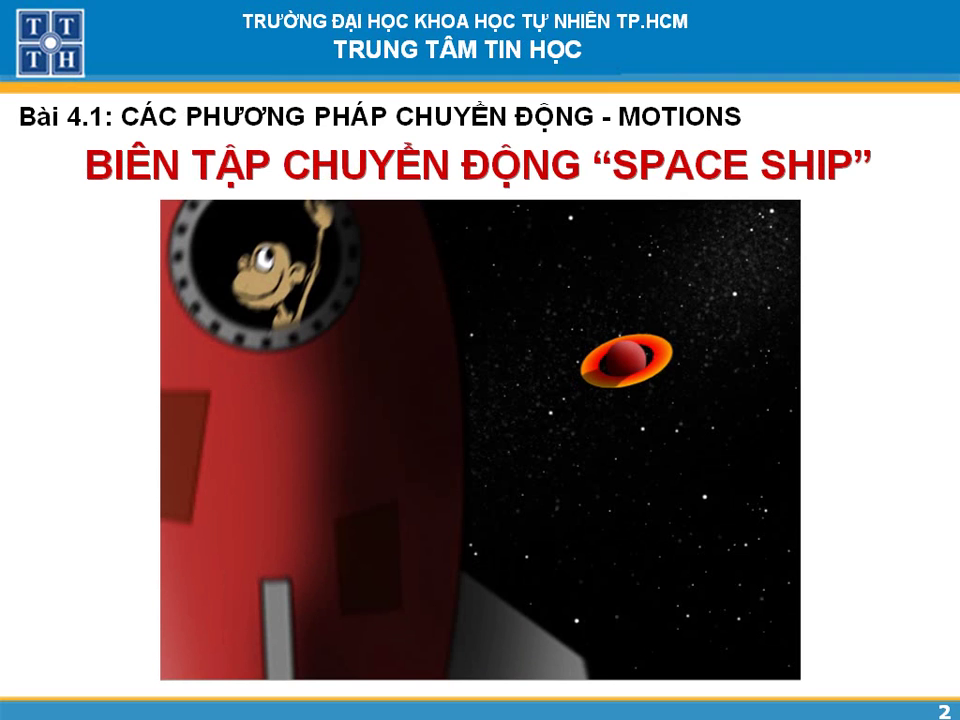
key("Right")
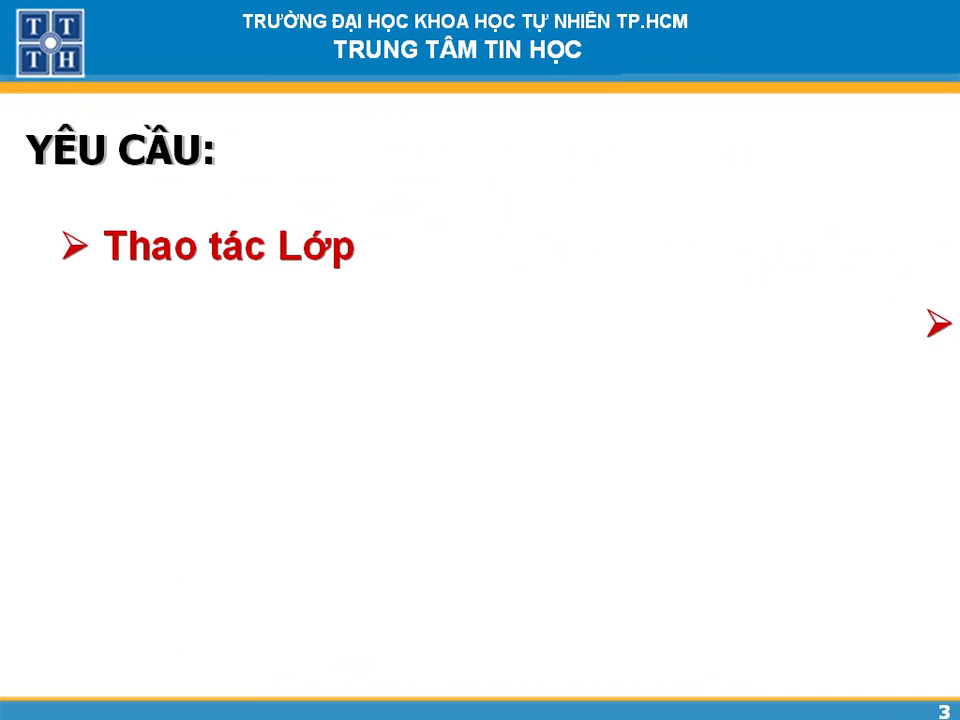
key("Right")
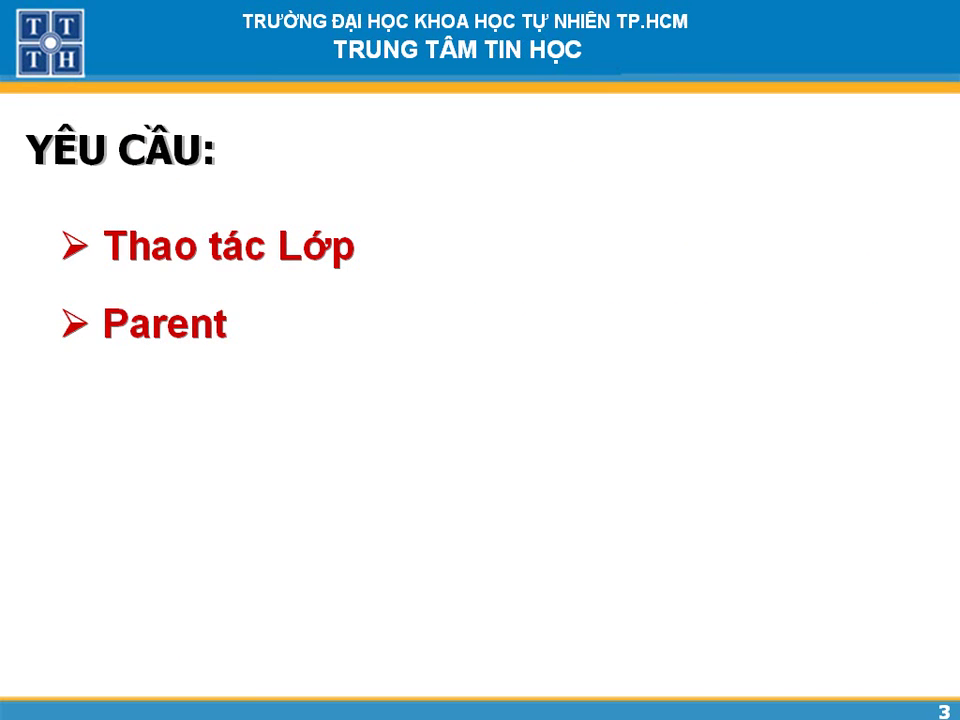
key("Right")
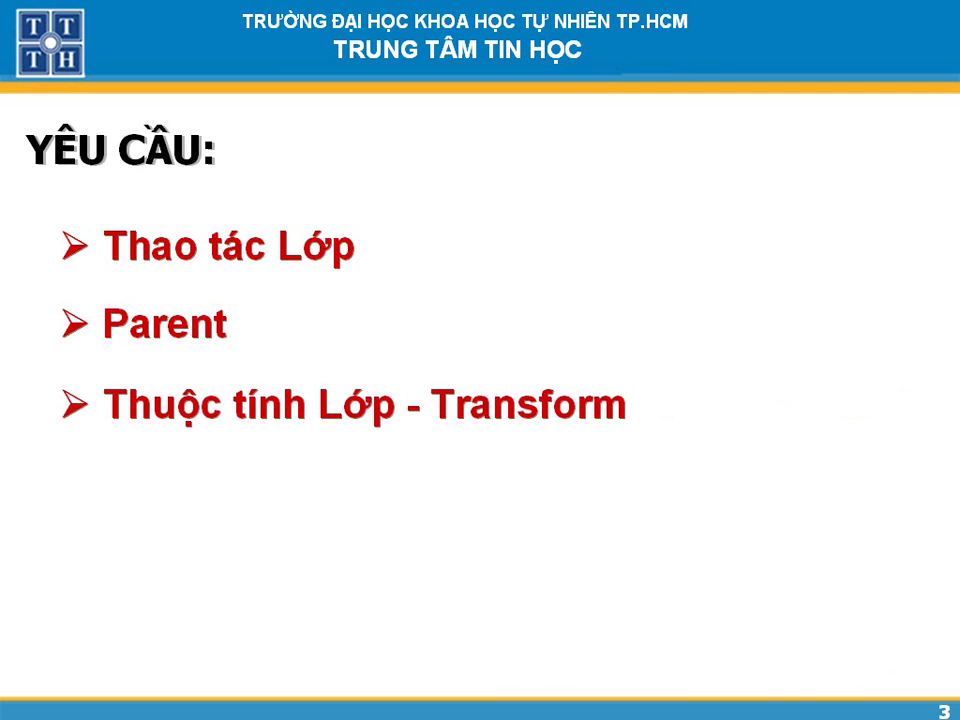
key("Right")
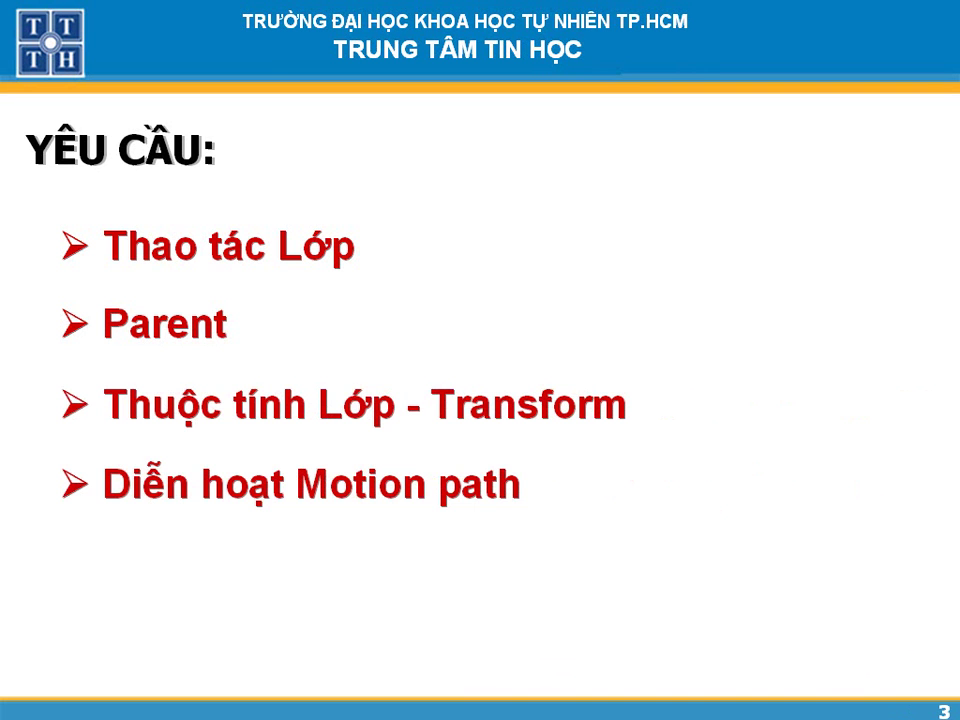
key("Right")
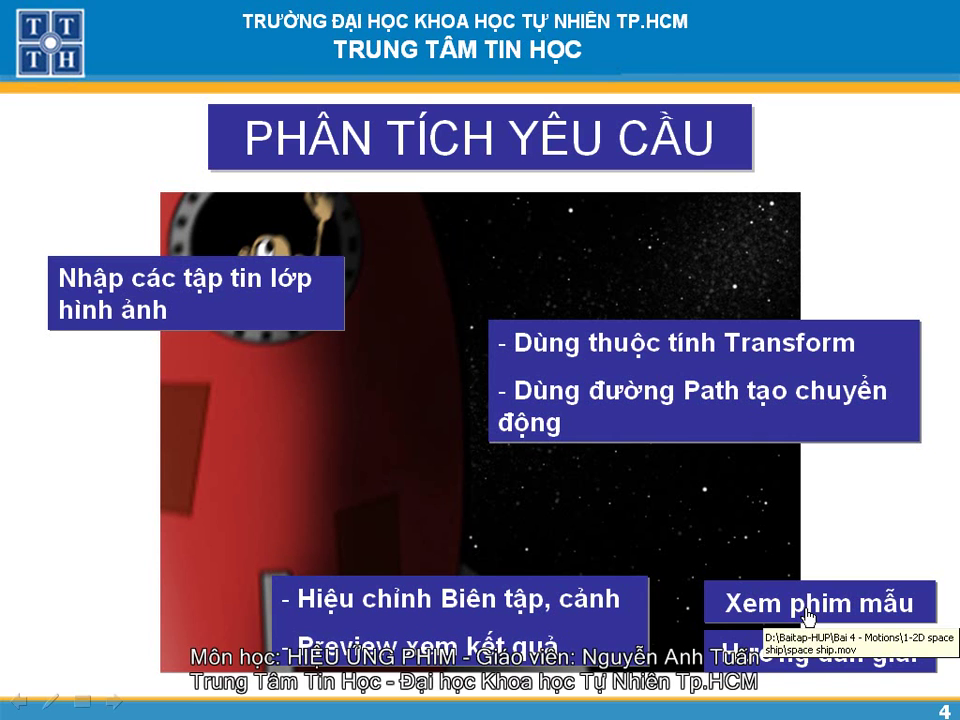
left_click(806, 617)
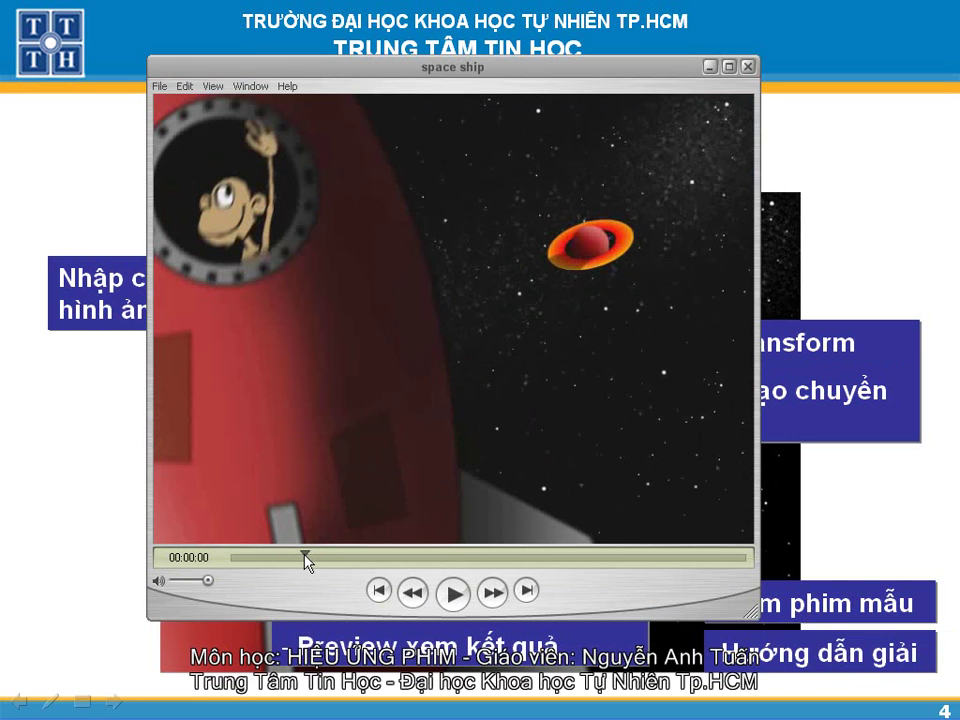
left_click_drag(305, 558, 470, 555)
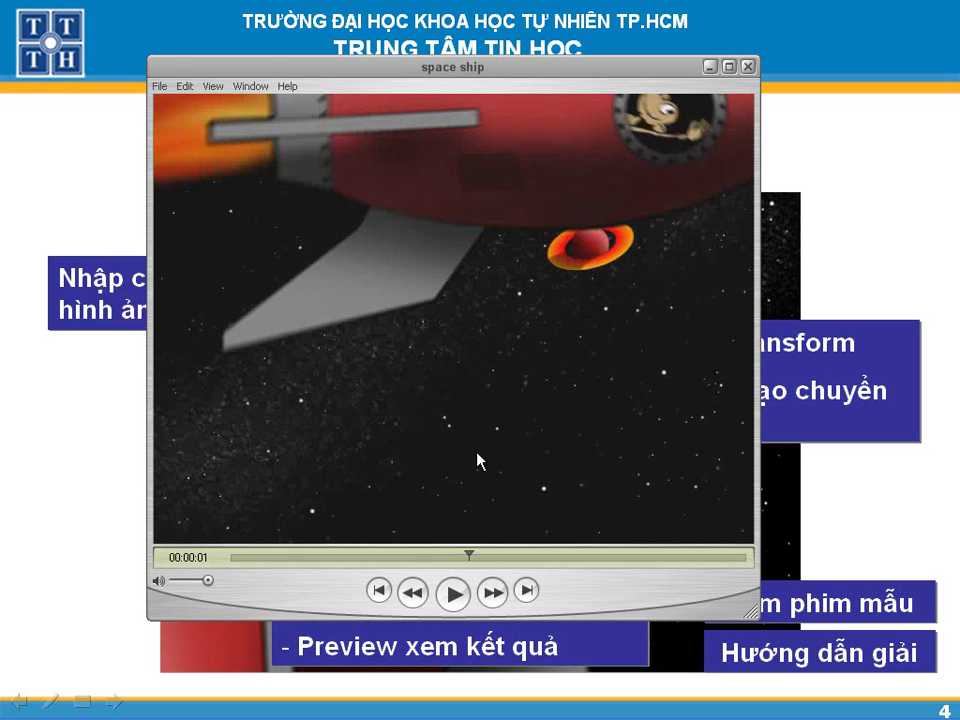
left_click_drag(470, 553, 637, 558)
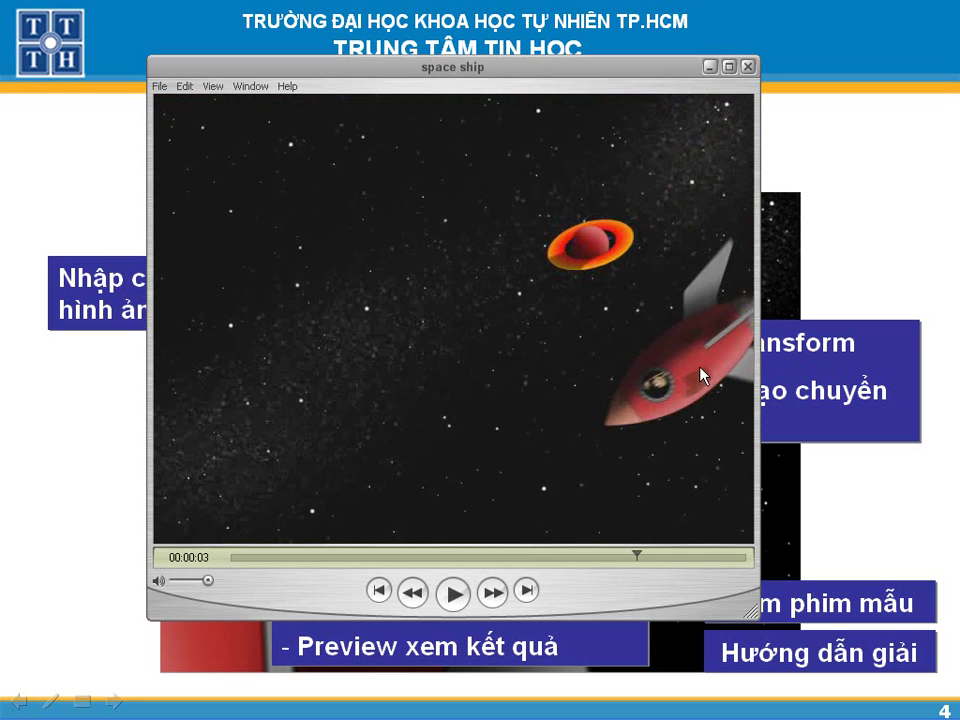
left_click_drag(639, 557, 725, 563)
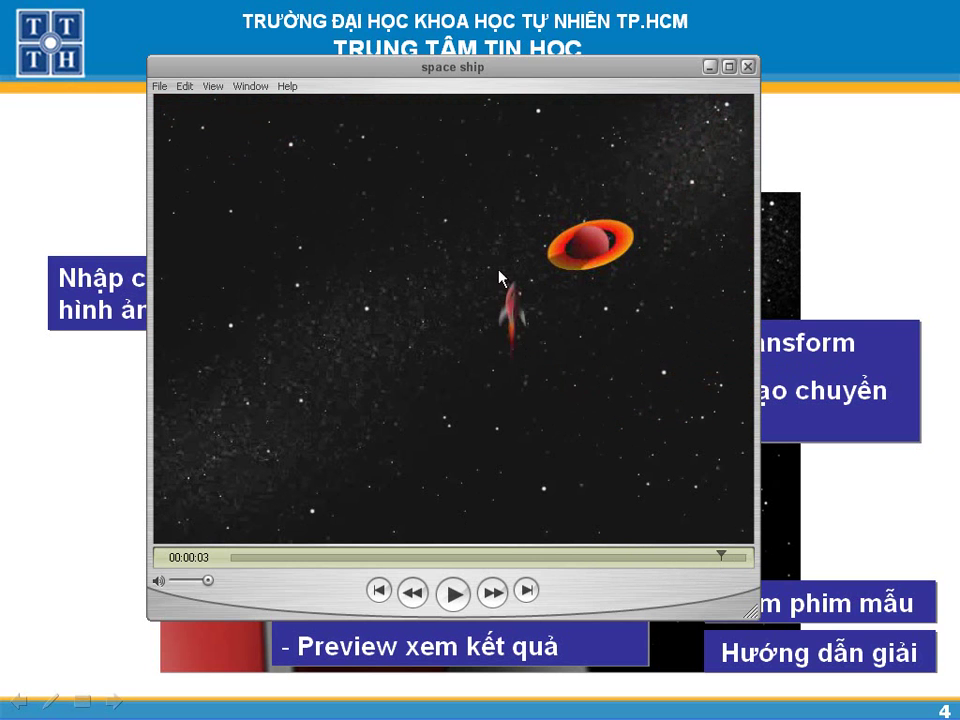
mouse_move(720, 557)
left_mouse_down()
mouse_move(594, 538)
mouse_move(378, 530)
mouse_move(738, 547)
left_mouse_up()
left_click(746, 67)
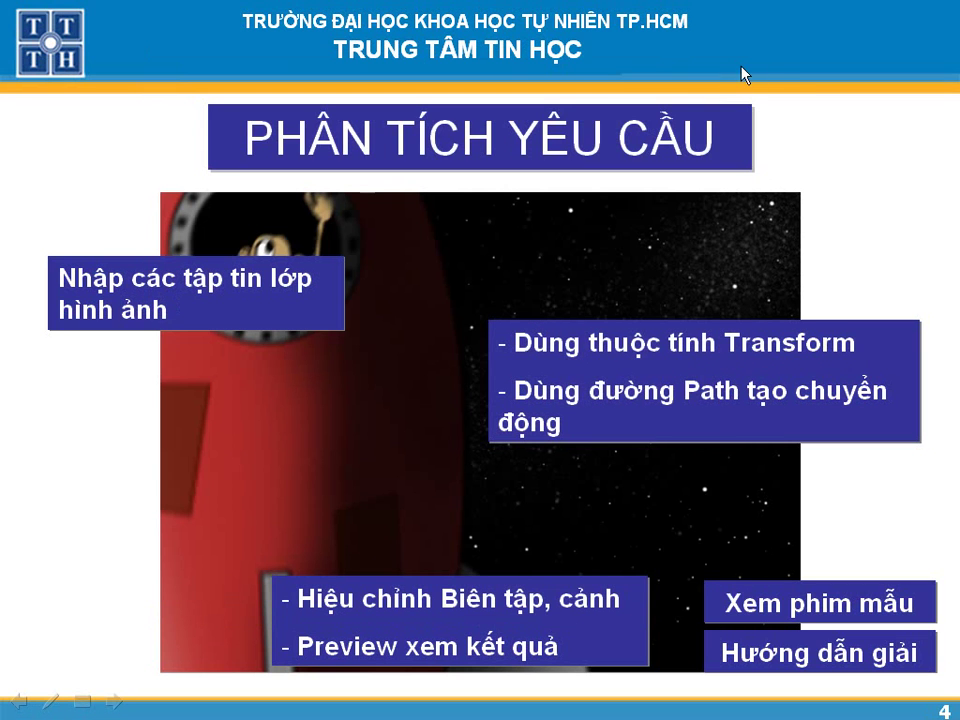
- Step through the footage-import and path-motion slide, then advance to the render and preview slide
left_click(818, 660)
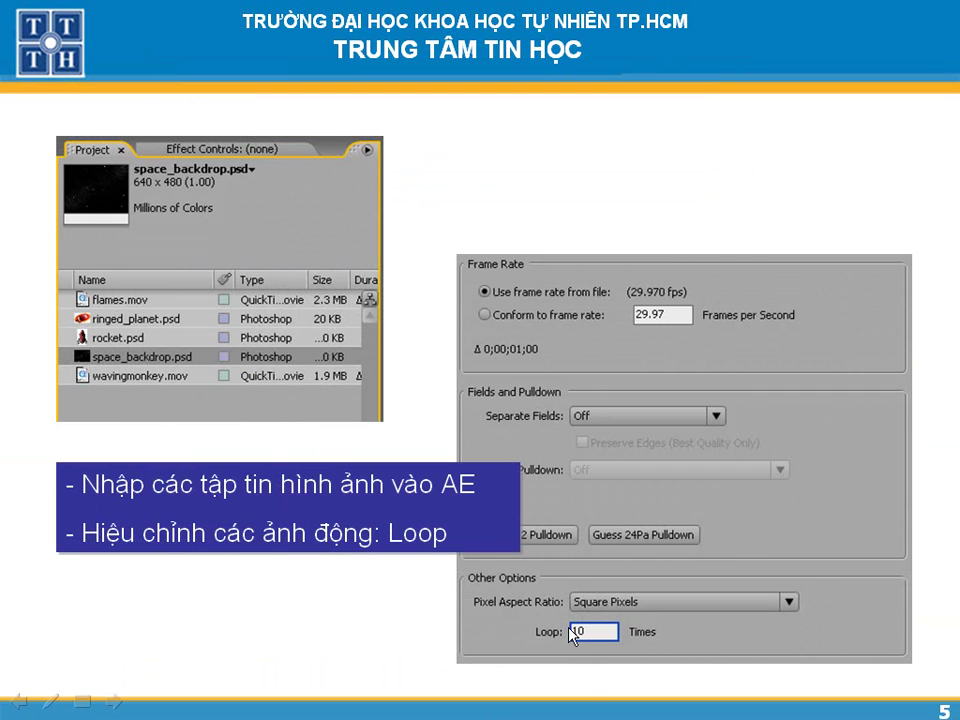
left_click(645, 578)
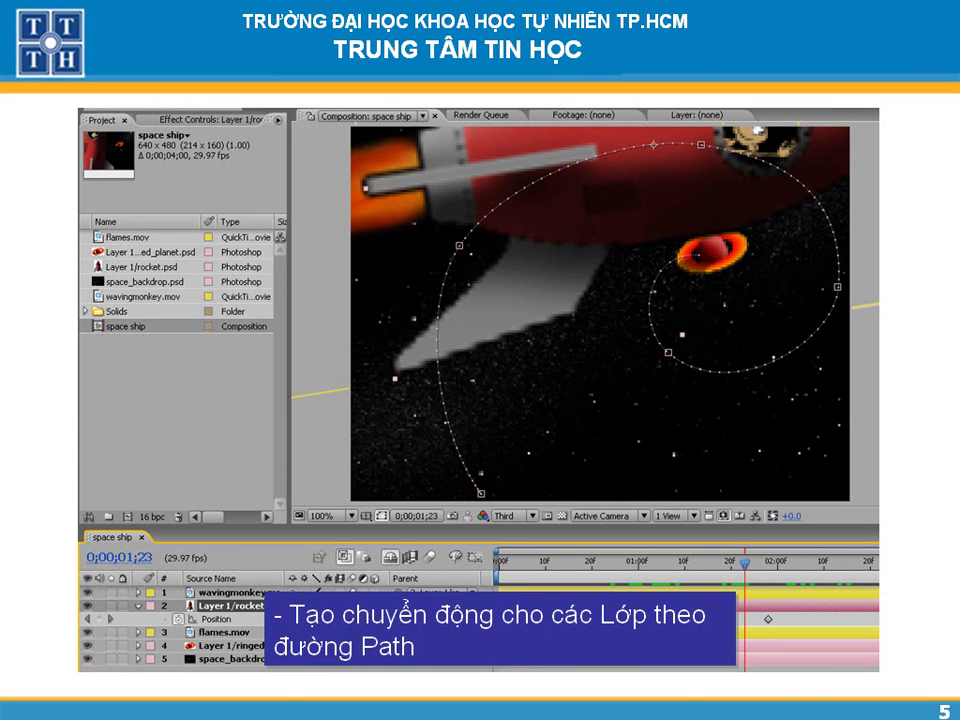
key("Right")
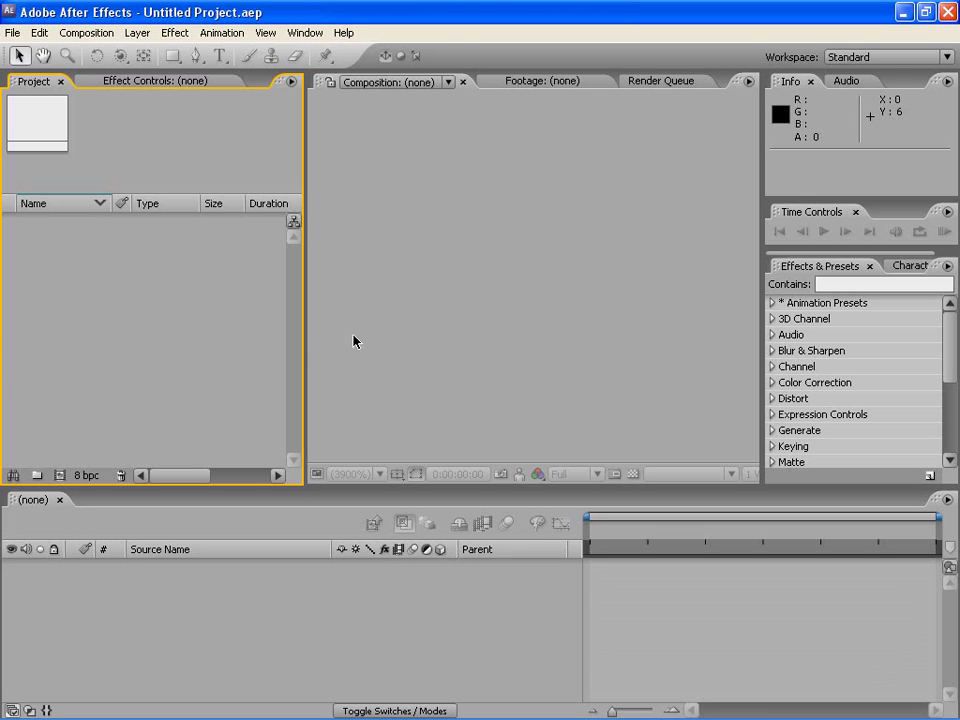
- Start a file import and browse to Bai 4 - Motions/1-2D space ship/Footage
double_click(166, 304)
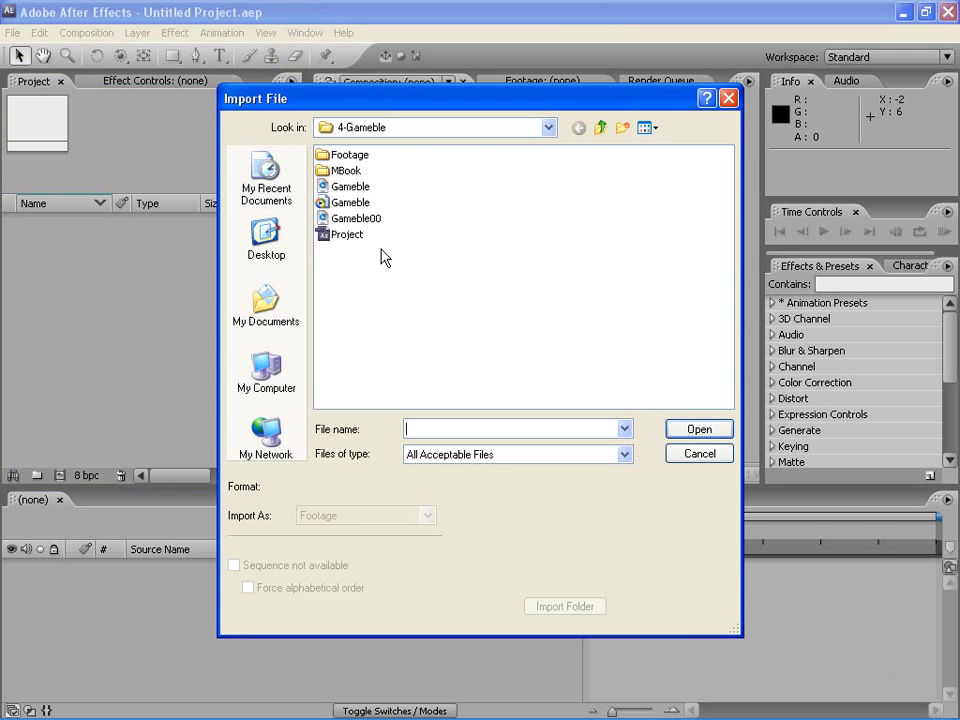
left_click(603, 128)
left_click(603, 128)
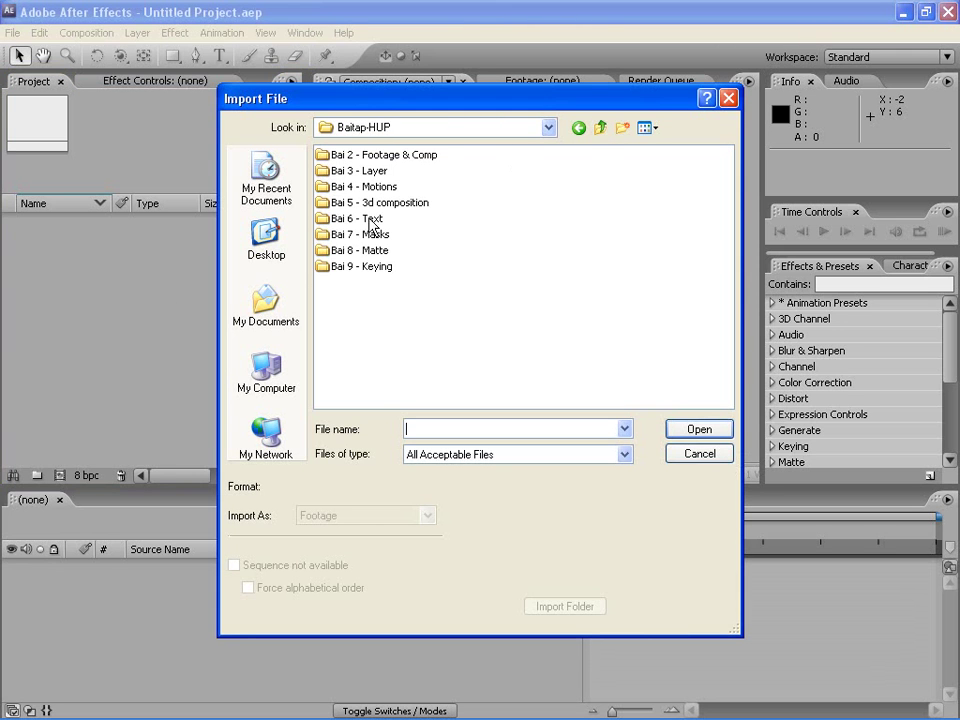
double_click(376, 188)
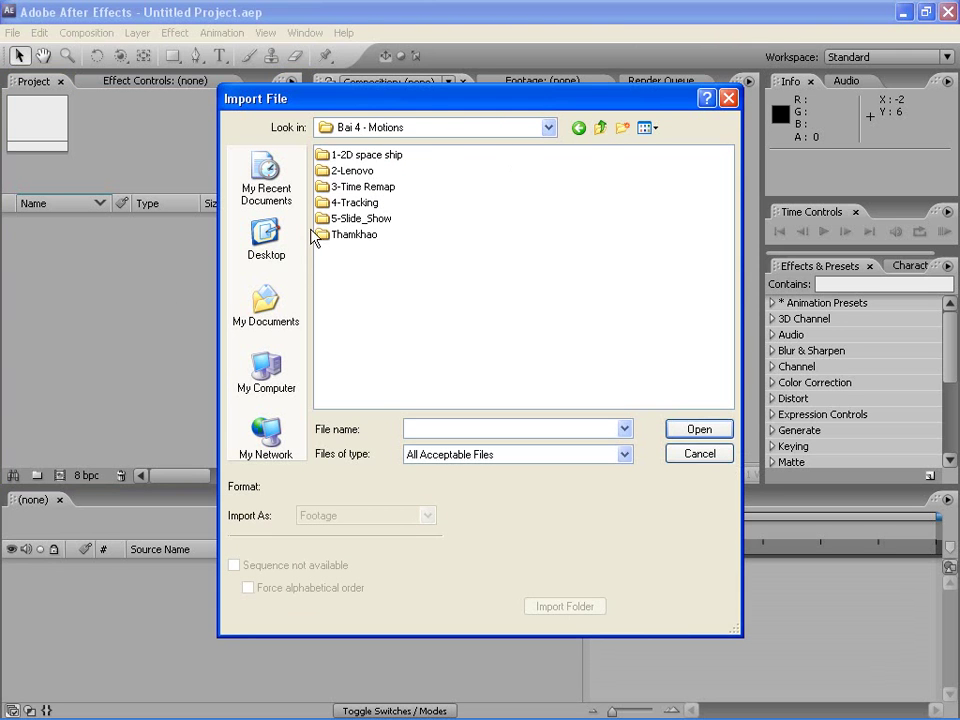
left_click(355, 170)
double_click(358, 156)
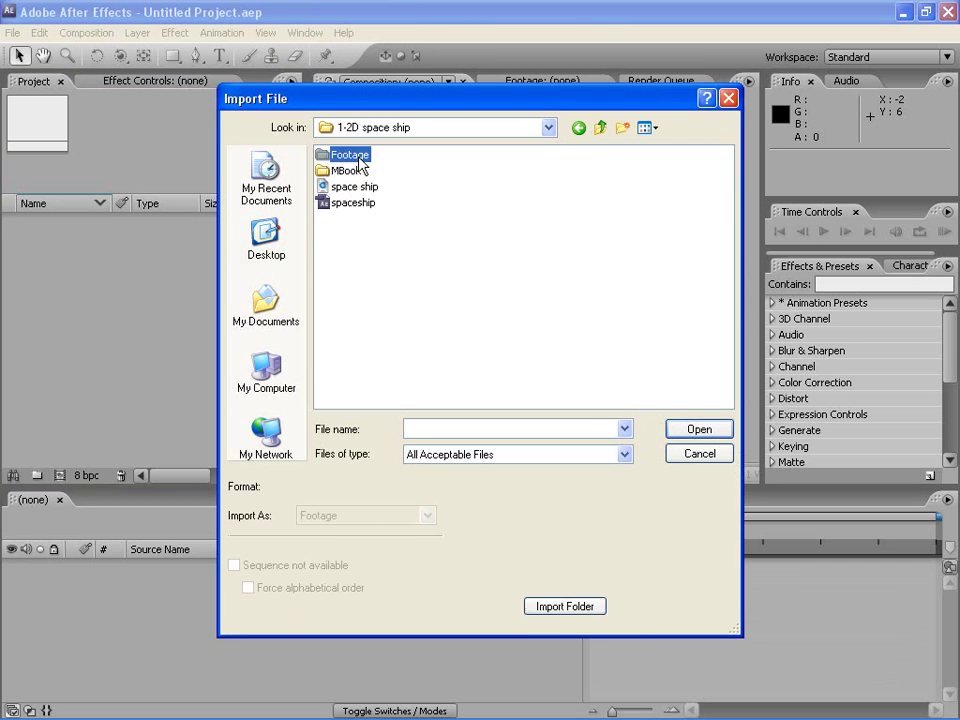
double_click(358, 157)
- Import all five footage files, accepting the PSD options for ringed_planet.psd and rocket.psd
left_click_drag(370, 278, 325, 150)
left_click(692, 433)
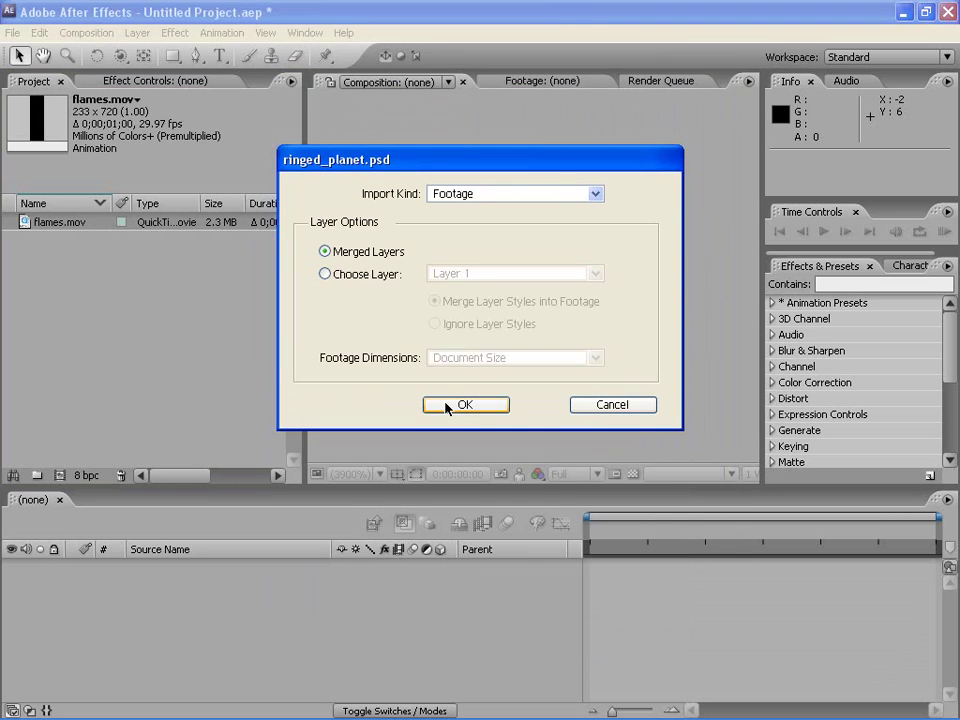
left_click(452, 405)
left_click(460, 405)
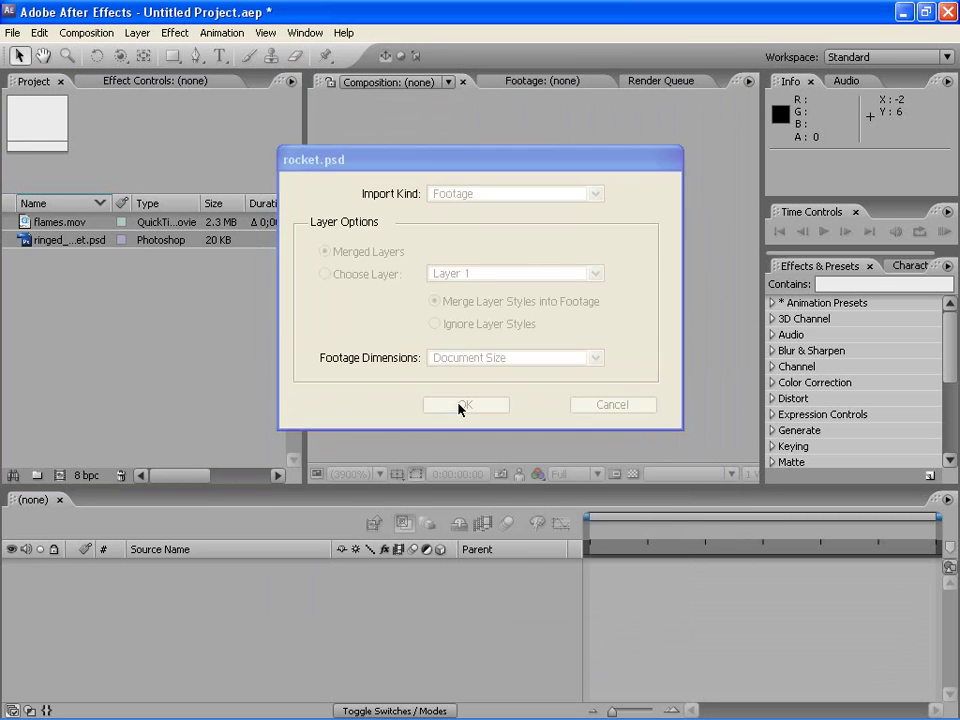
- Play through the flames.mov clip in its own footage viewer, then close it
left_click(60, 226)
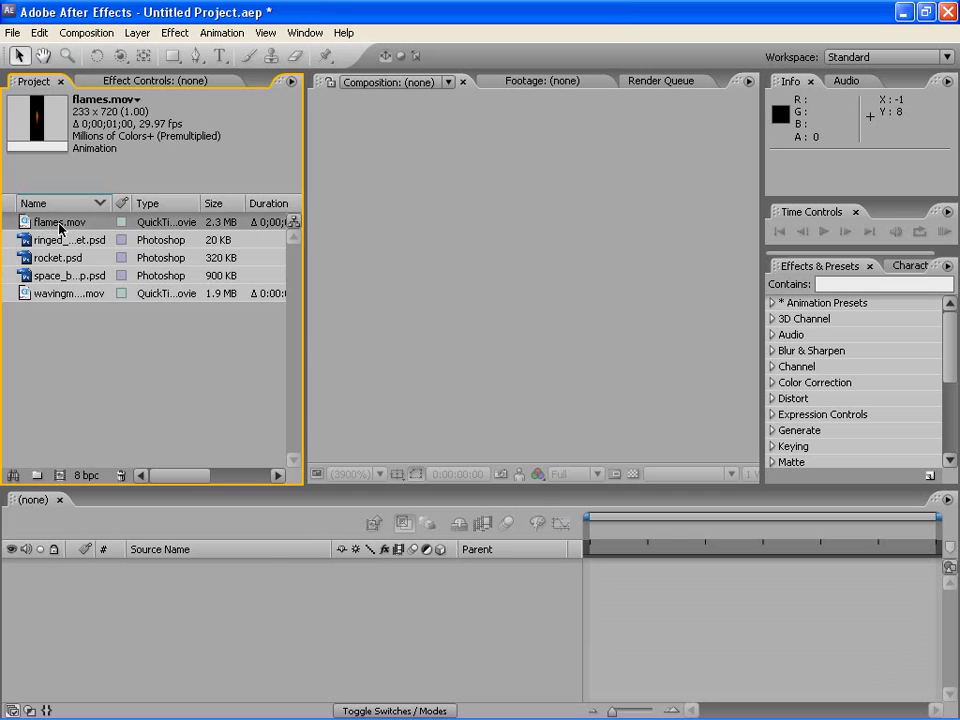
double_click(60, 226)
left_click_drag(149, 40, 219, 8)
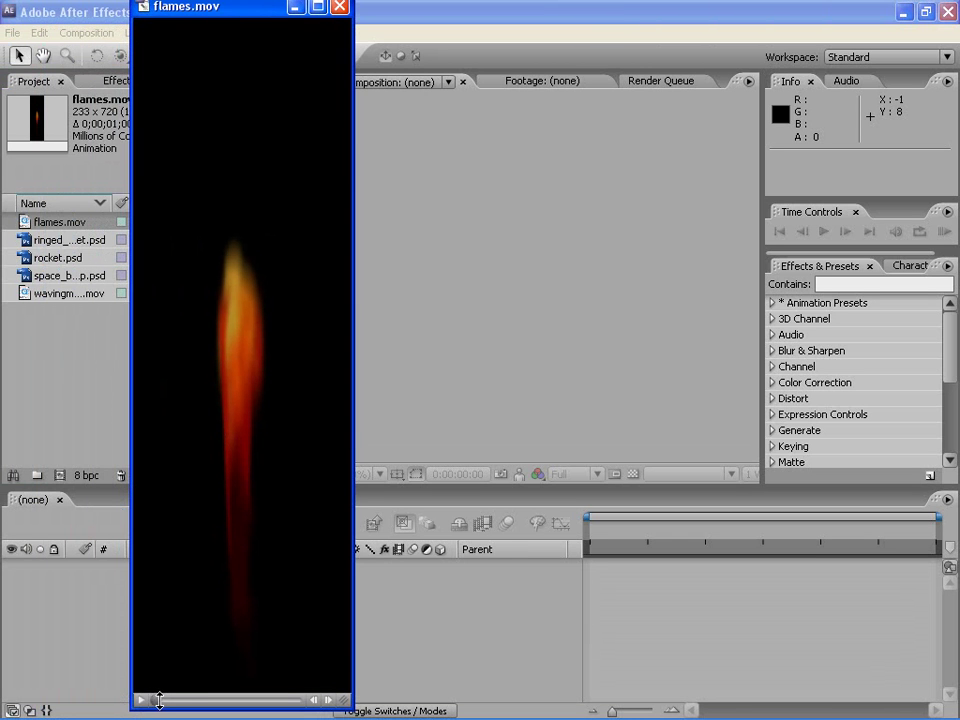
left_click_drag(159, 700, 318, 697)
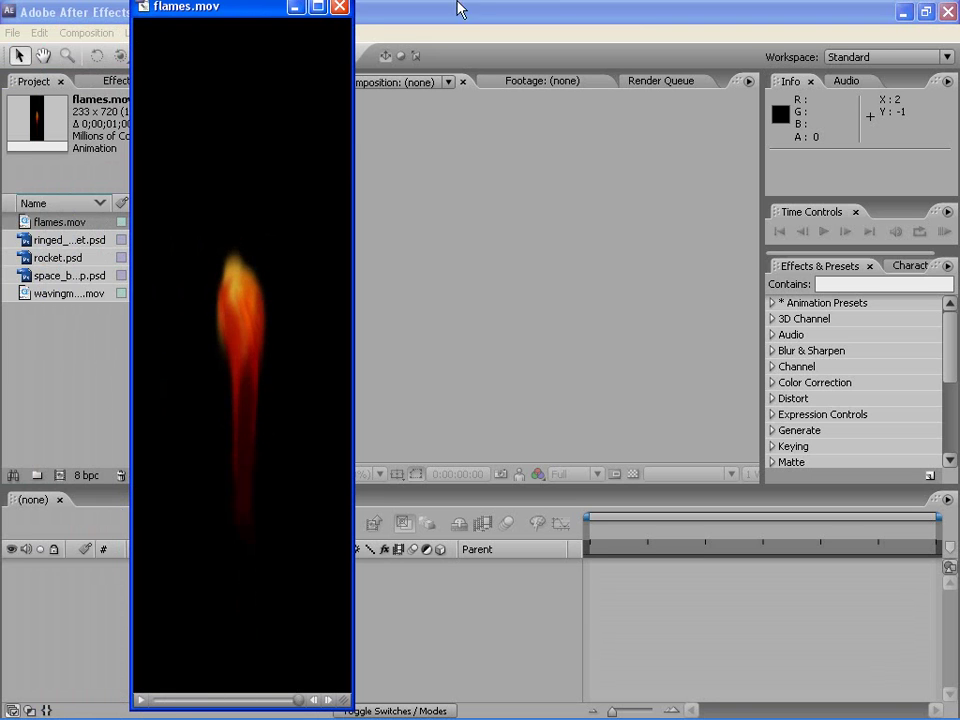
left_click(340, 7)
- Check the ringed planet, rocket, monkey and backdrop details, ending on space_backdrop.psd
left_click(66, 241)
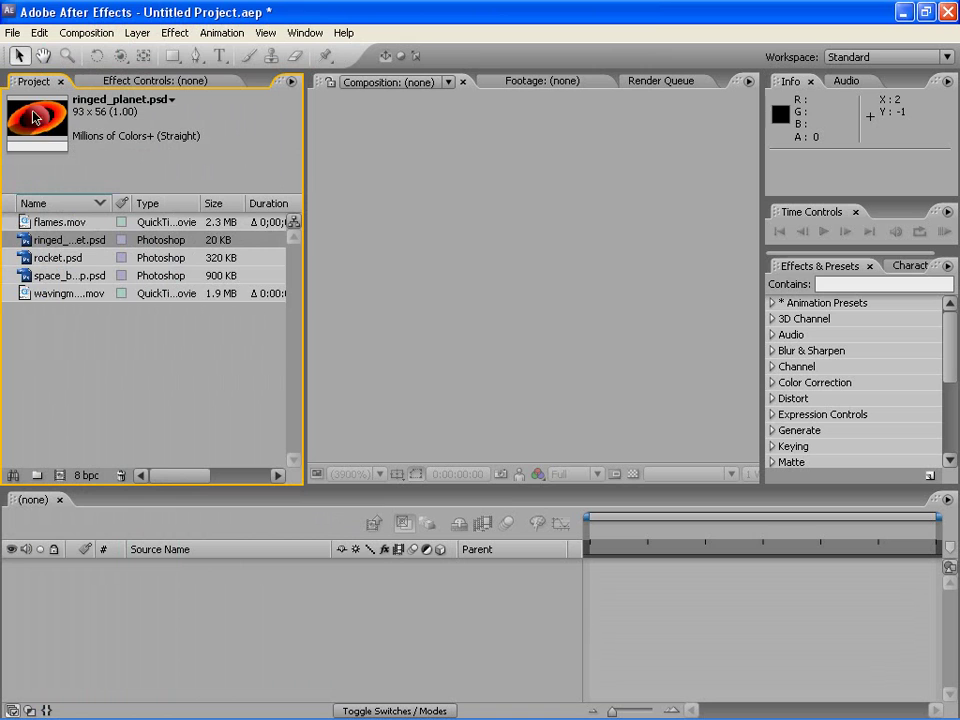
left_click(58, 260)
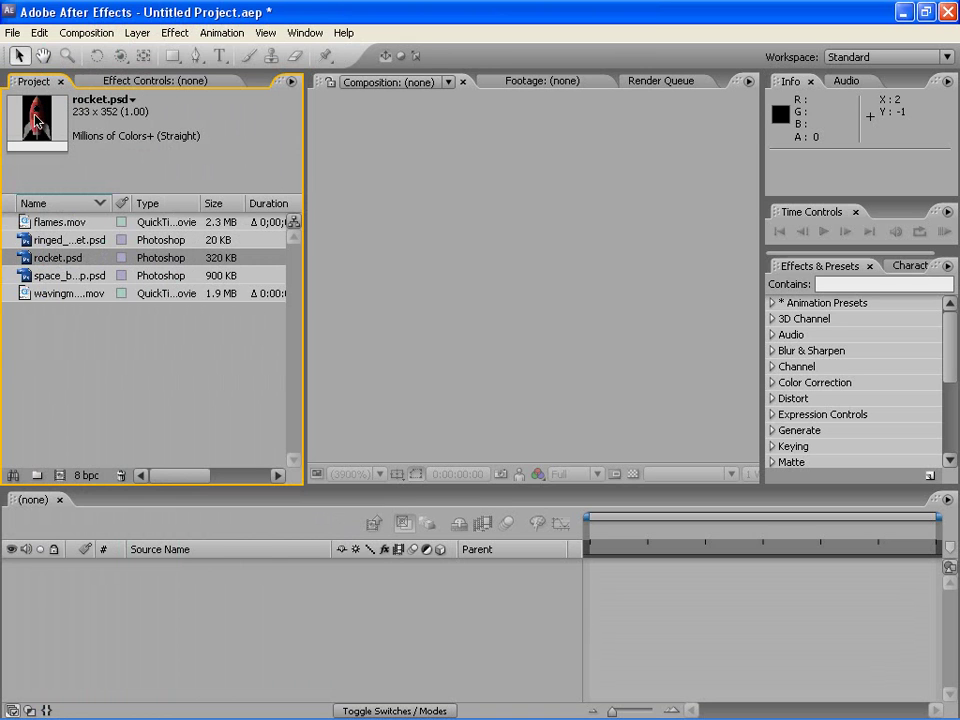
left_click(58, 292)
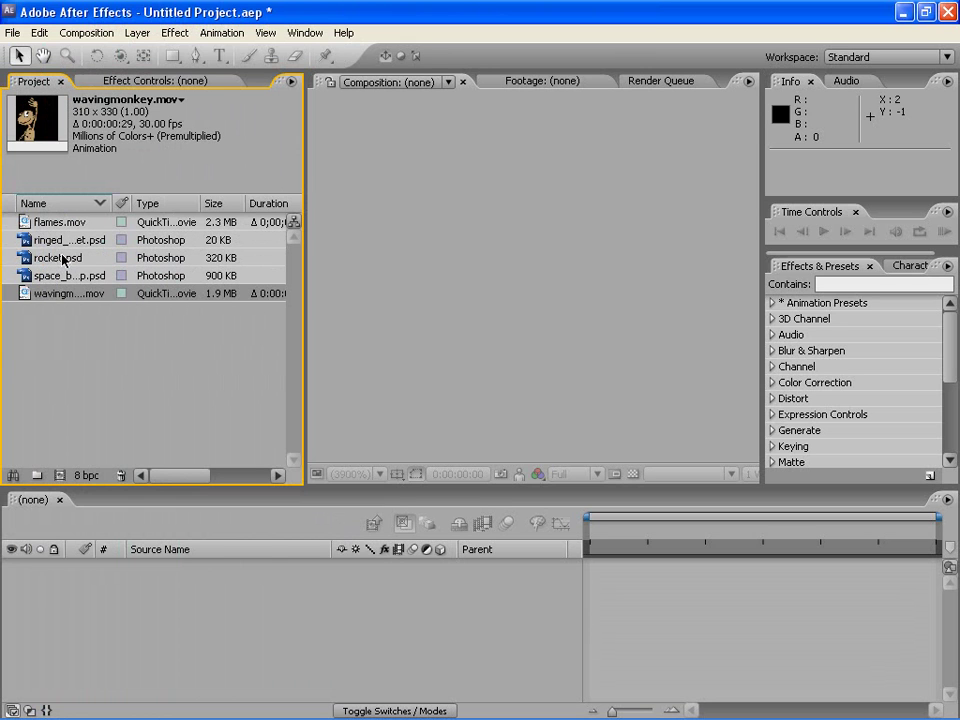
left_click(60, 275)
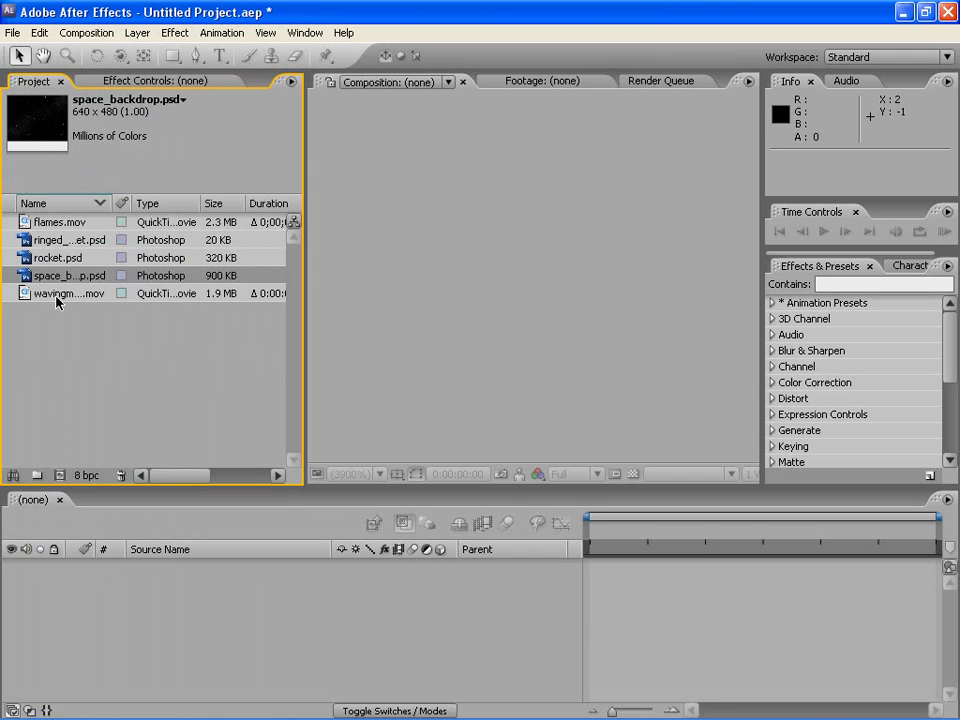
left_click(56, 295)
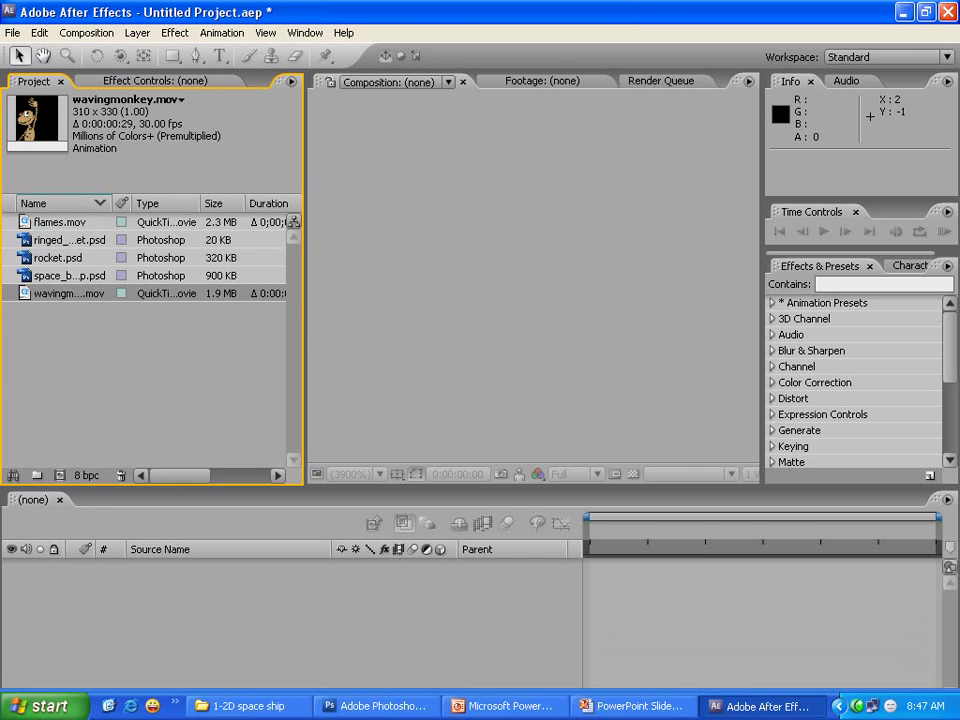
left_click(57, 282)
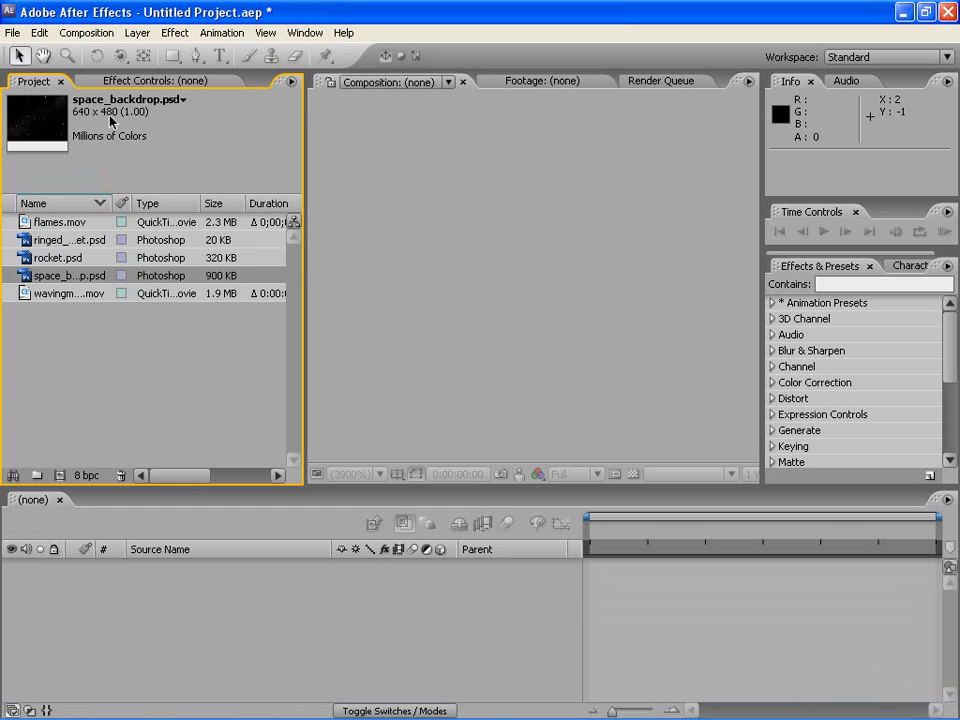
- Make a comp from space_backdrop.psd, rename it 'space ship' and set its duration to 10 seconds
left_click_drag(67, 283, 114, 591)
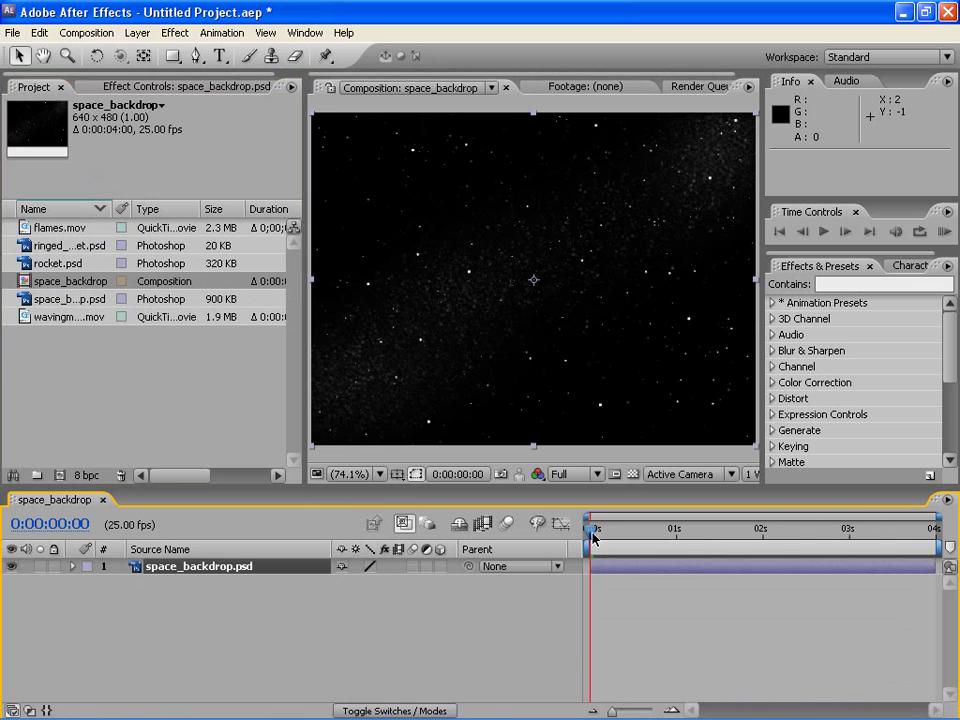
left_click_drag(593, 538, 590, 540)
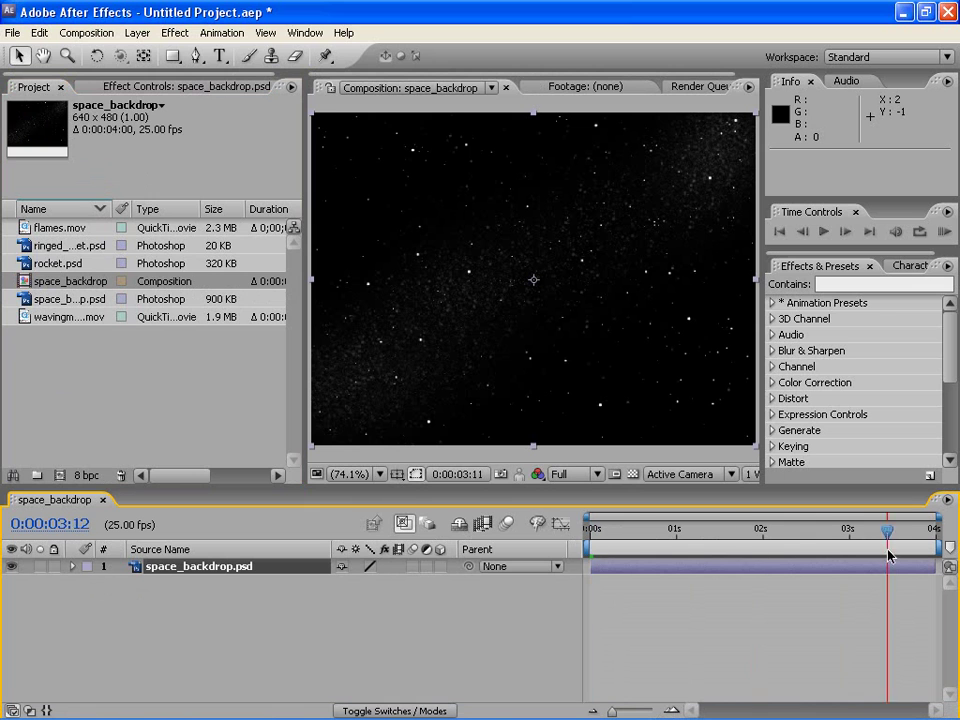
left_click(946, 504)
left_click(838, 297)
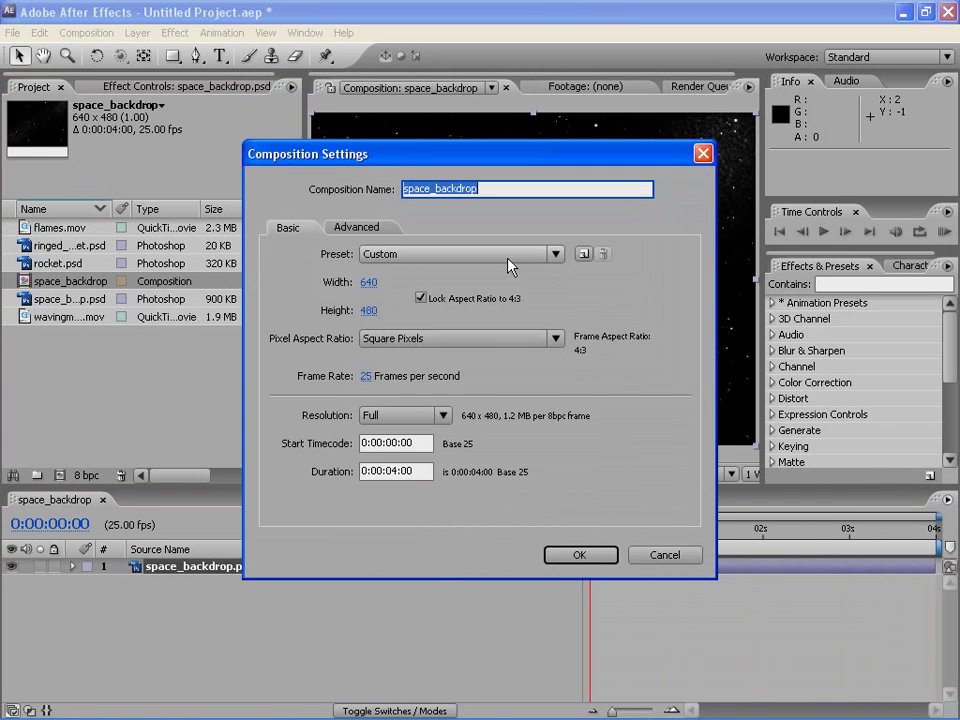
left_click(390, 472)
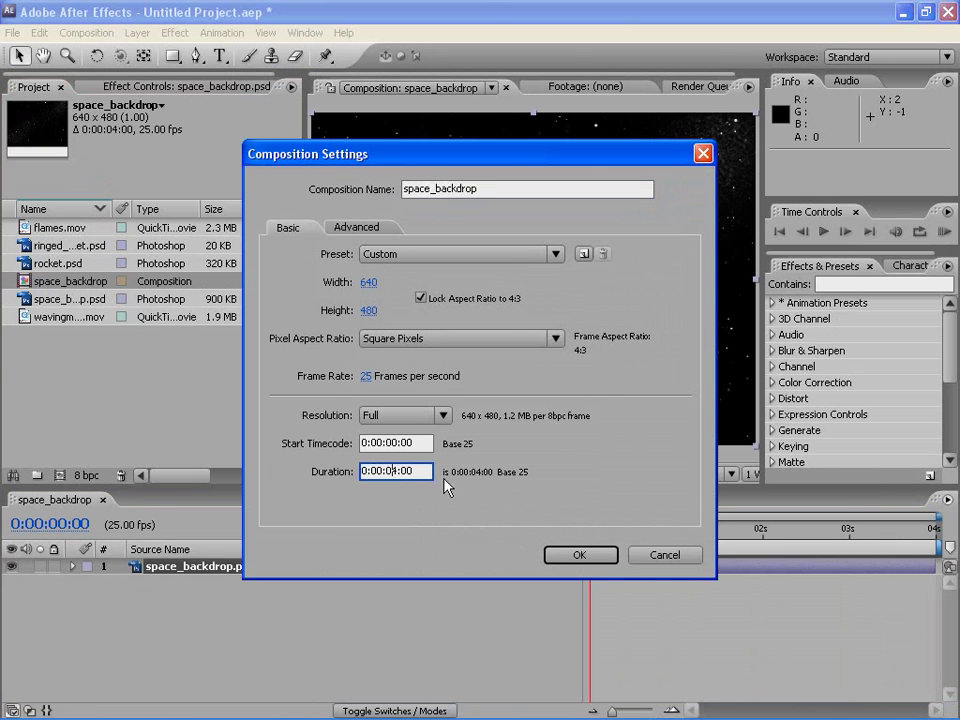
type("10")
double_click(435, 190)
type("space_")
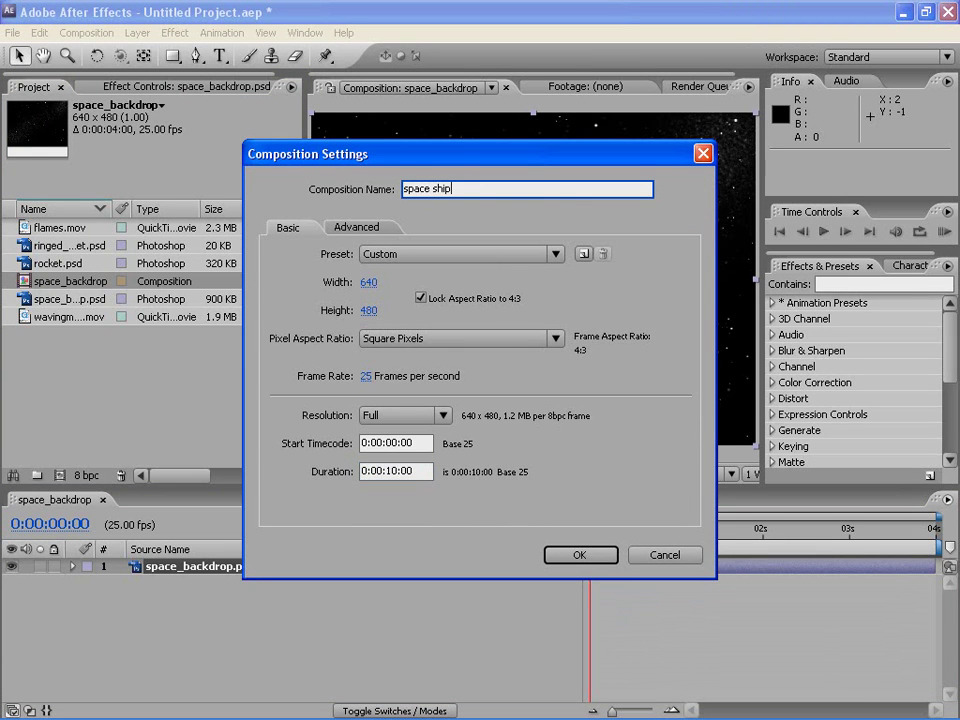
key("Return")
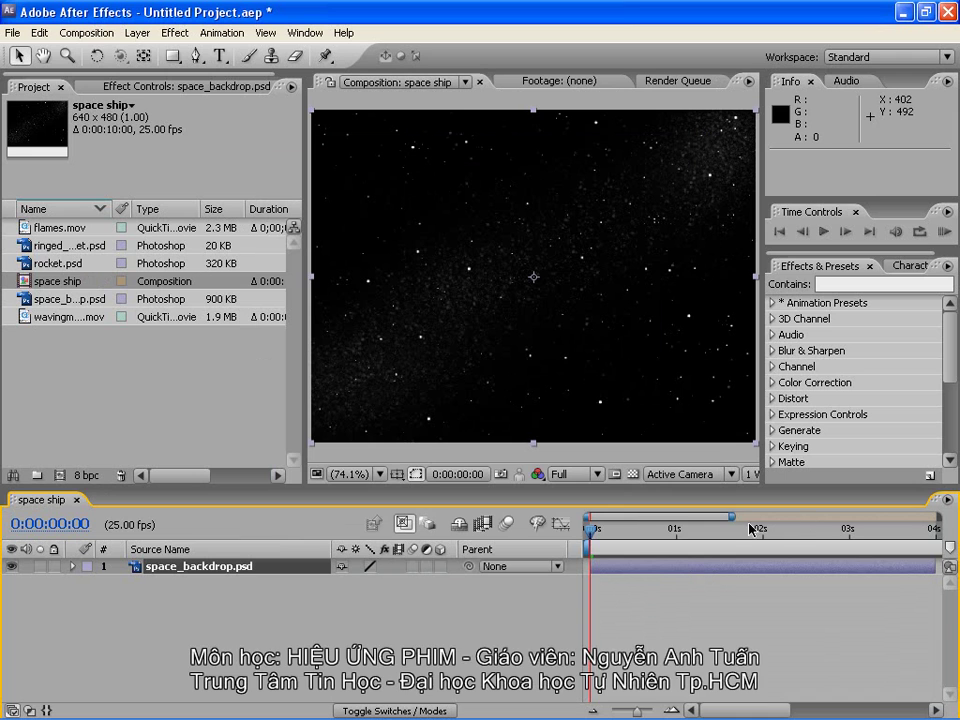
- Add ringed_planet.psd to the comp and place it in the upper right of the scene
left_click_drag(732, 516, 937, 516)
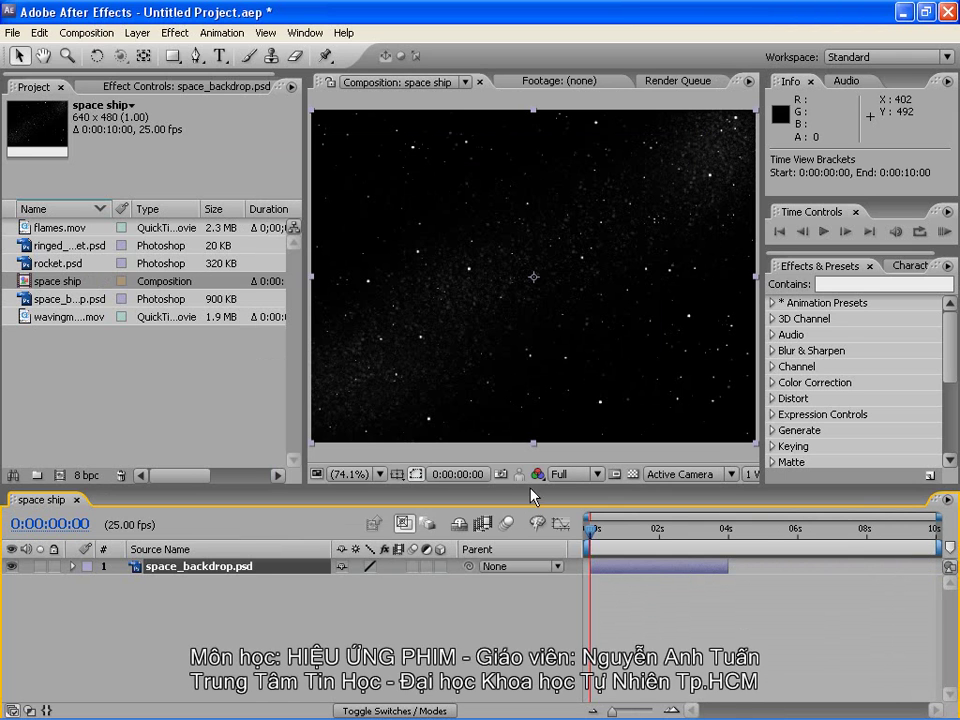
left_click(55, 245)
left_click(63, 230)
left_click(63, 246)
left_click(63, 263)
left_click(63, 246)
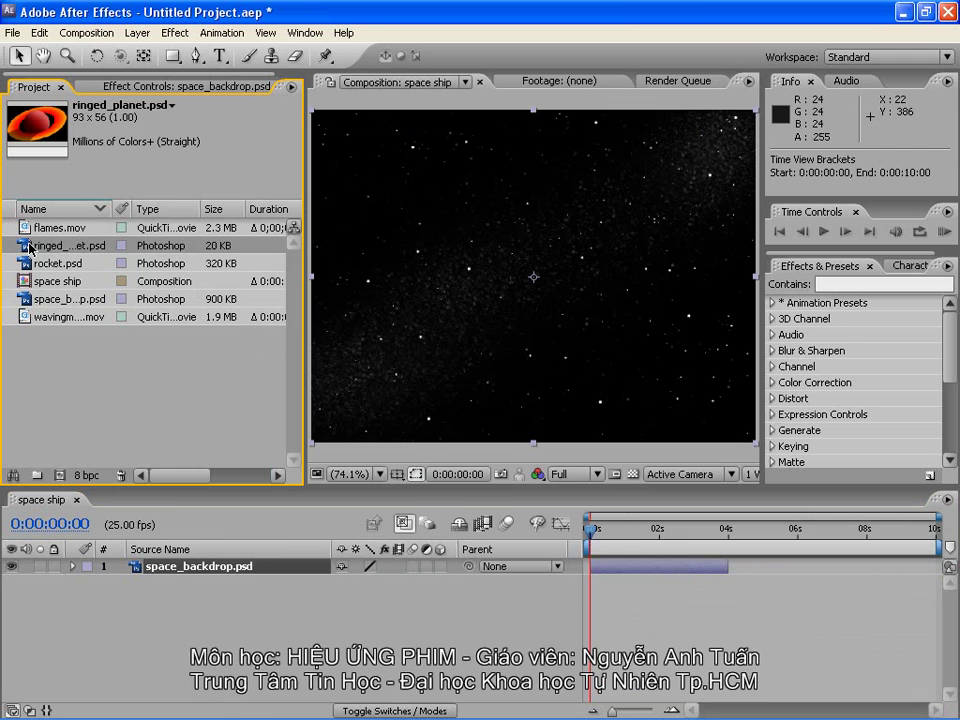
mouse_move(30, 247)
left_mouse_down()
mouse_move(636, 210)
mouse_move(610, 230)
mouse_move(619, 223)
left_mouse_up()
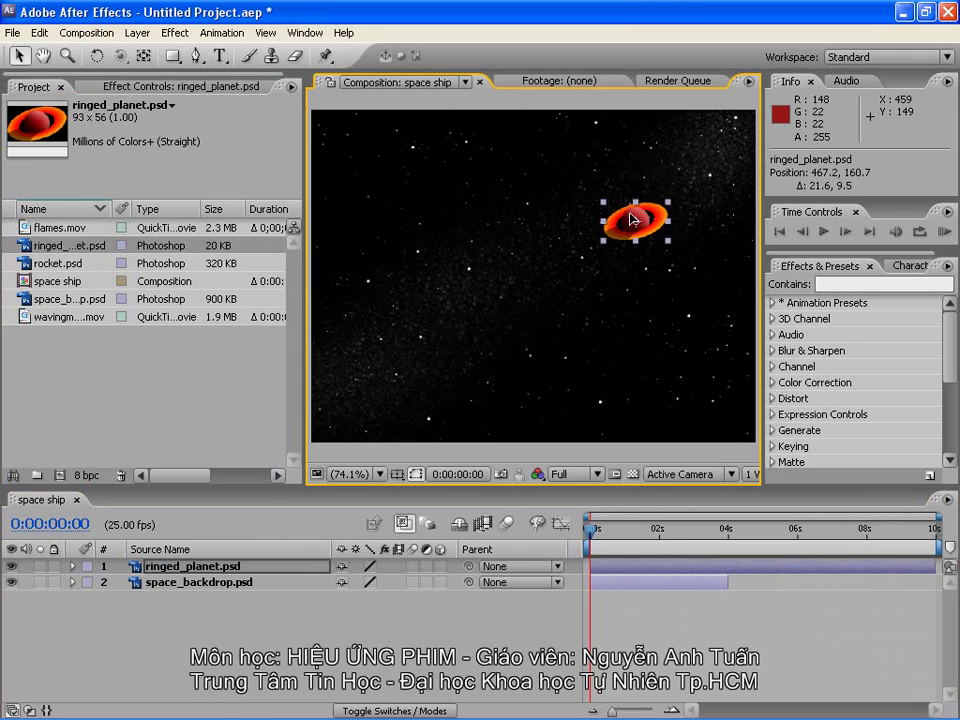
- Add rocket.psd to the comp and position it left of the centre
left_click(58, 300)
left_click_drag(58, 263, 205, 568)
left_click_drag(393, 294, 441, 313)
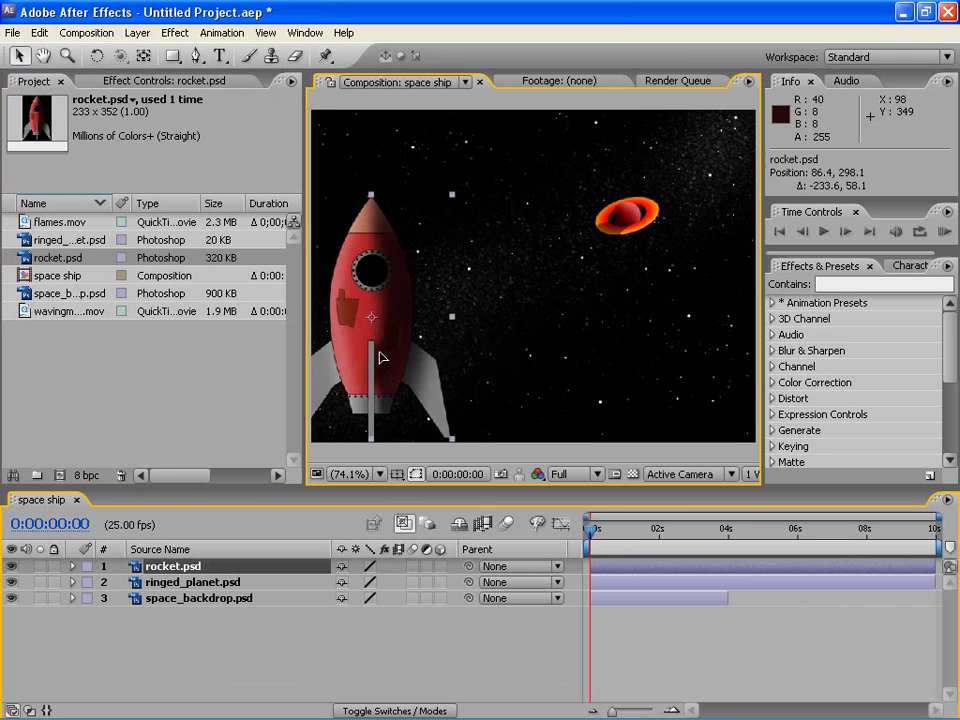
key("Return")
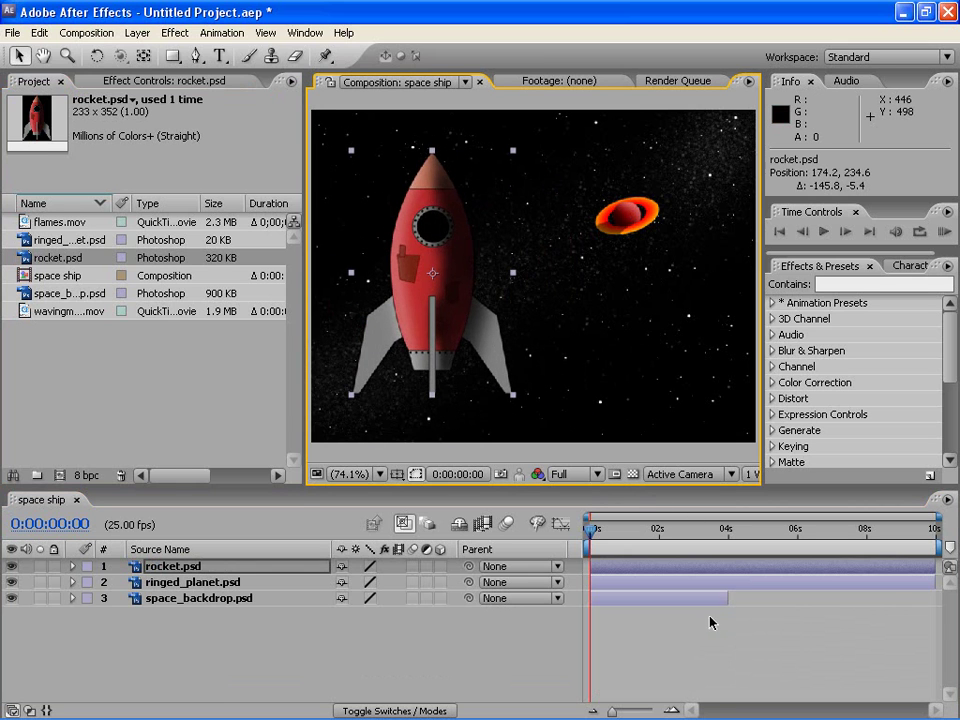
- Stretch the backdrop layer's out point to the 10-second composition end
left_click_drag(727, 598, 935, 598)
left_click(931, 582)
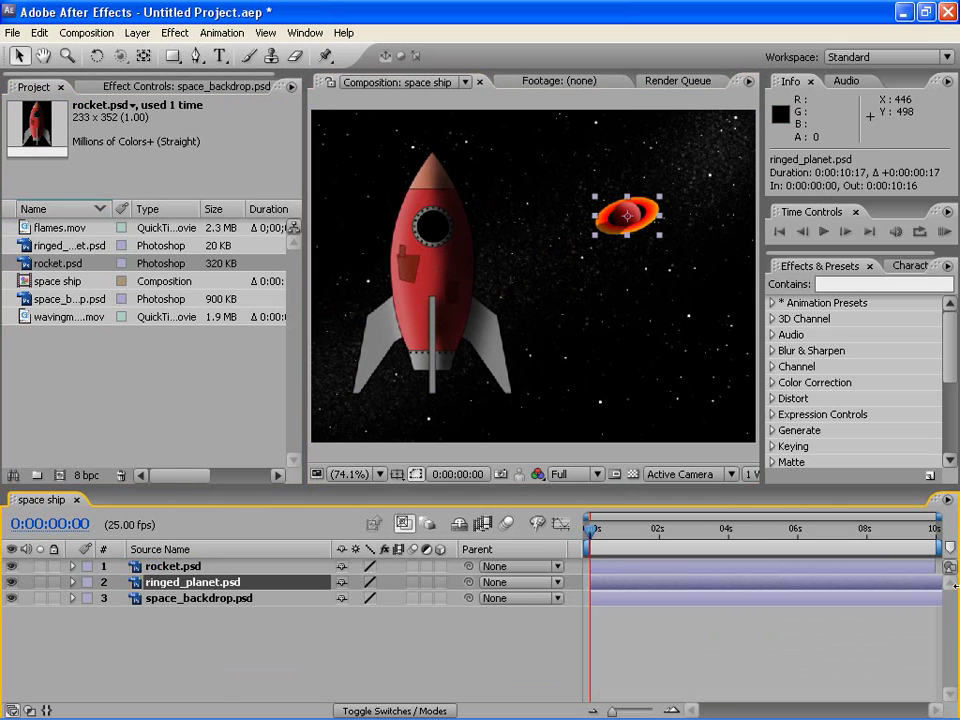
left_click(931, 566)
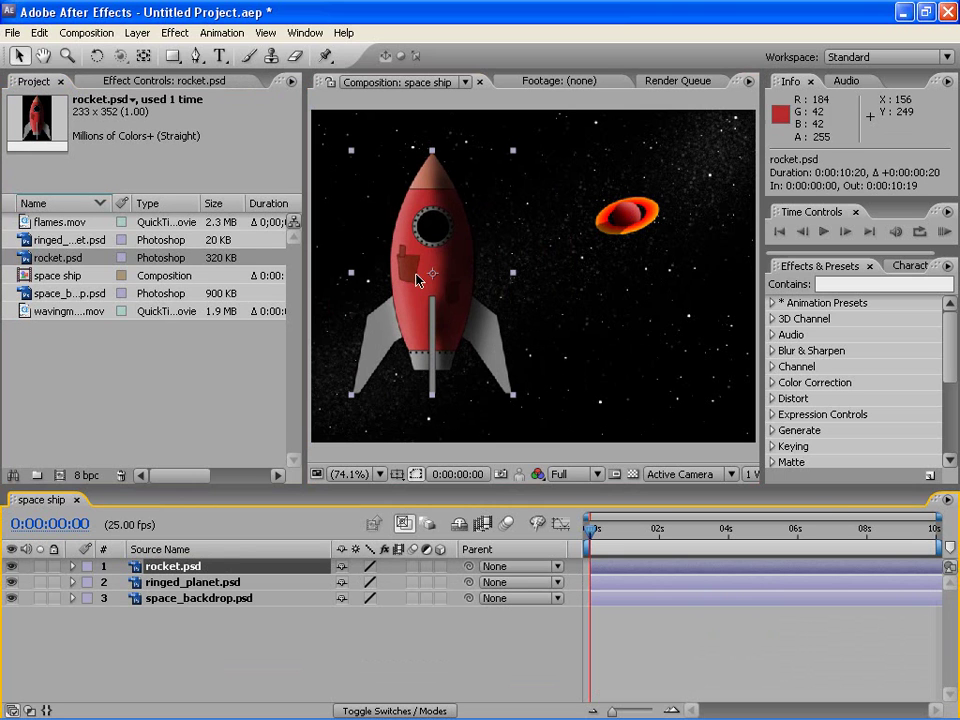
- Select wavingmonkey.mov in the Project panel
left_click(66, 263)
key("Up")
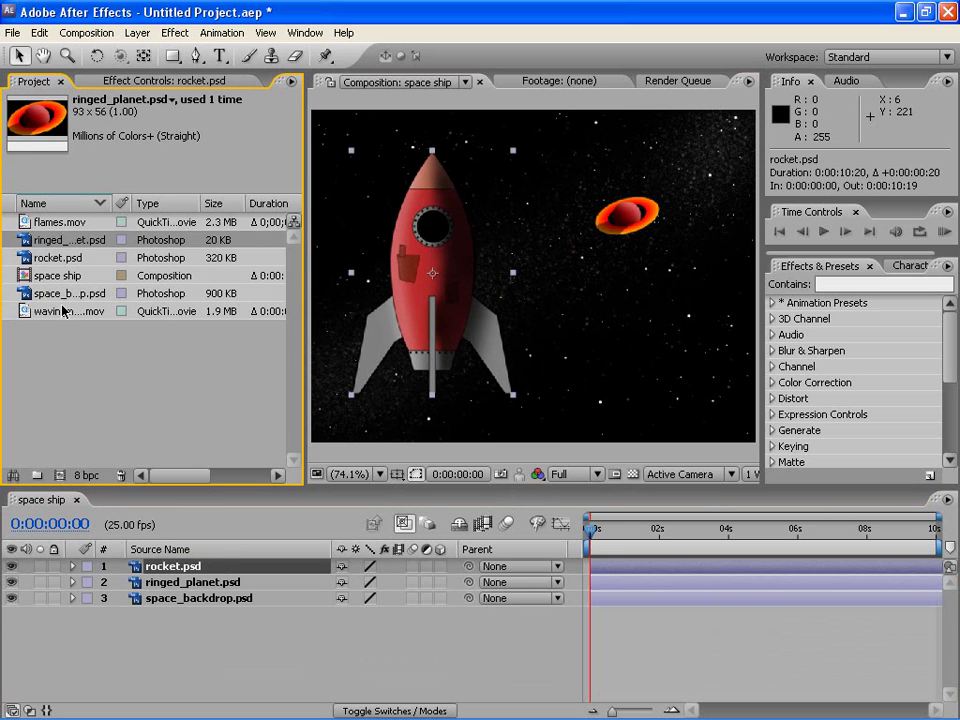
left_click(63, 311)
left_click(63, 275)
left_click(63, 311)
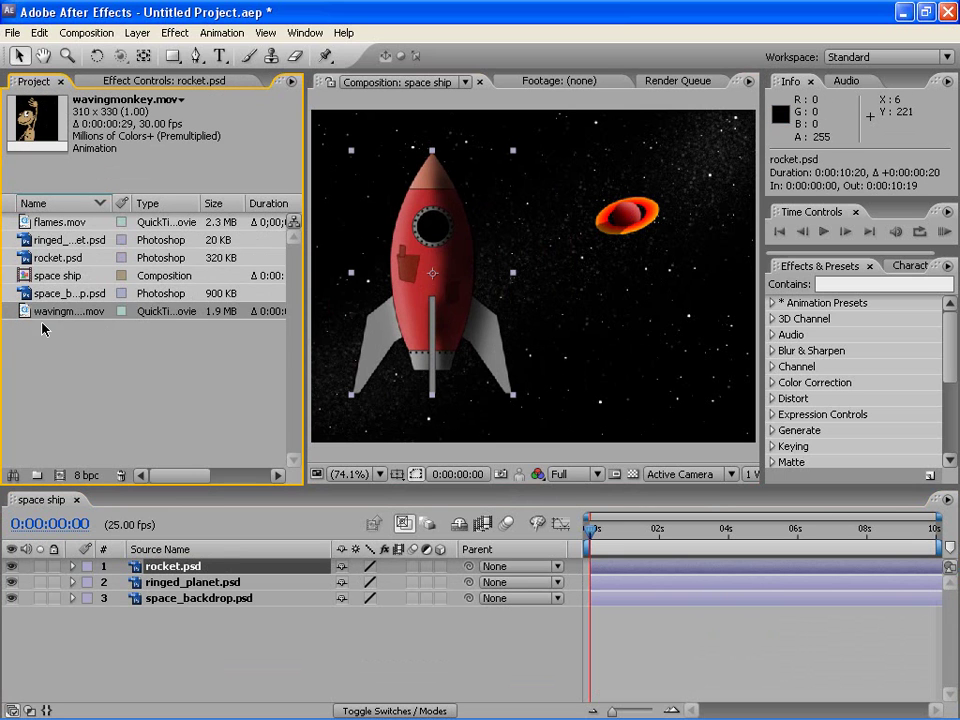
left_click(36, 313, "ctrl")
- Drop wavingmonkey.mov over the rocket, roughly shrink it and move it toward the porthole
left_click(42, 313)
left_click_drag(41, 314, 435, 228)
mouse_move(478, 287)
left_mouse_down()
mouse_move(959, 719)
mouse_move(465, 450)
left_mouse_up()
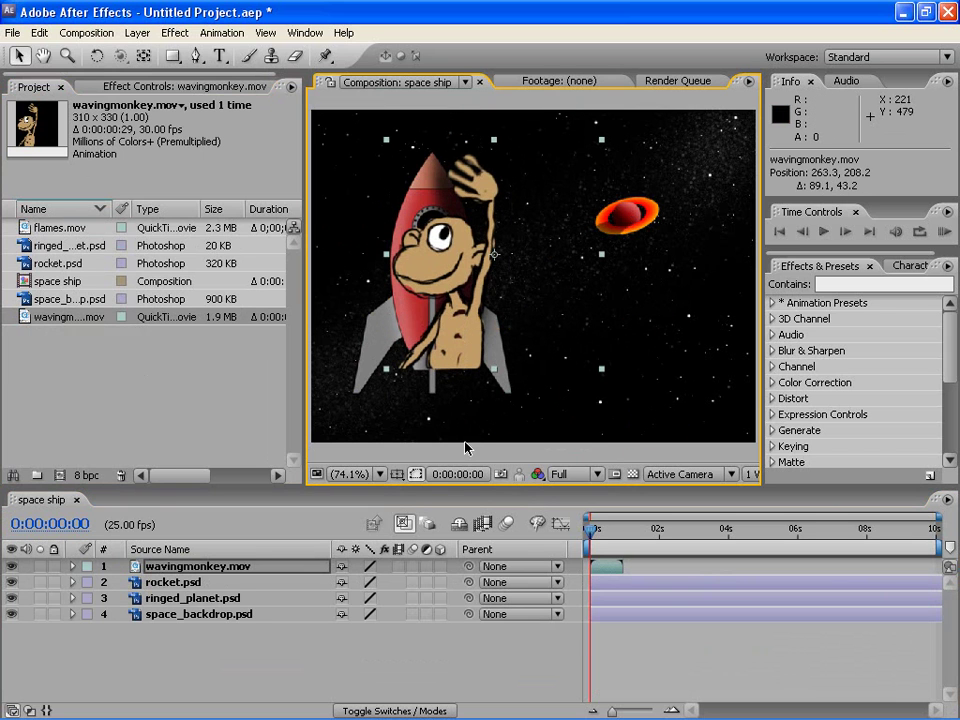
key("s")
left_click_drag(408, 590, 334, 581)
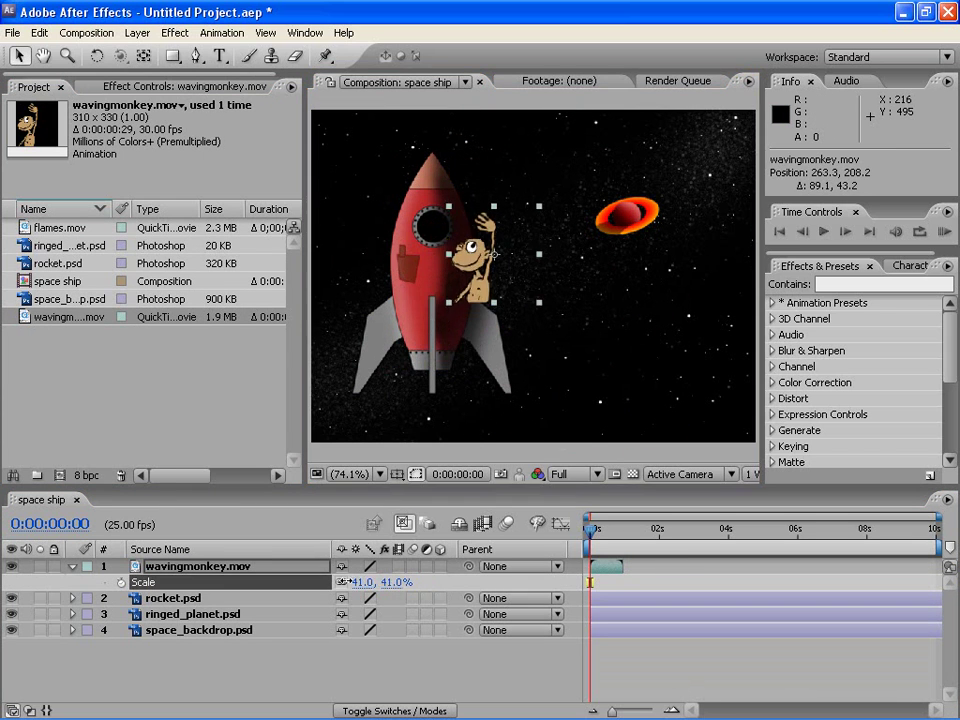
left_click_drag(490, 255, 439, 219)
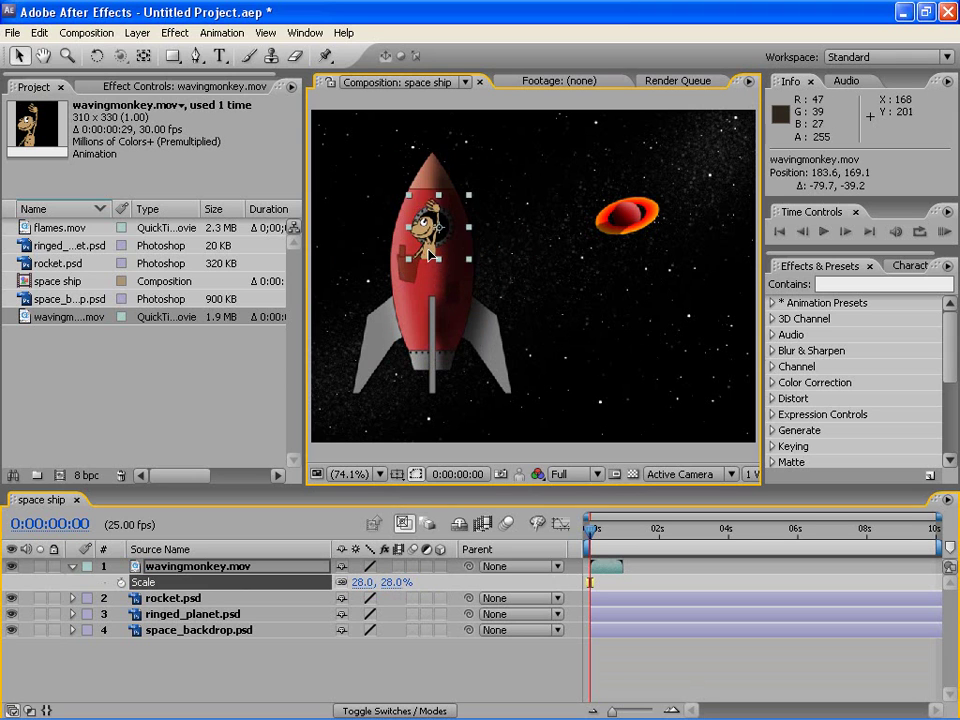
- Set the monkey's scale to 15% and centre it in the rocket's porthole
left_click(364, 581)
type("22")
key("Tab")
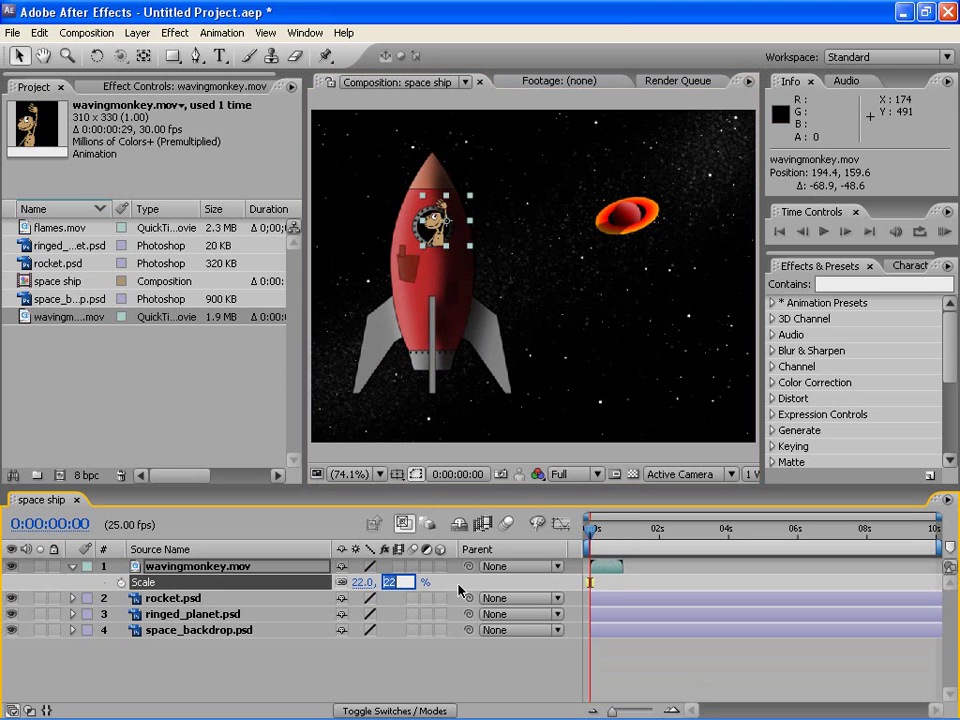
key("Return")
left_click_drag(443, 232, 434, 238)
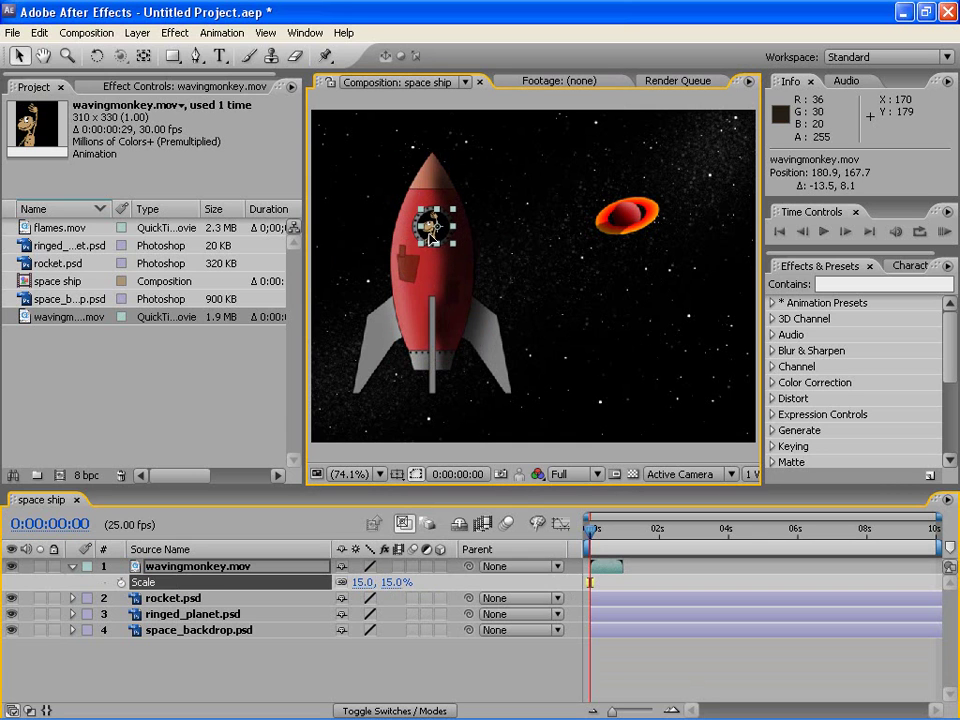
left_click(544, 281)
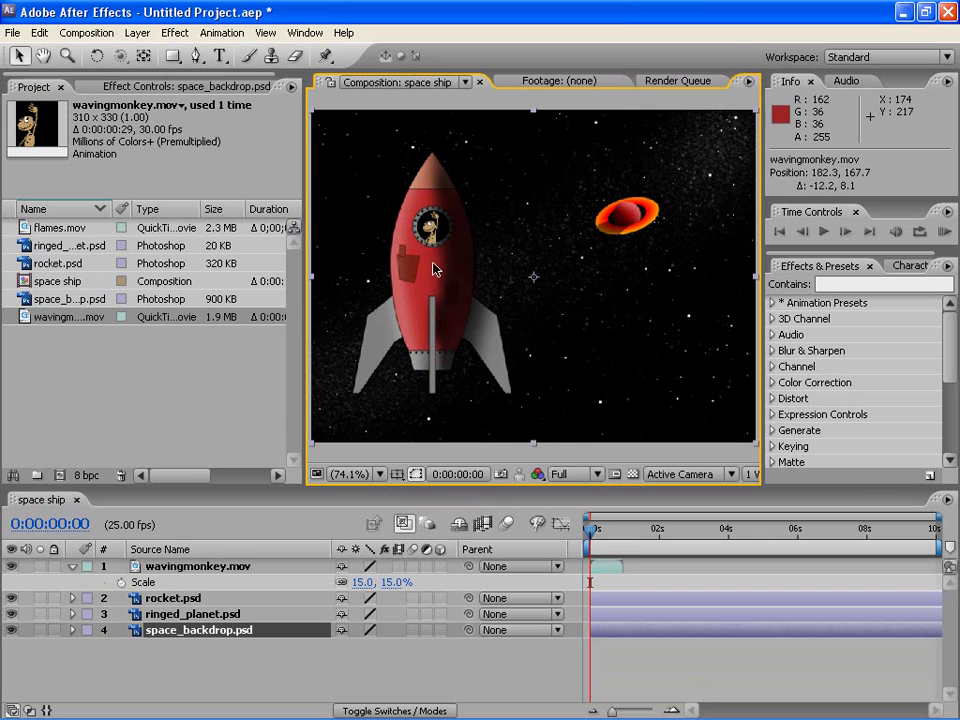
left_click(436, 243)
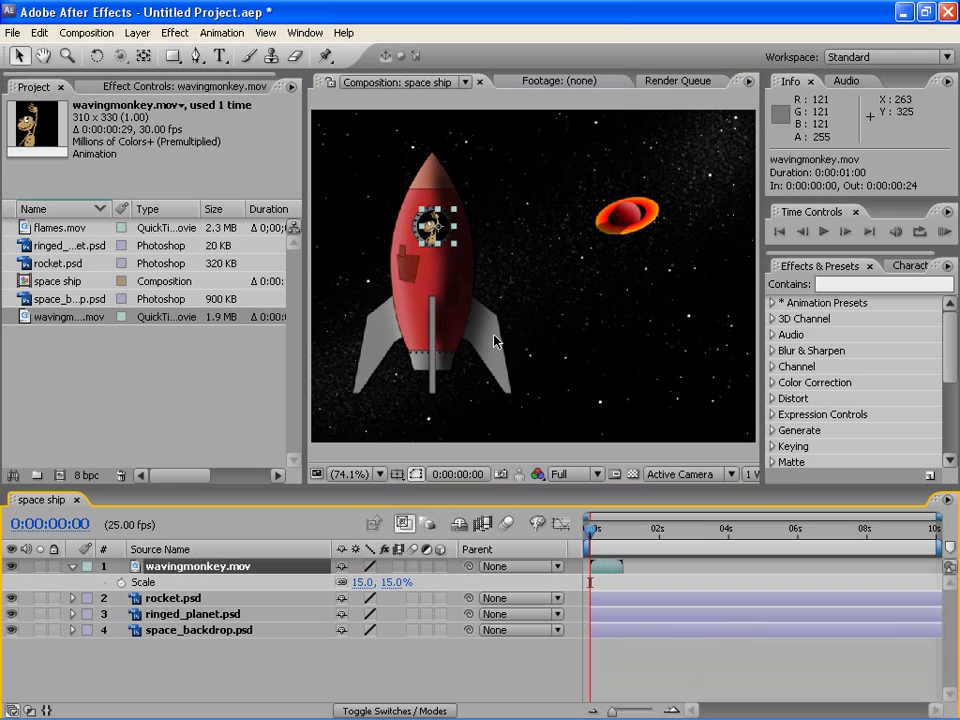
- Zoom in on the porthole and draw an elliptical mask on the monkey layer
scroll(494, 341, "up", 2)
scroll(494, 341, "up", 1)
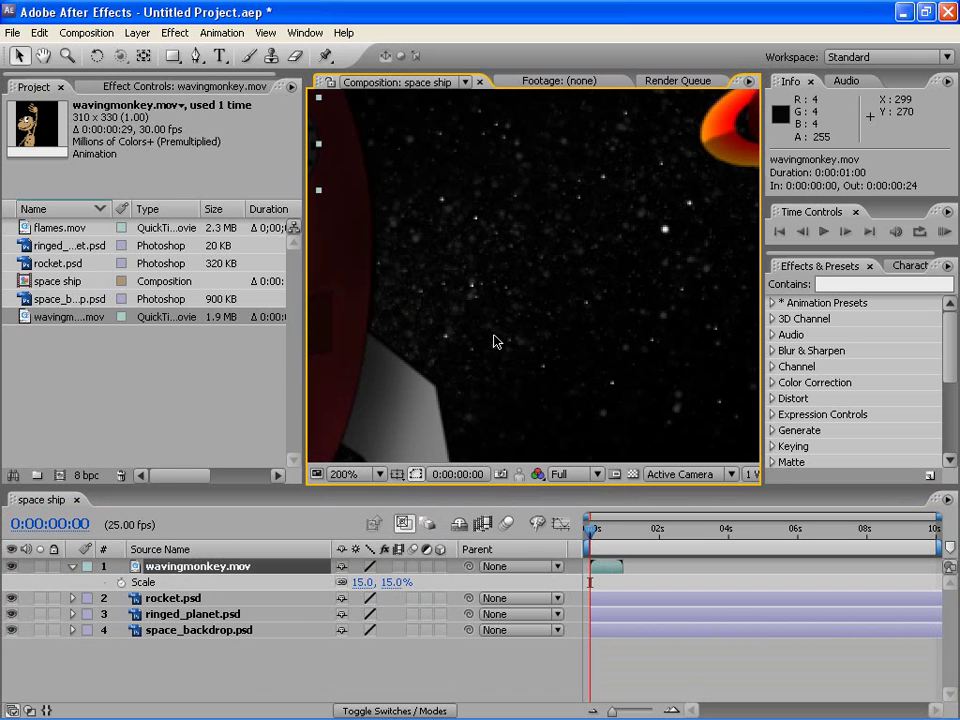
key("h")
mouse_move(364, 208)
left_mouse_down()
mouse_move(472, 304)
mouse_move(620, 338)
left_mouse_up()
key("v")
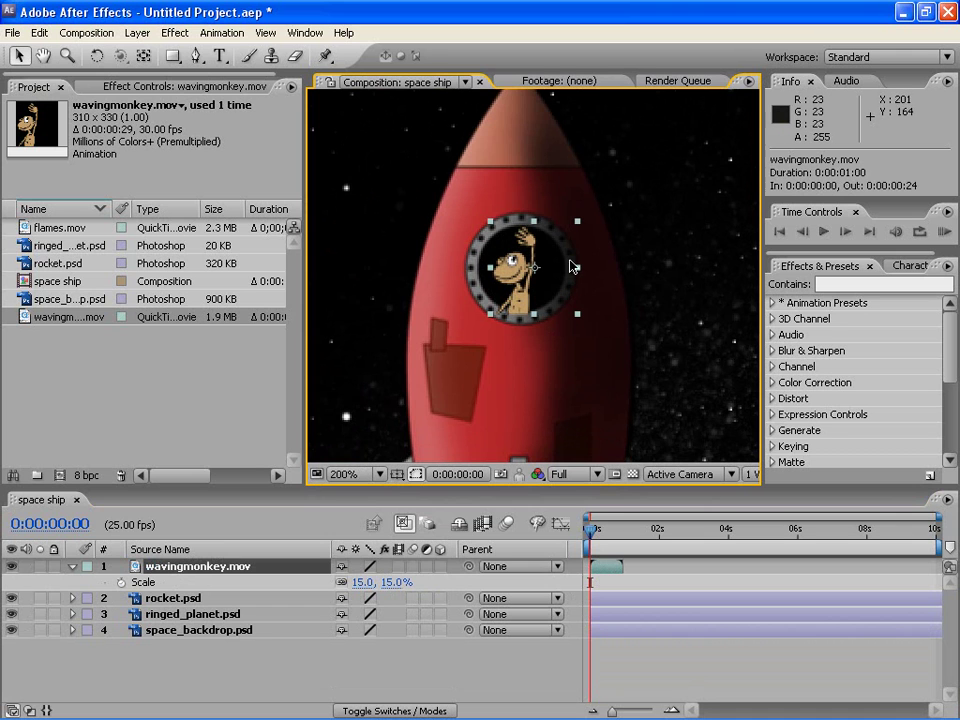
scroll(545, 270, "up", 2)
key("h")
left_click_drag(513, 255, 505, 282)
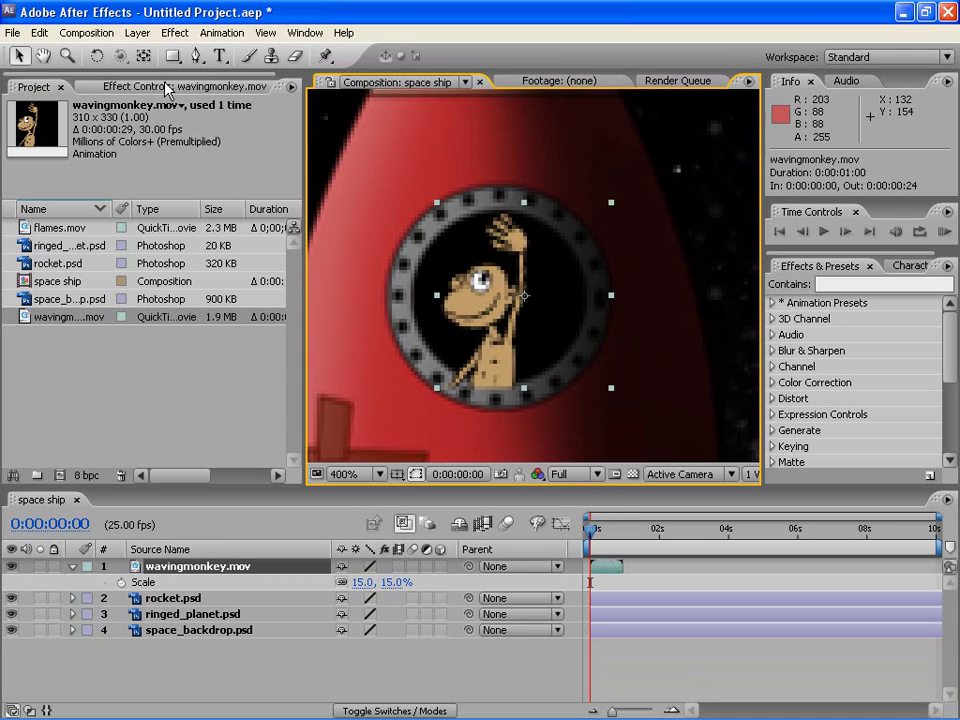
left_click(174, 57)
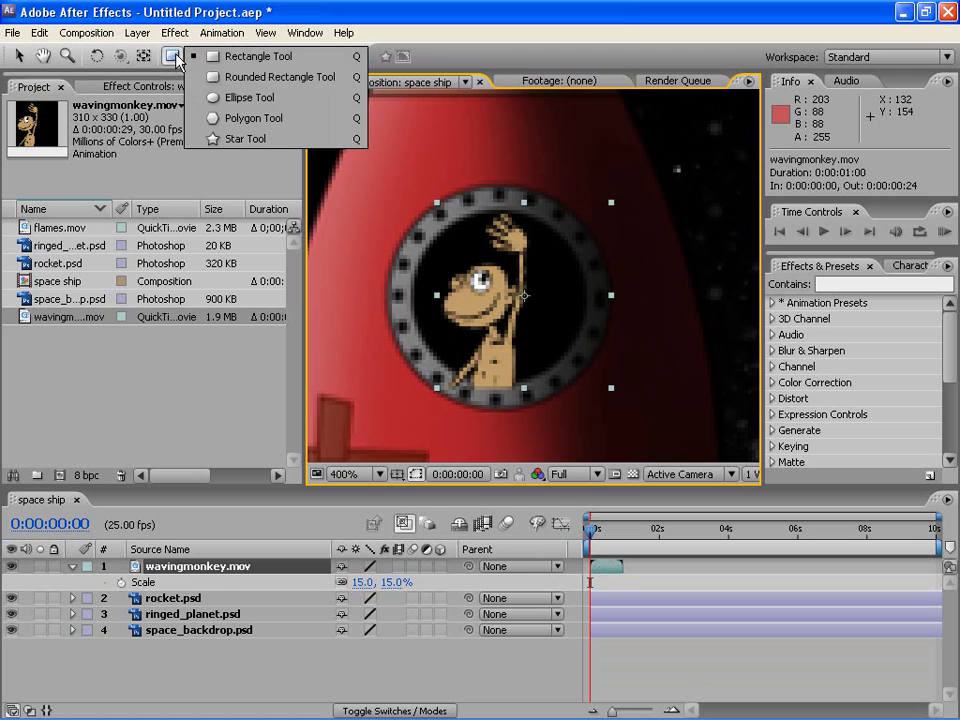
left_click(226, 97)
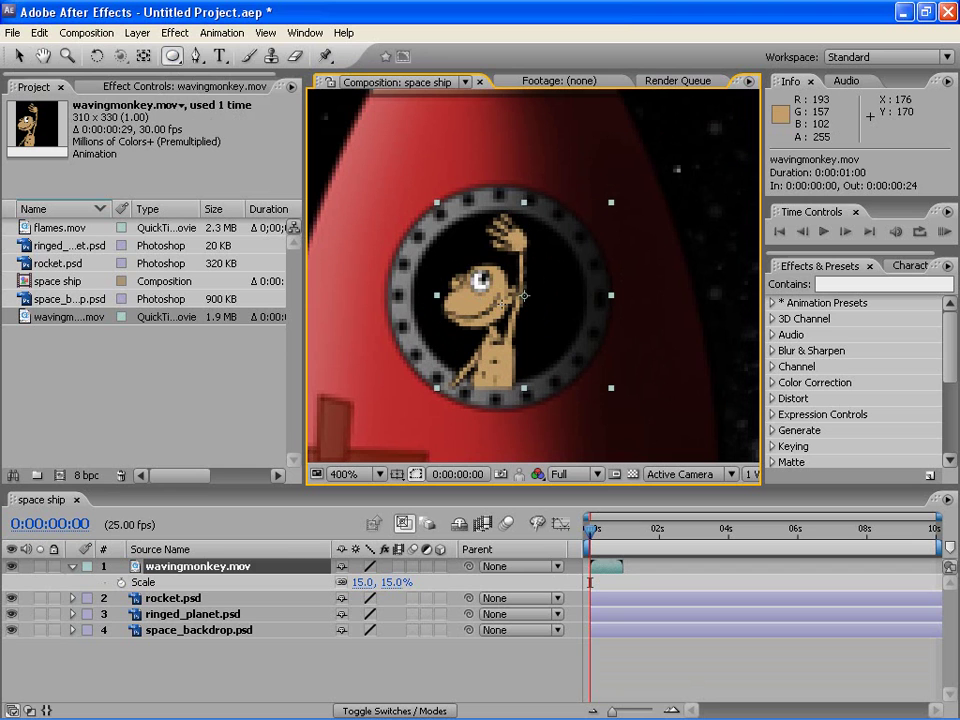
left_click_drag(395, 290, 511, 235)
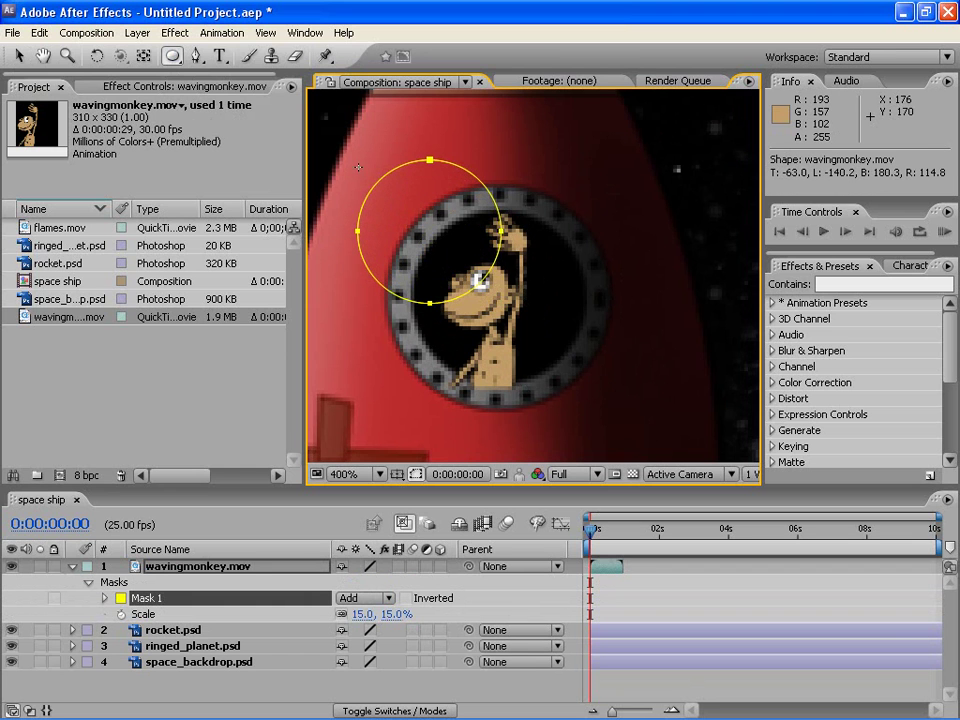
left_click(18, 56)
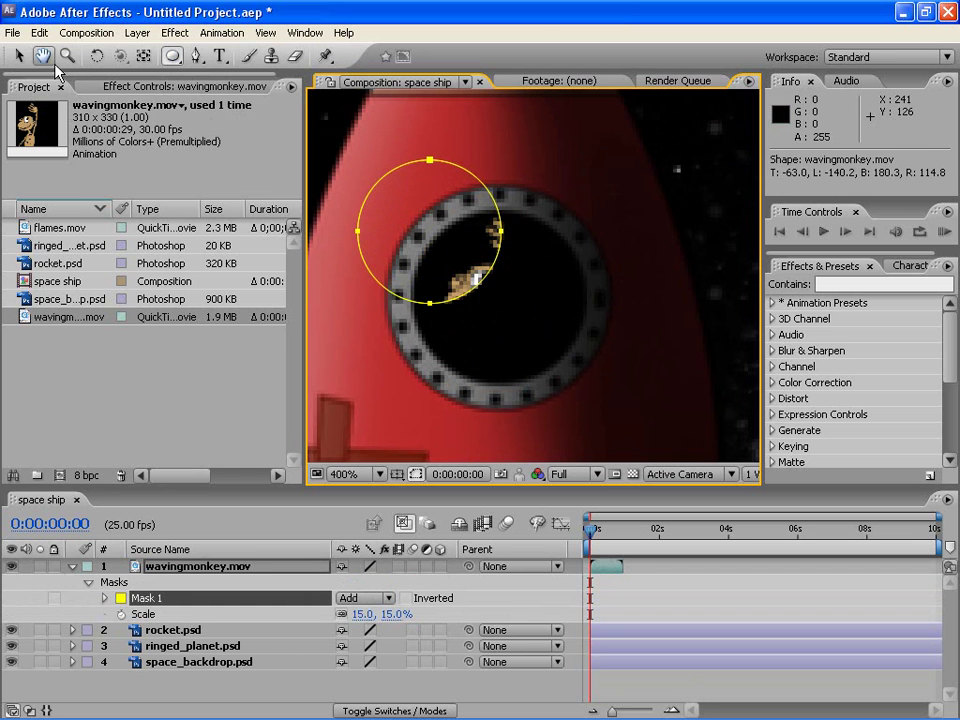
- Free-transform Mask 1 to move and resize it over the round porthole
double_click(463, 176)
left_click_drag(463, 176, 527, 227)
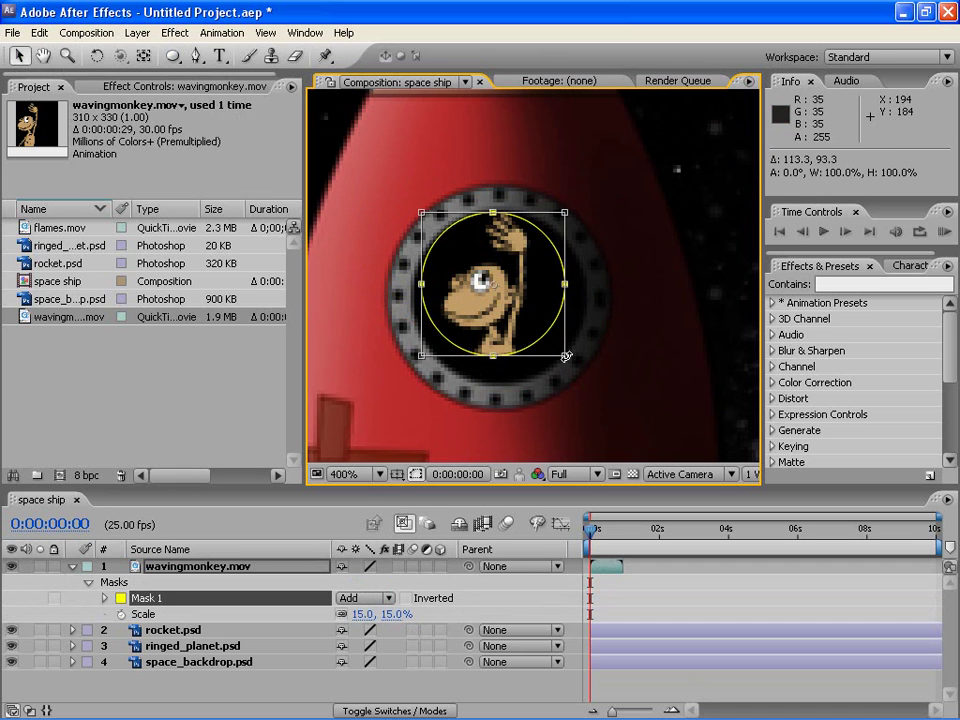
left_click_drag(565, 356, 586, 384)
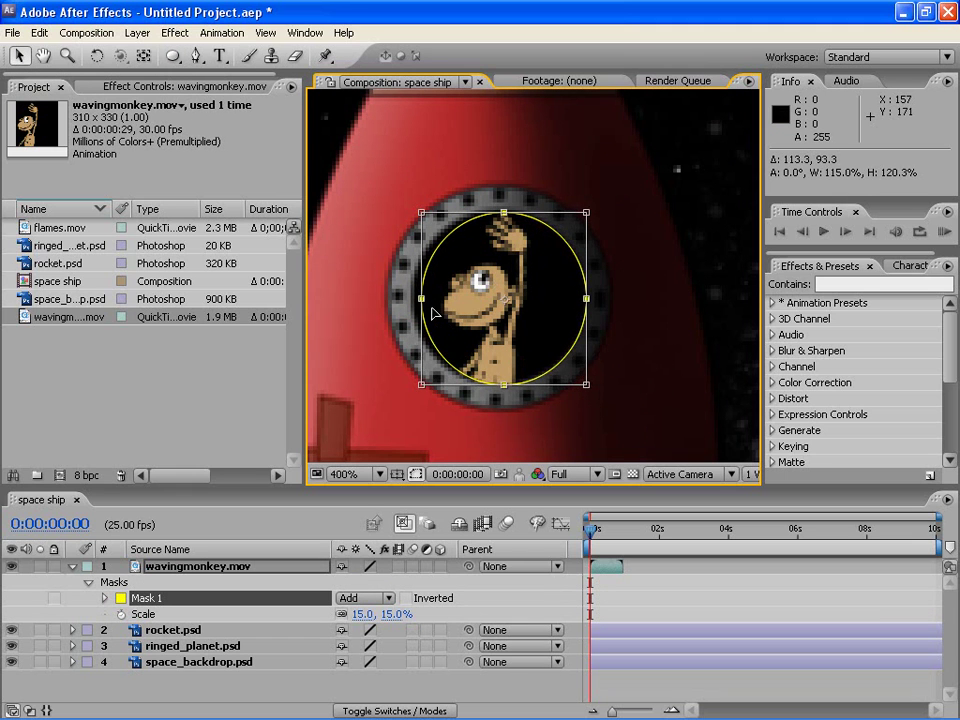
left_click_drag(420, 298, 411, 298)
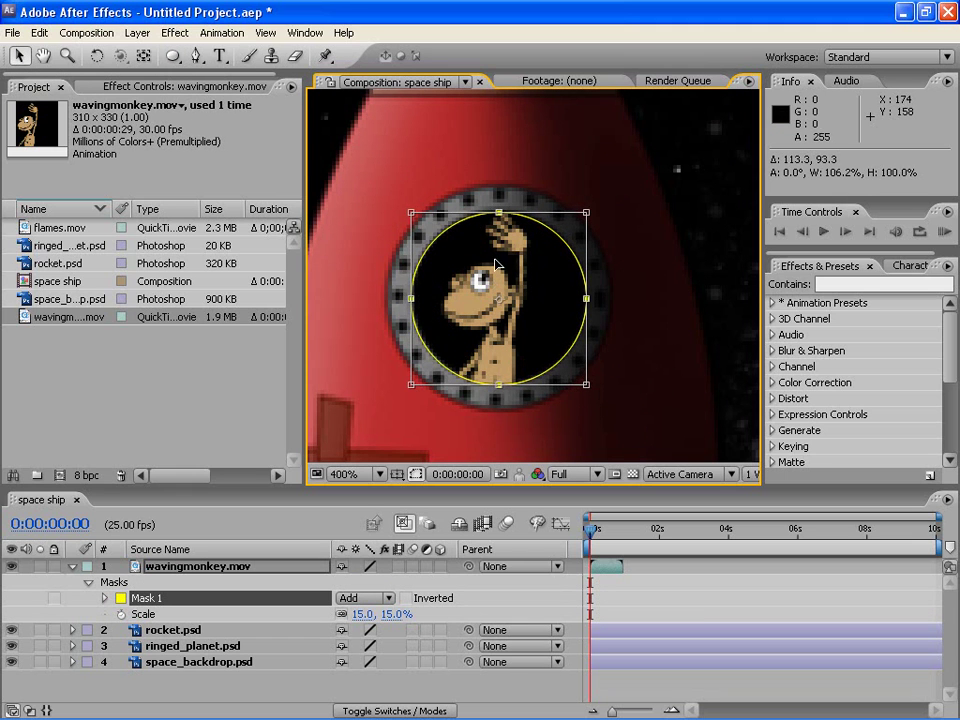
left_click_drag(499, 212, 499, 208)
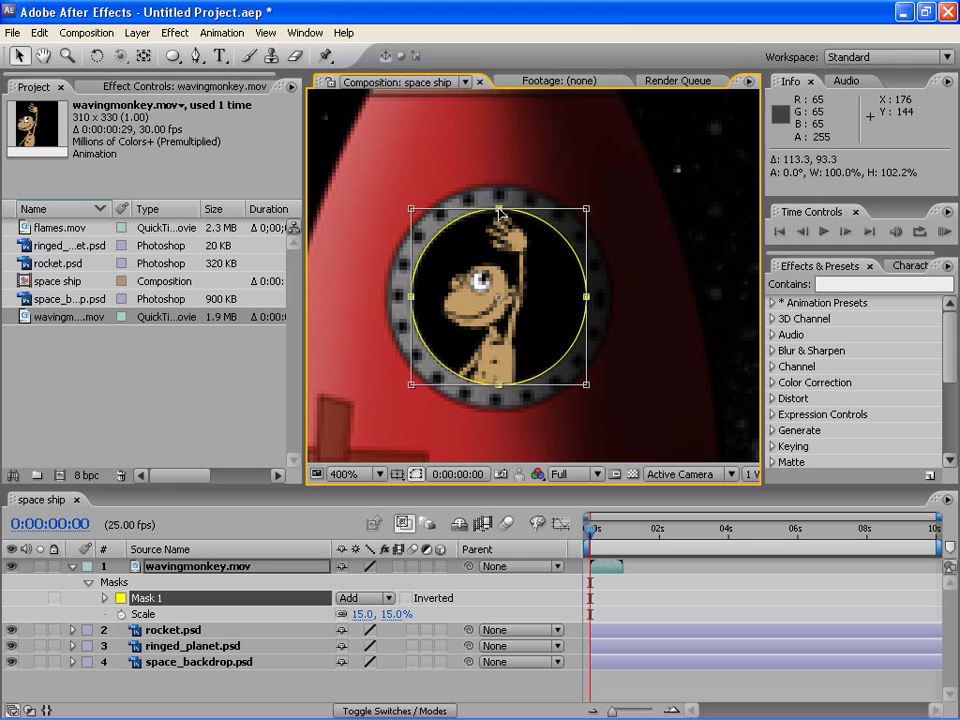
key("Return")
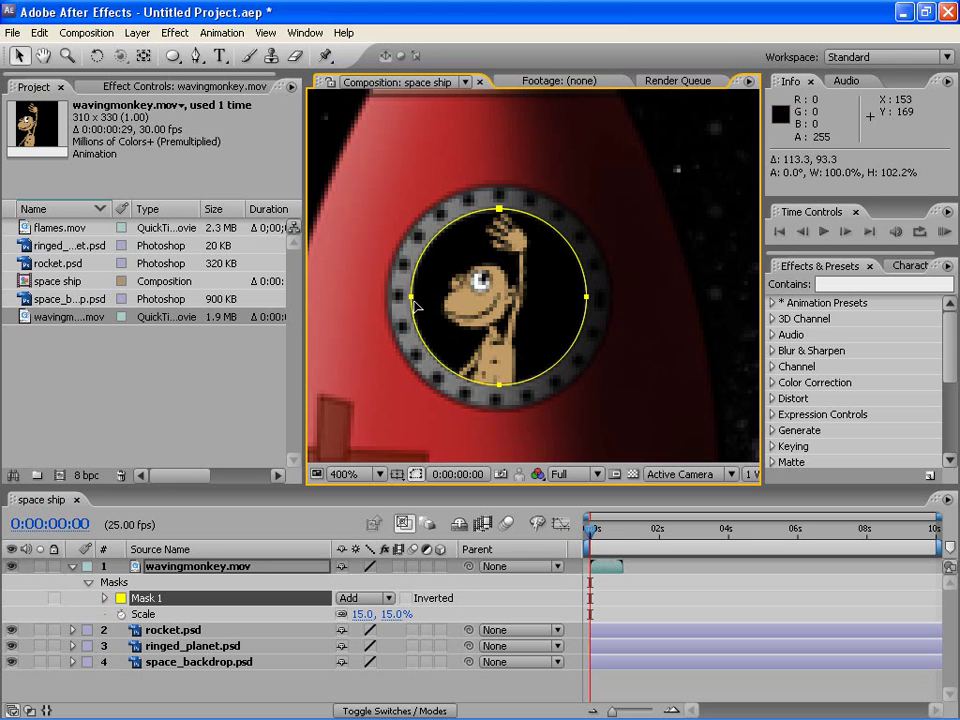
mouse_move(596, 530)
left_mouse_down()
mouse_move(613, 536)
mouse_move(610, 567)
mouse_move(936, 551)
left_mouse_up()
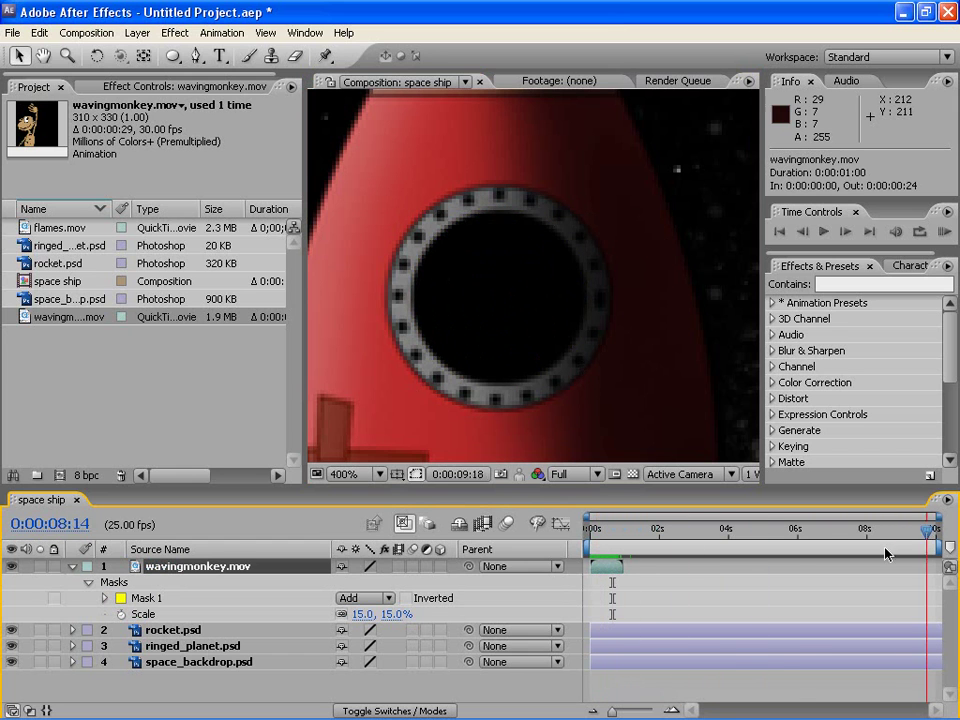
- Set wavingmonkey.mov's Interpret Footage loop count to 10
key("Home")
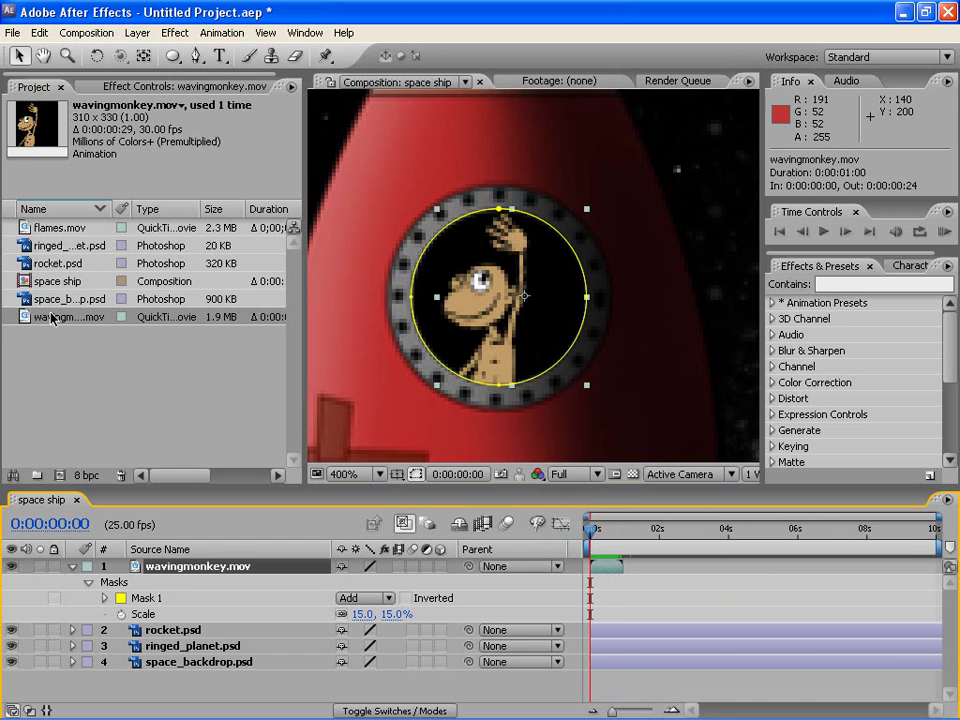
right_click(52, 318)
mouse_move(205, 356)
left_click(246, 358)
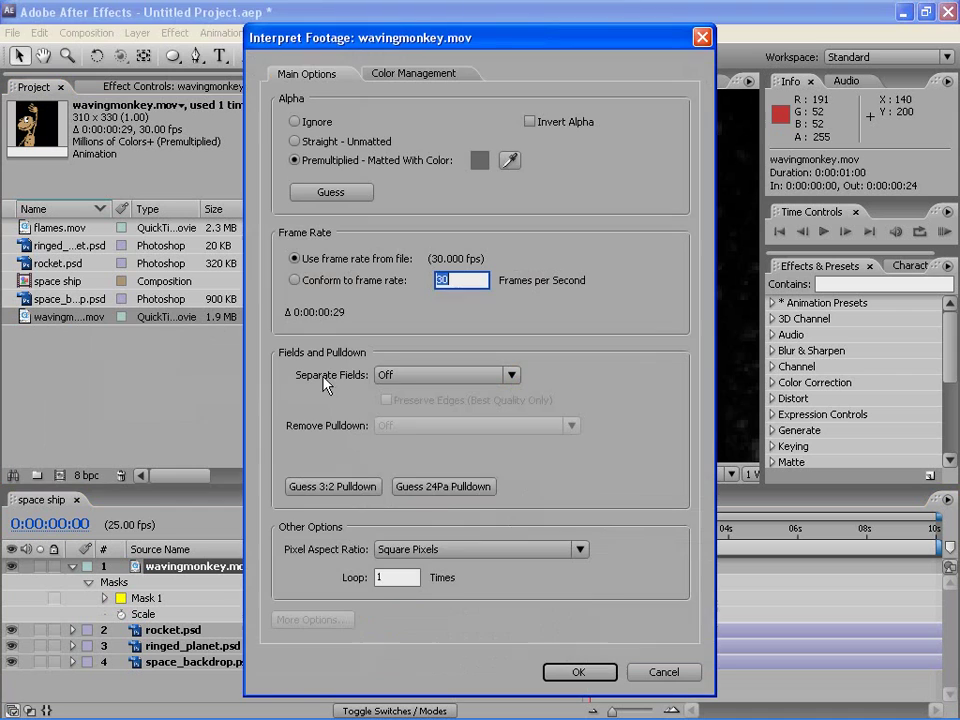
double_click(396, 578)
type("10")
key("Return")
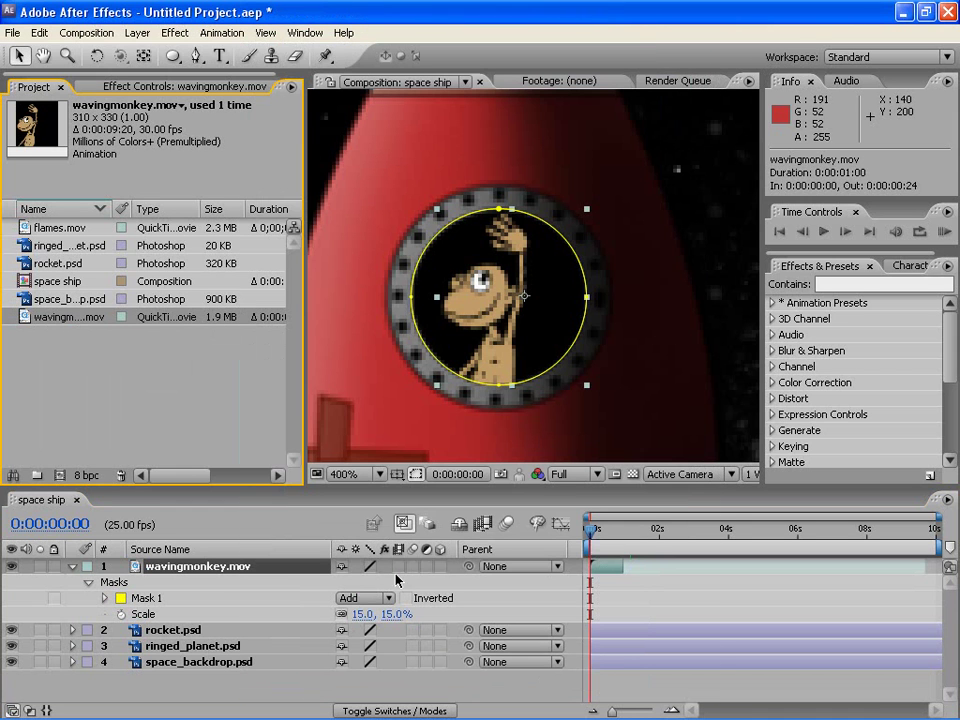
- Drag the monkey layer's out point toward the comp end and recheck its loop count
left_click_drag(623, 565, 922, 565)
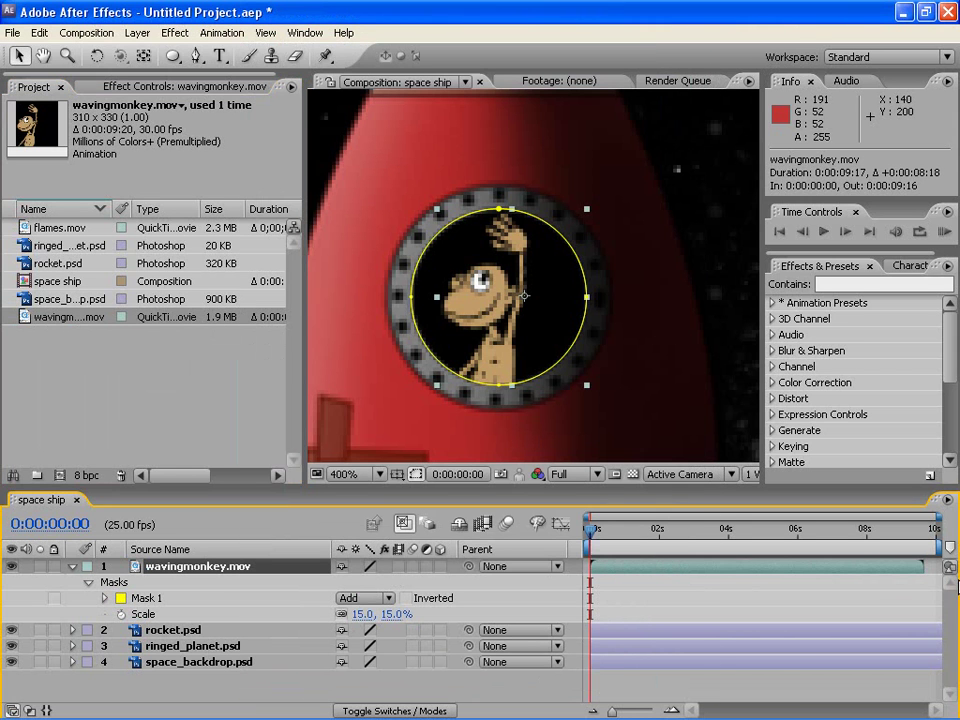
right_click(98, 316)
mouse_move(225, 360)
left_click(275, 360)
left_click(395, 578)
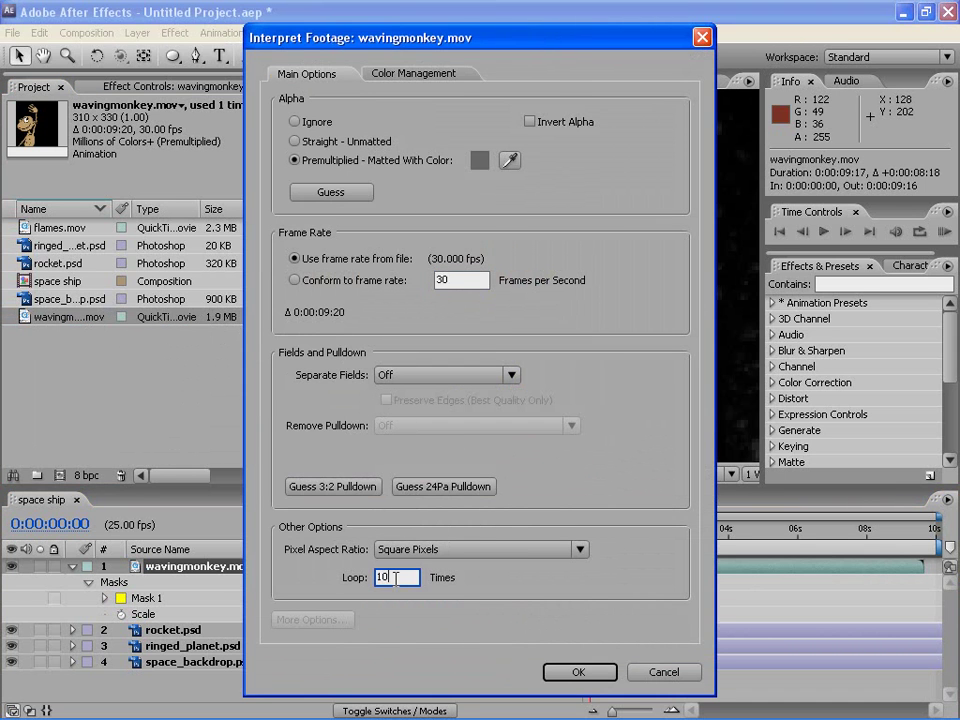
type("1")
key("Return")
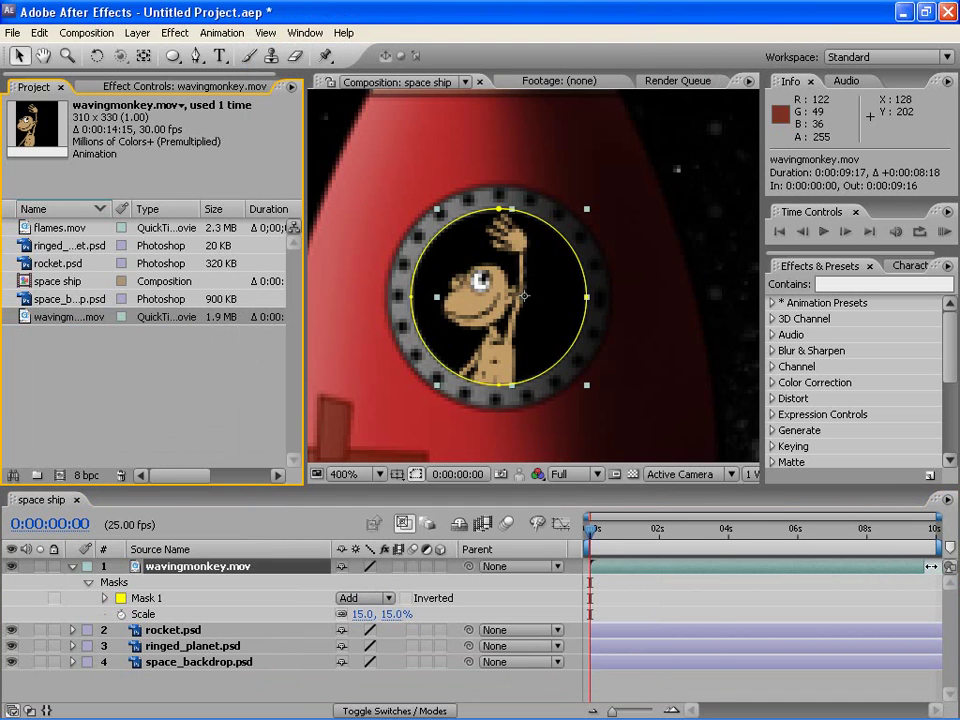
left_click(936, 566)
scroll(569, 397, "down", 4)
scroll(569, 397, "down", 2)
- Add flames.mov above the planet layer and move it down under the rocket
mouse_move(542, 345)
left_mouse_down()
mouse_move(491, 320)
mouse_move(496, 308)
left_mouse_up()
left_click(50, 228)
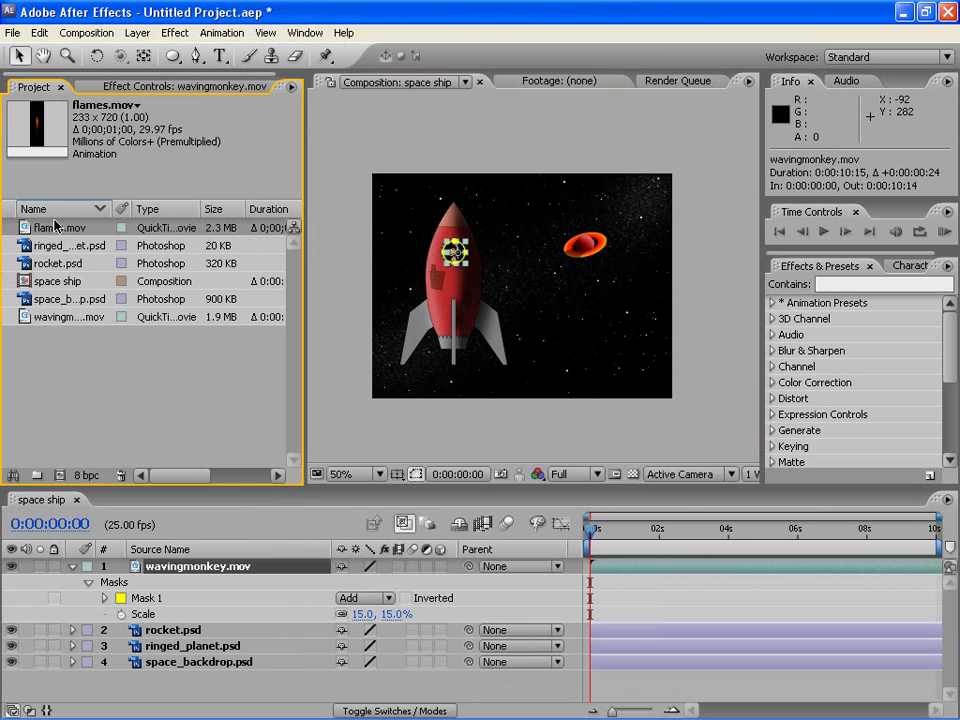
left_click_drag(24, 231, 330, 646)
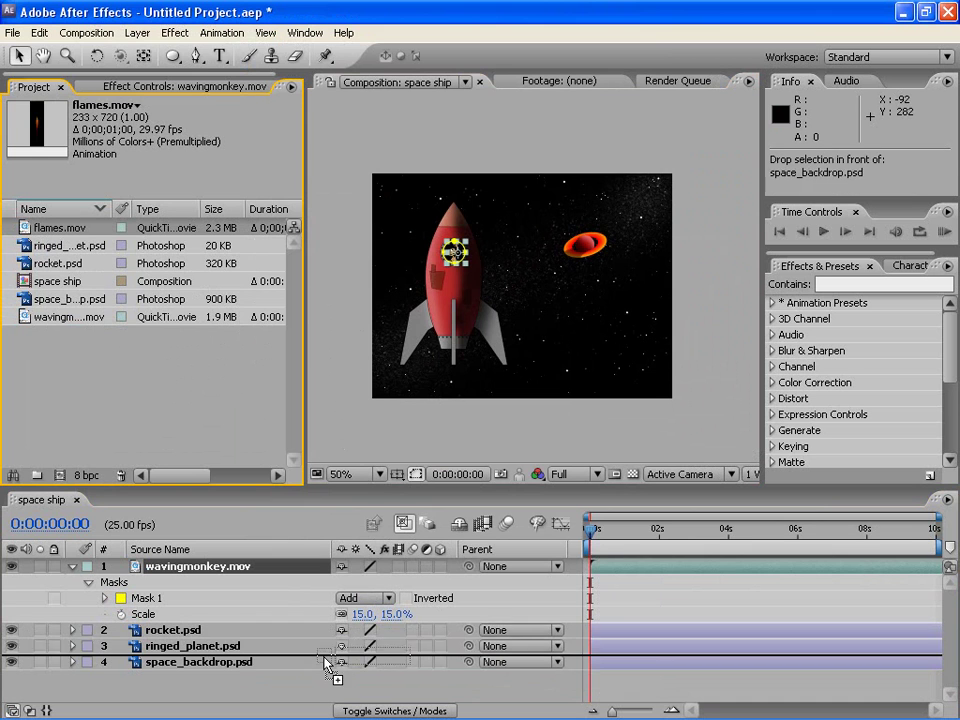
left_click_drag(522, 319, 456, 405)
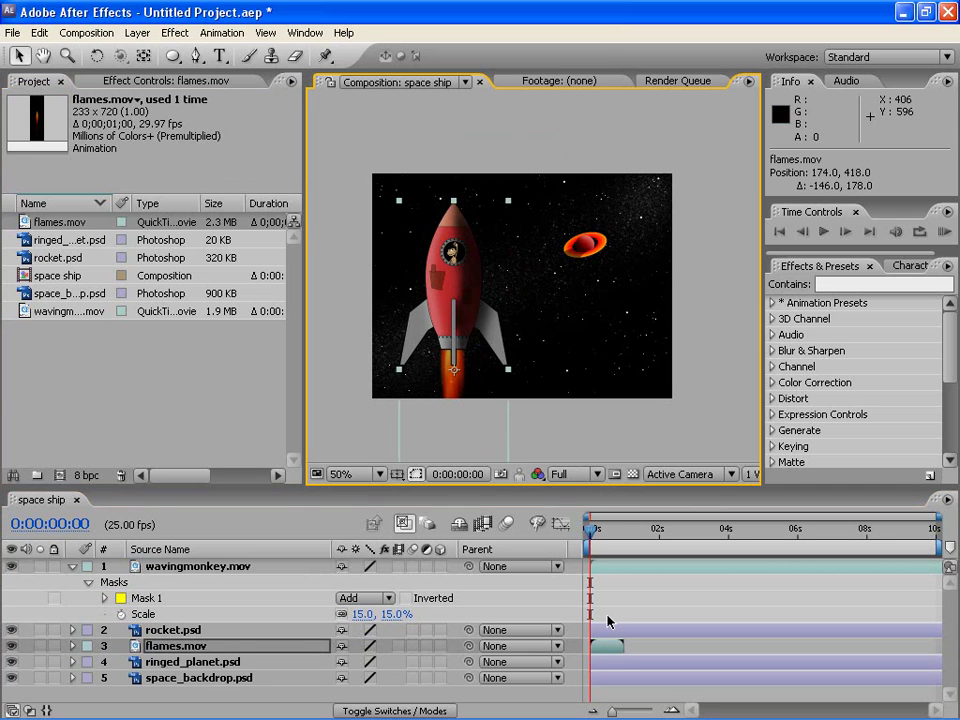
left_click(613, 652)
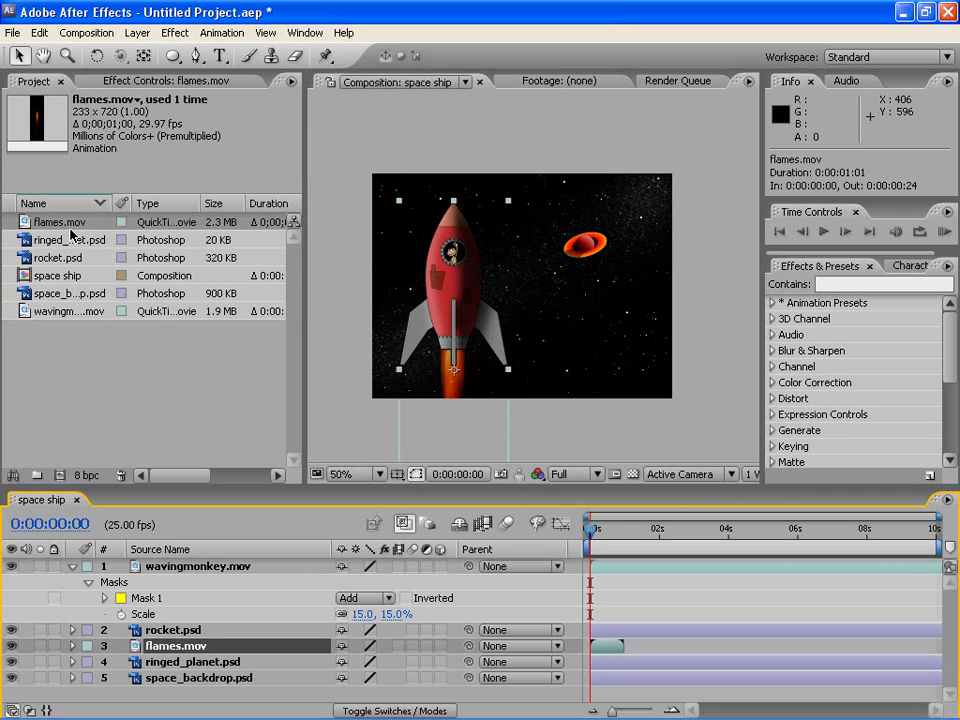
- Loop the flames footage 20 times and extend its layer to the composition's end
right_click(71, 231)
mouse_move(125, 240)
mouse_move(205, 274)
left_click(270, 272)
left_click(386, 577)
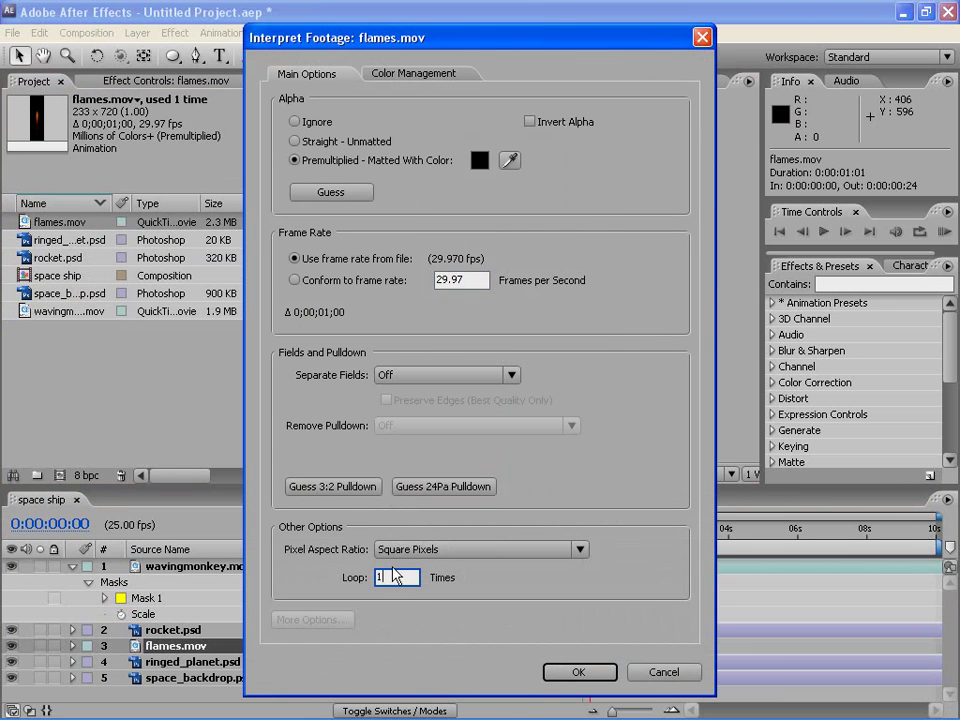
type("20")
key("Return")
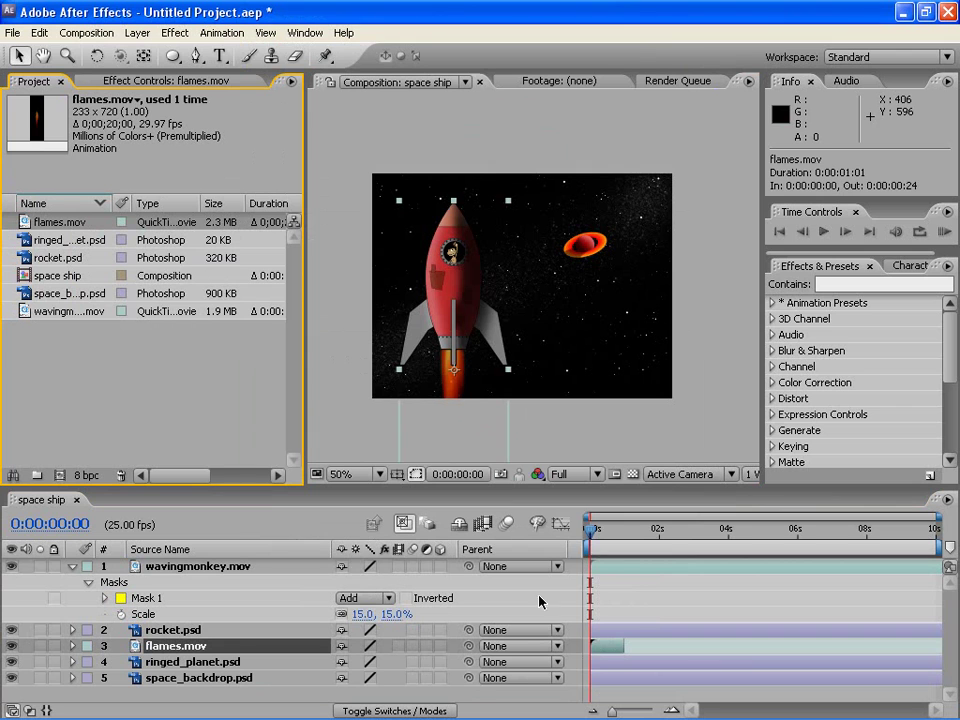
left_click_drag(623, 648, 940, 647)
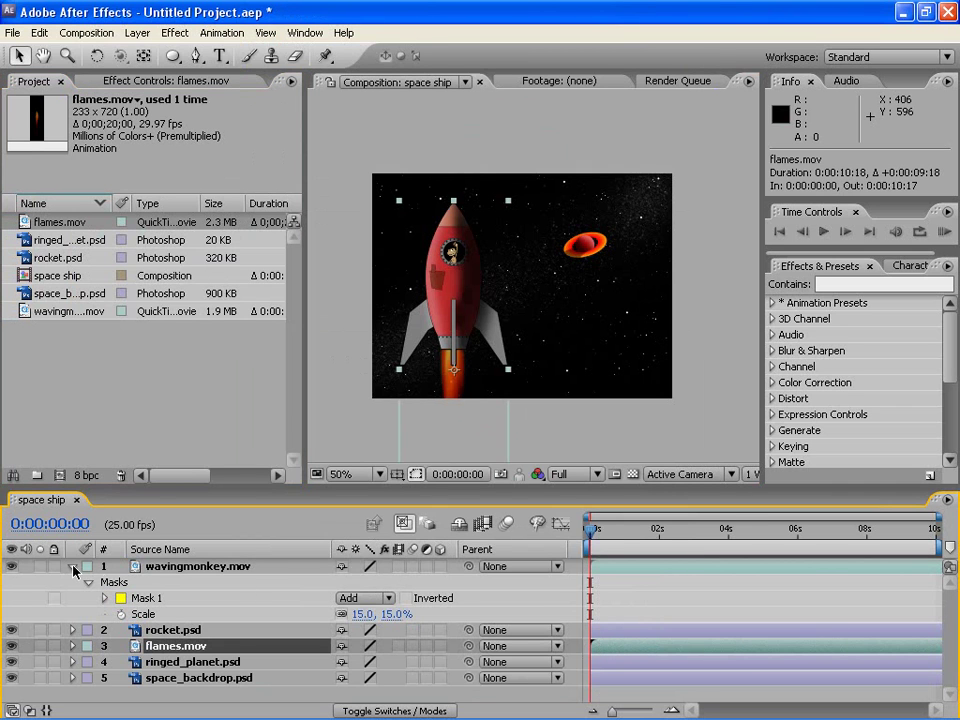
- Collapse the monkey layer and parent it to the rocket layer
left_click(72, 566)
mouse_move(590, 536)
left_mouse_down()
mouse_move(655, 535)
mouse_move(567, 542)
mouse_move(683, 553)
mouse_move(568, 546)
mouse_move(658, 551)
mouse_move(613, 551)
mouse_move(623, 551)
left_mouse_up()
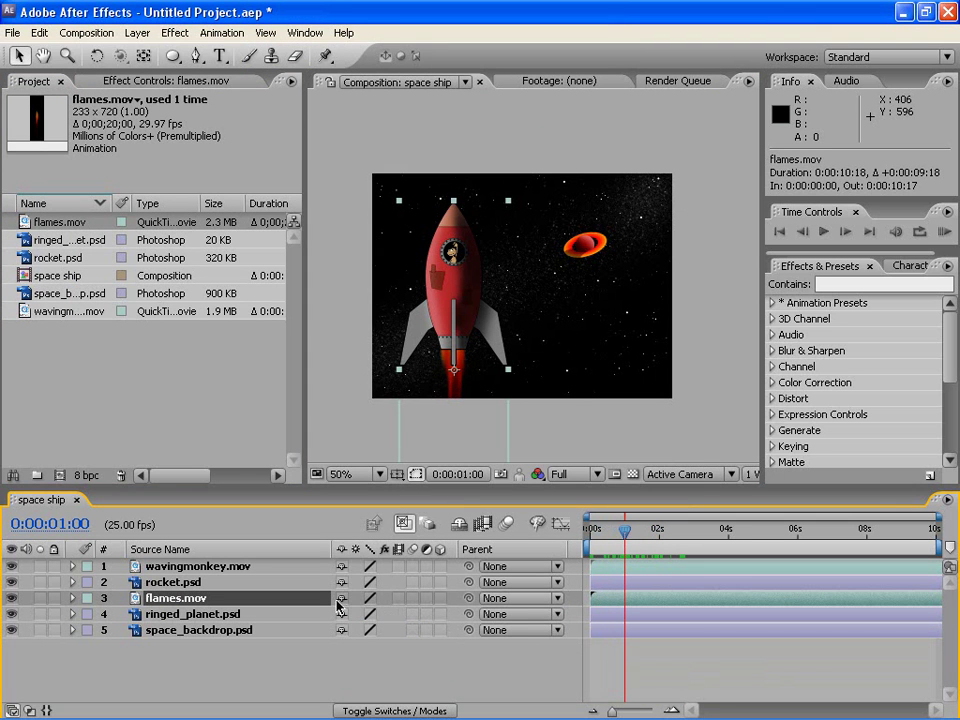
left_click_drag(469, 568, 511, 585)
- Move the rocket slightly left to about Position 150.2, 204.6
left_click(124, 583)
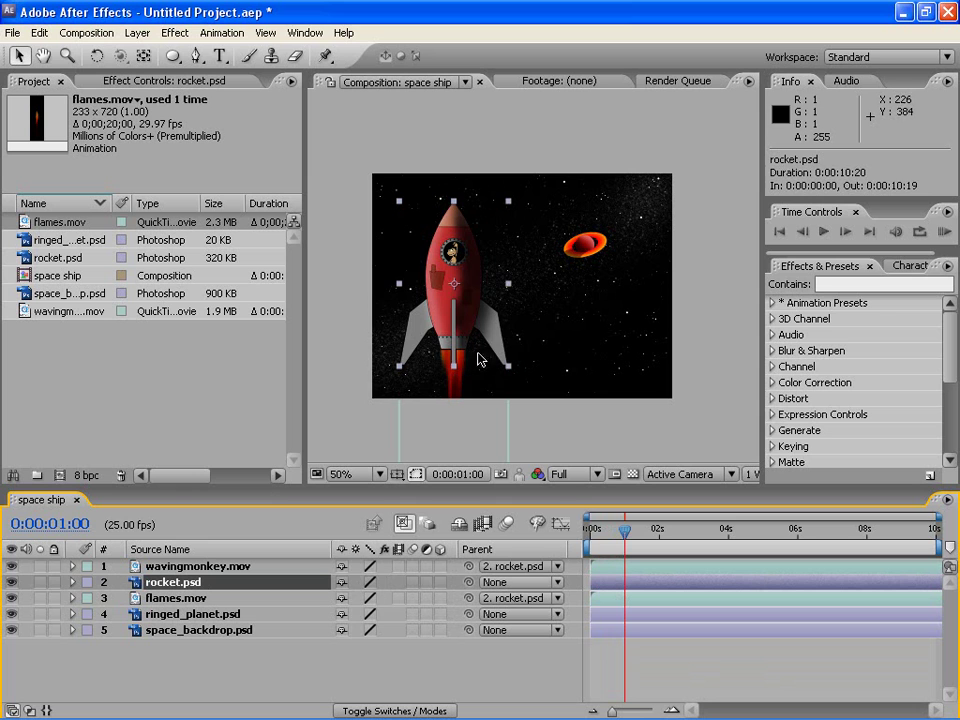
mouse_move(454, 310)
left_mouse_down()
mouse_move(488, 258)
mouse_move(508, 300)
left_mouse_up()
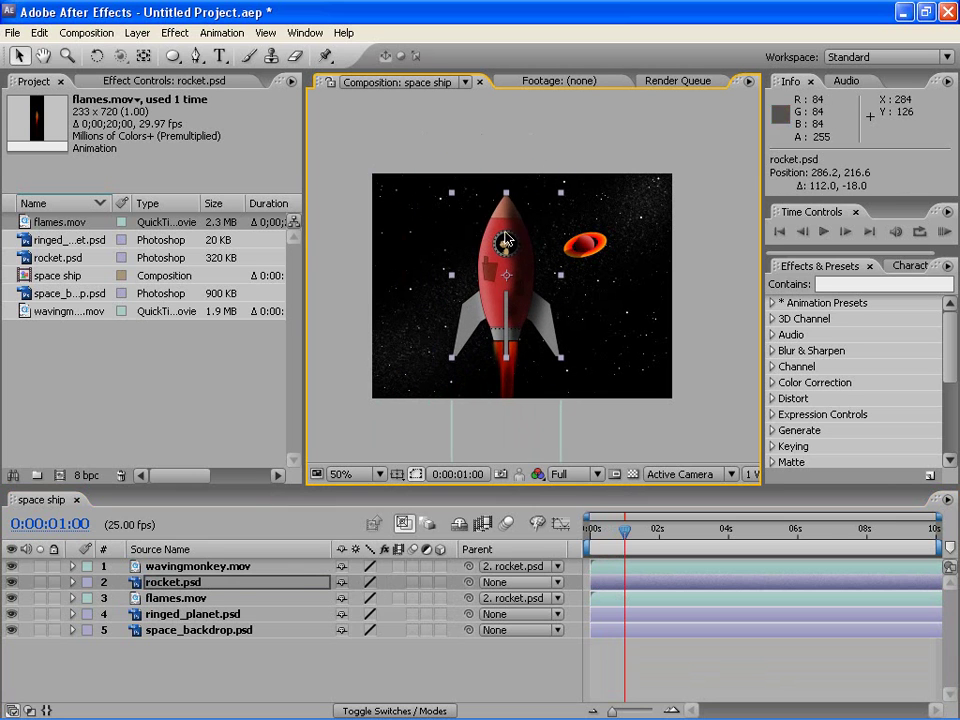
mouse_move(514, 290)
left_mouse_down()
mouse_move(435, 289)
mouse_move(459, 287)
mouse_move(441, 300)
left_mouse_up()
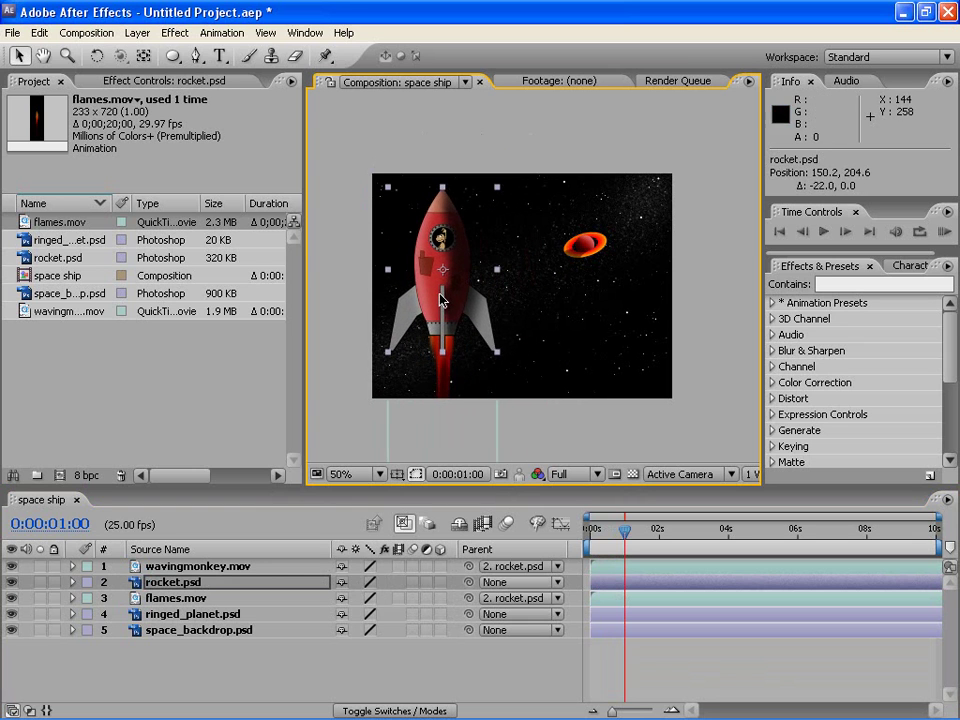
- Nudge the rocket down-left in the composition, then switch to Photoshop
left_click_drag(444, 302, 419, 336)
mouse_move(380, 715)
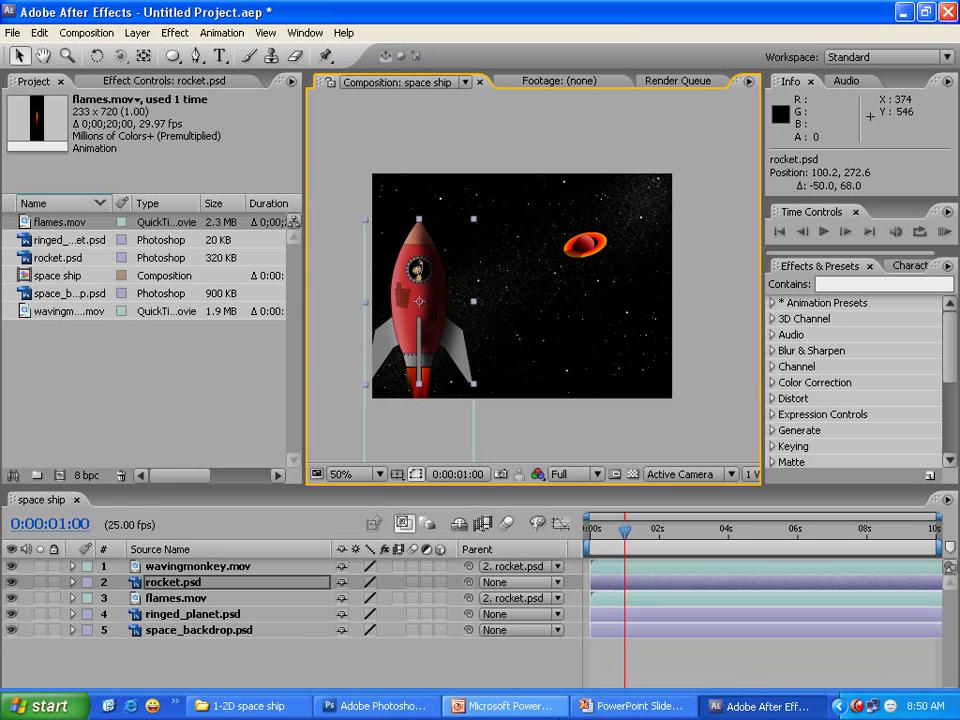
left_click(380, 706)
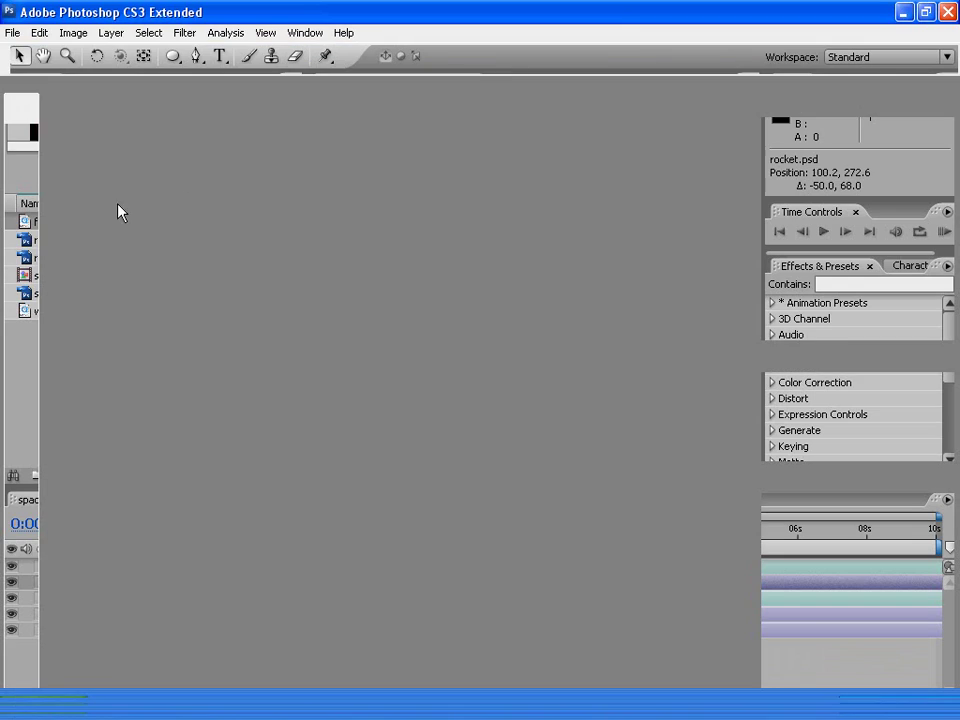
- Create a new blank 640 x 480, 72 ppi document from the Web preset
left_click(13, 32)
left_click(35, 51)
left_click(429, 190)
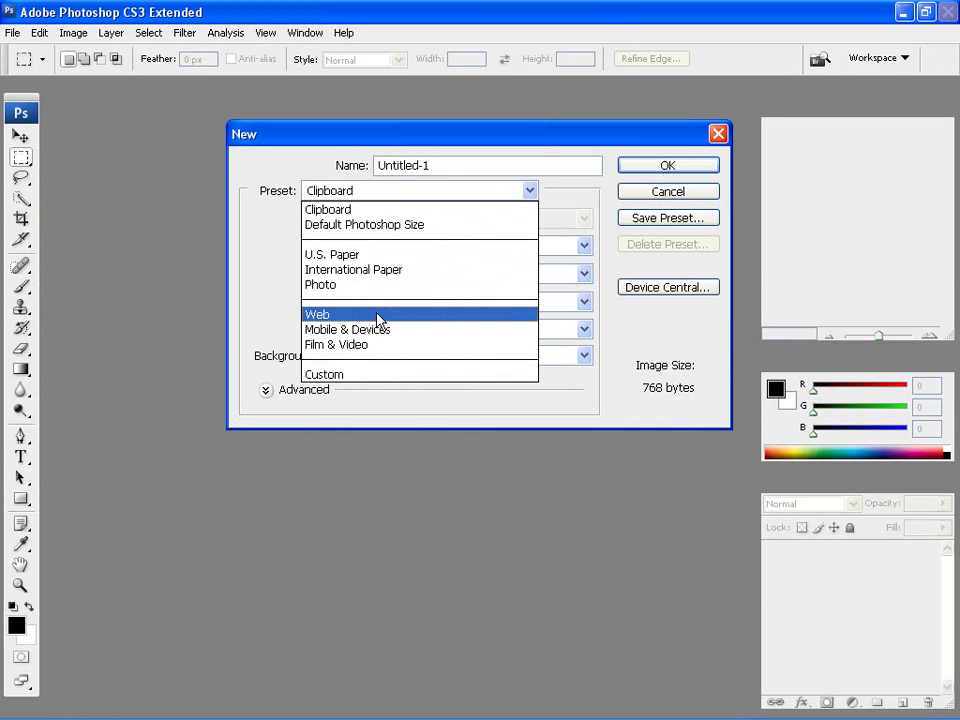
left_click(376, 285)
left_click(490, 220)
left_click(490, 222)
left_click(480, 190)
left_click(407, 316)
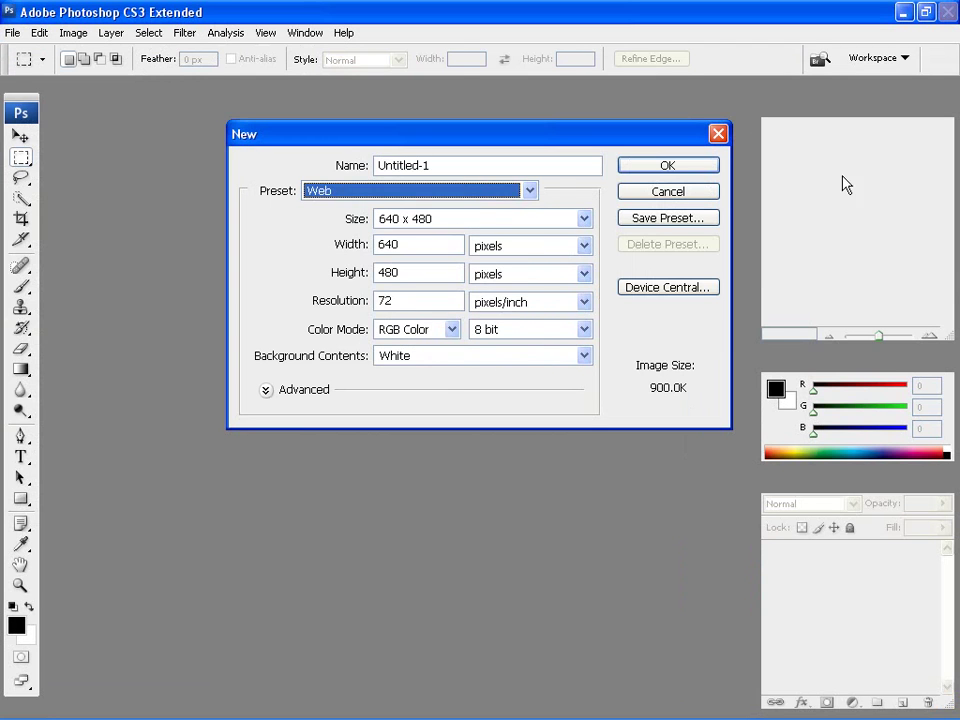
left_click(669, 168)
left_click_drag(385, 104, 447, 146)
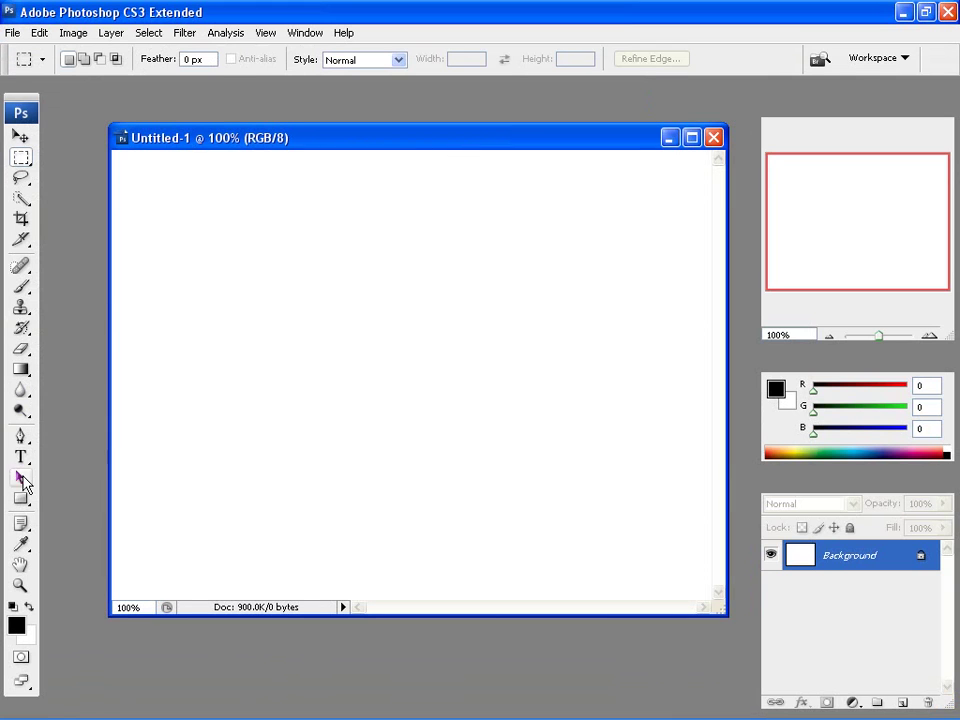
- Draw a six-anchor Pen path in Paths mode, spiralling inward from the lower left to the centre
left_click(21, 437)
left_click(87, 59)
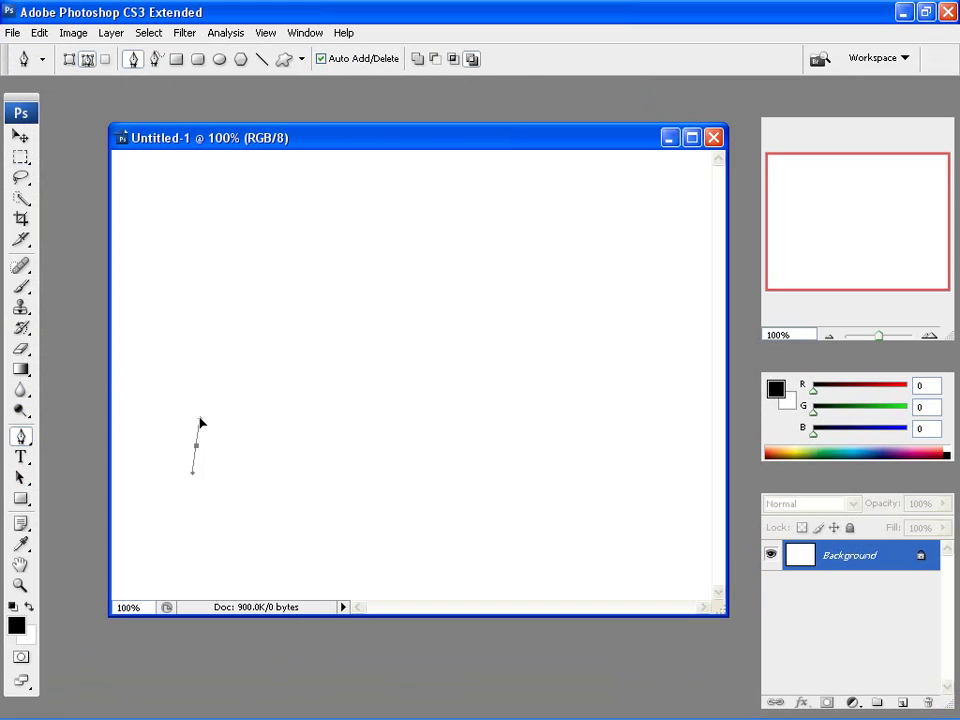
left_click_drag(300, 250, 389, 209)
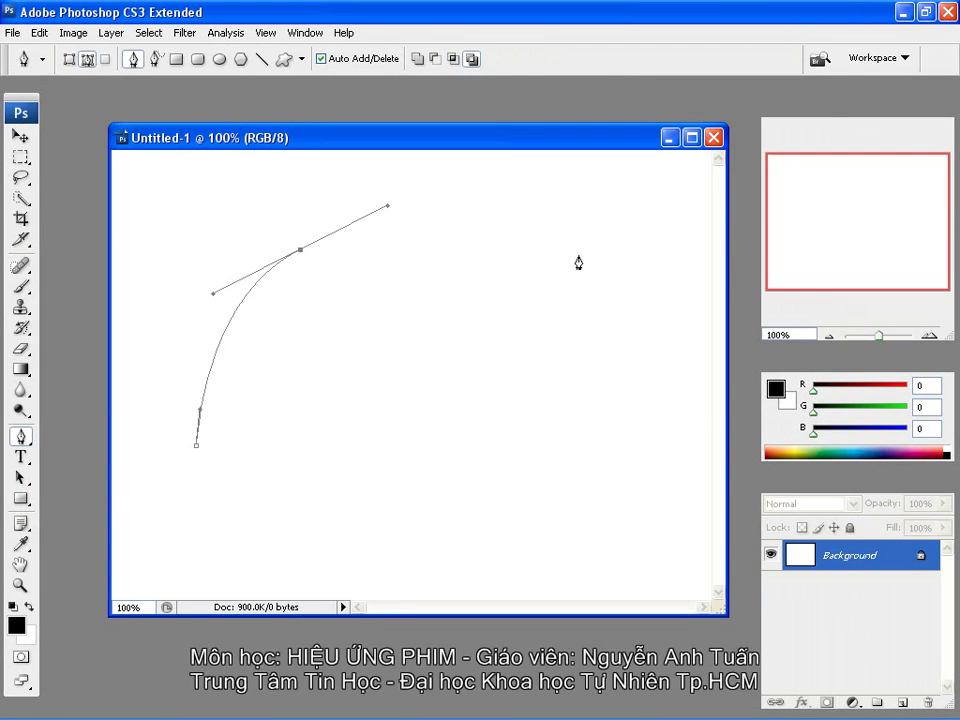
left_click_drag(561, 225, 647, 242)
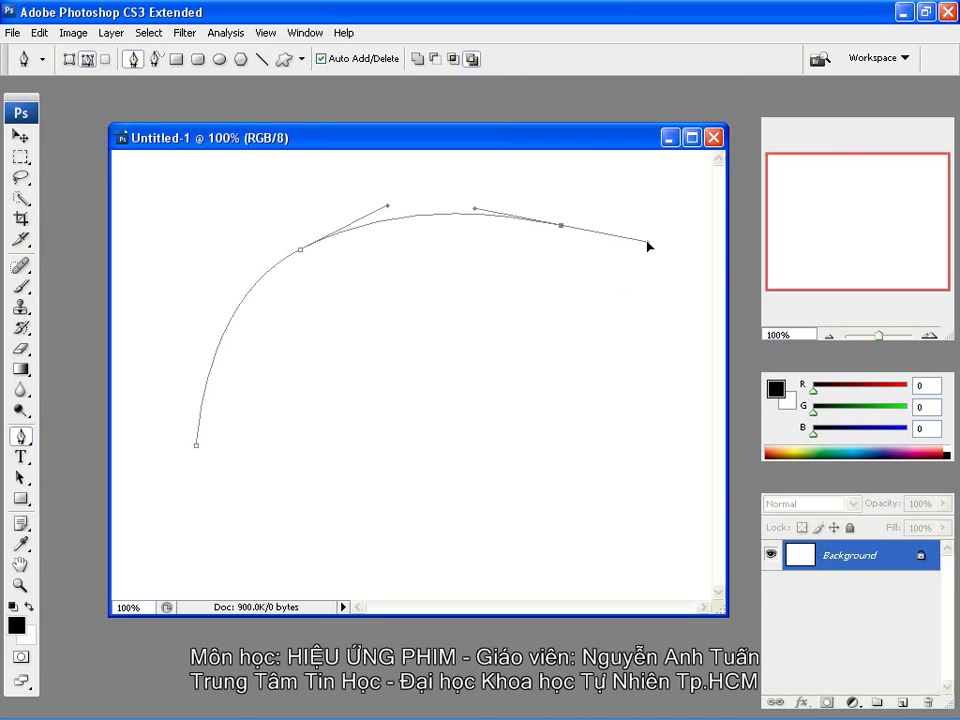
left_click_drag(659, 380, 640, 426)
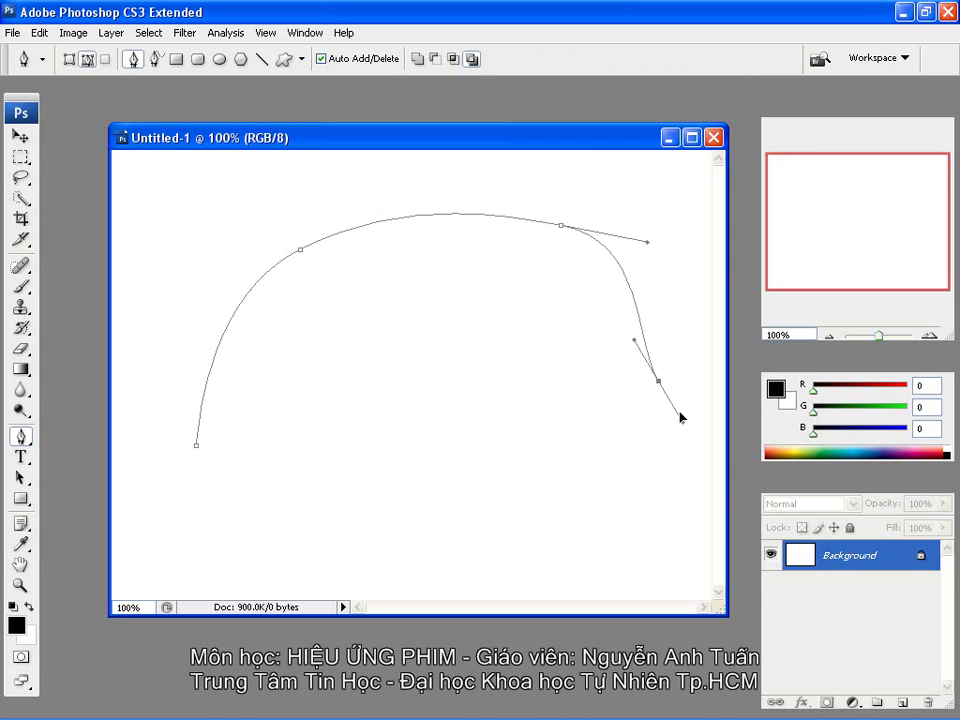
left_click_drag(480, 511, 386, 503)
left_click_drag(391, 358, 413, 328)
mouse_move(517, 344)
left_mouse_down()
mouse_move(531, 378)
mouse_move(546, 381)
left_mouse_up()
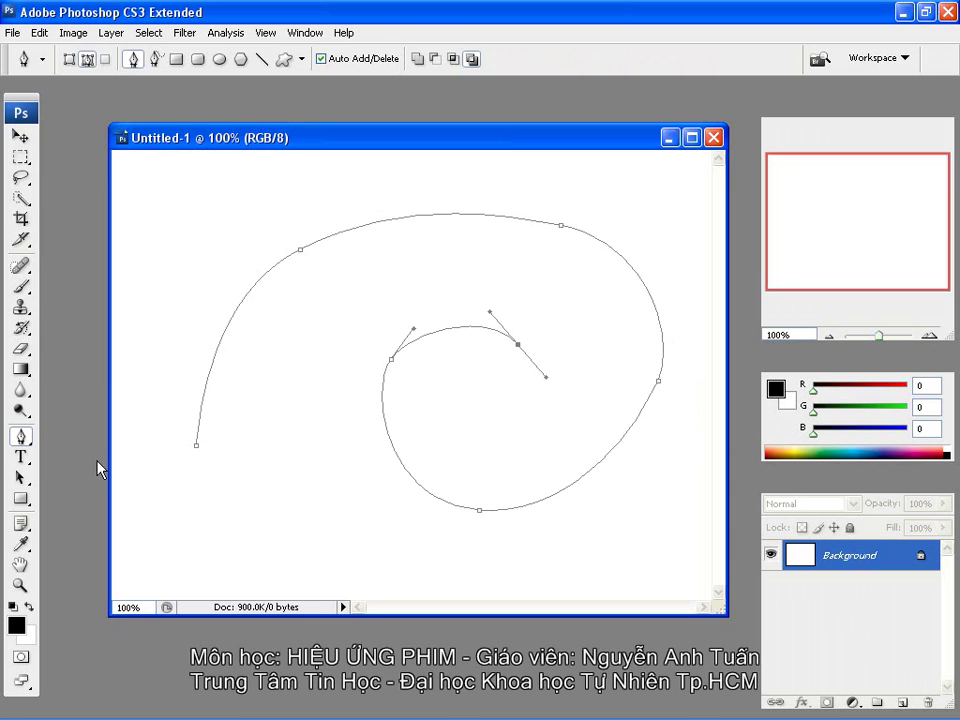
left_click(21, 443)
left_click(21, 479)
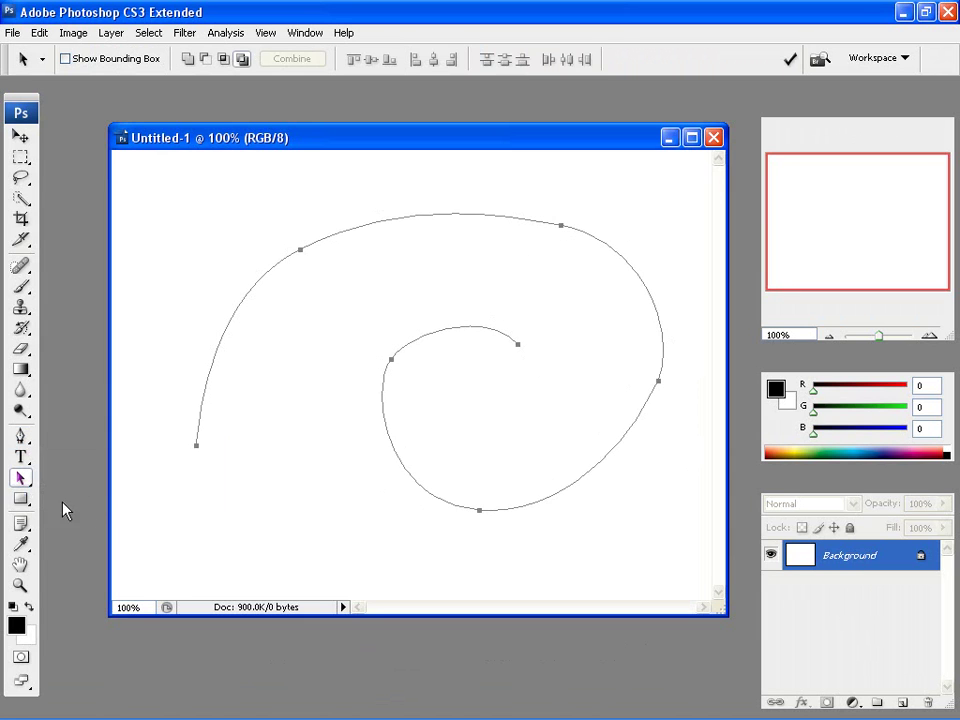
- Raise the spiral's top-right anchor to reshape the upper curve
left_click_drag(21, 479, 86, 495)
left_click(561, 227)
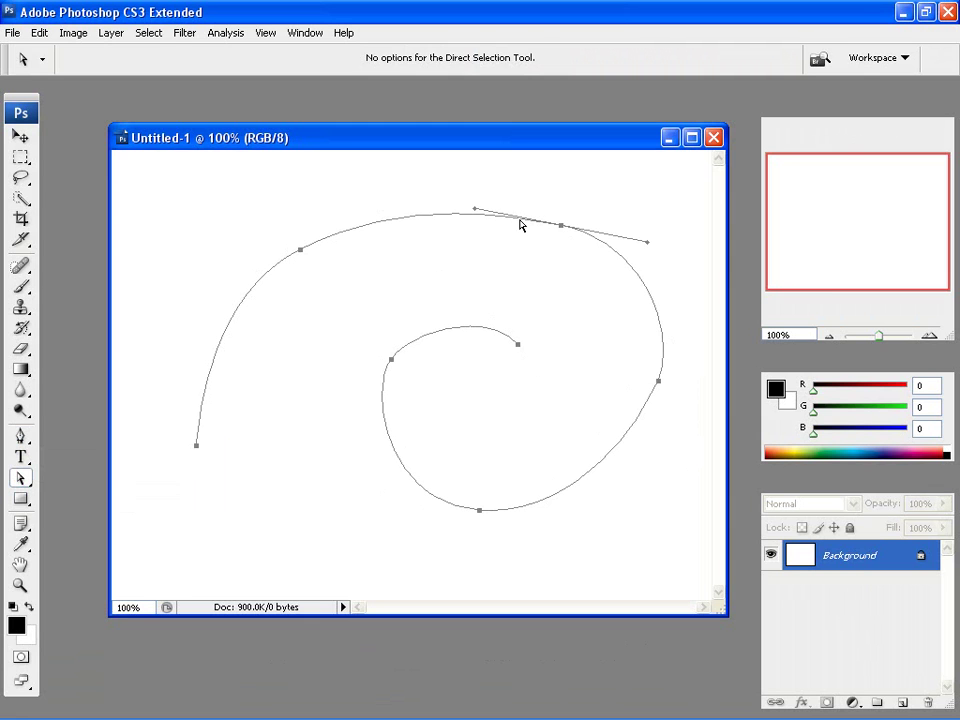
left_click_drag(559, 227, 553, 218)
left_click(497, 550)
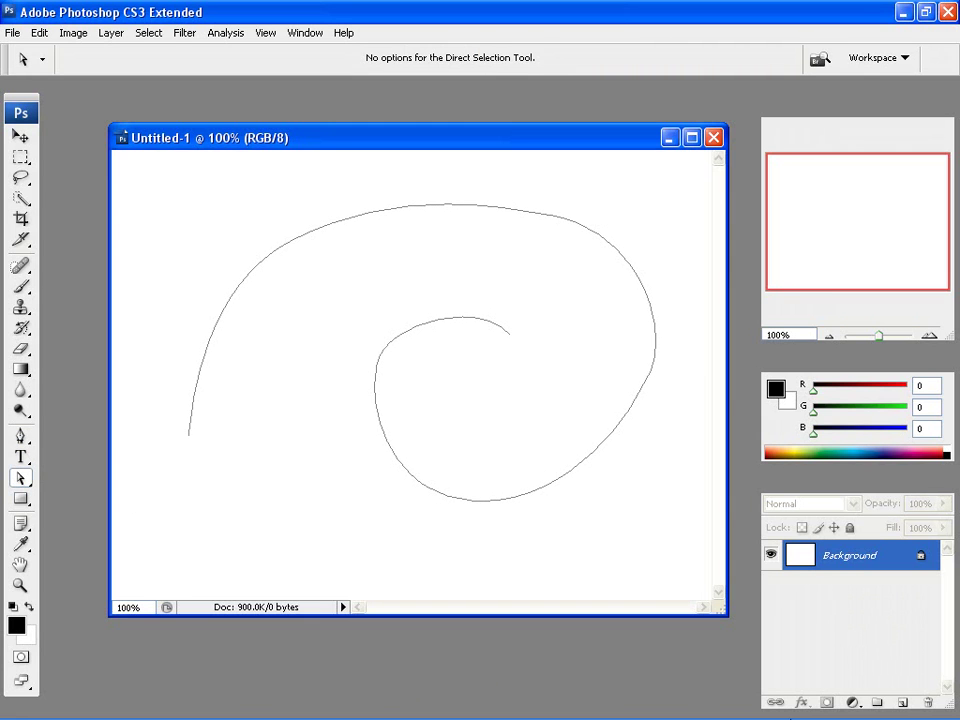
left_click(556, 218)
left_click_drag(553, 220, 555, 212)
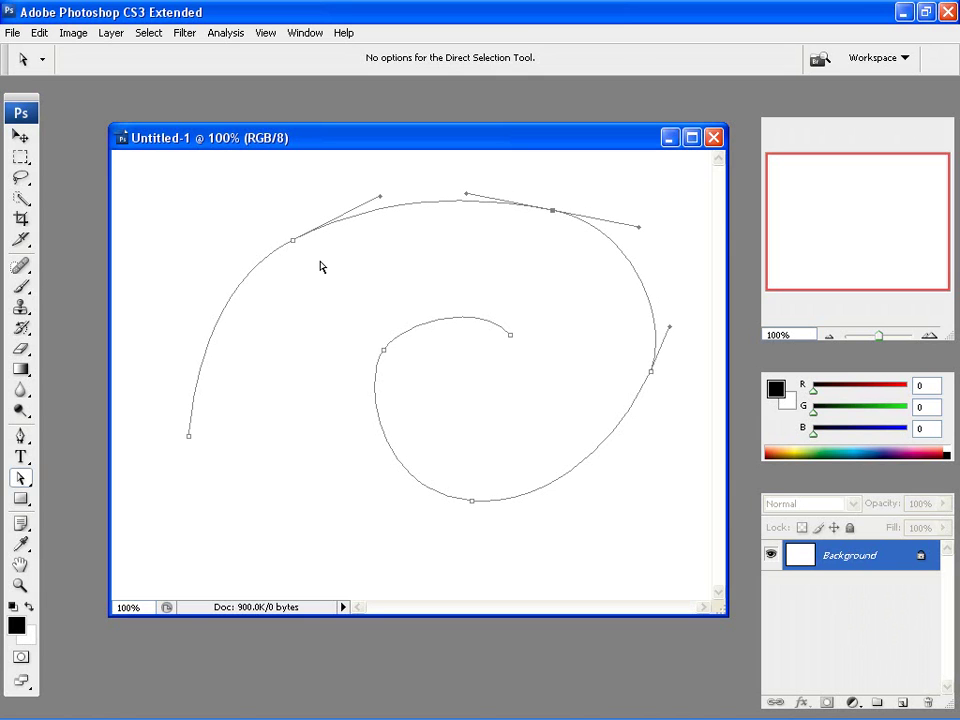
- Adjust the lower-left end, bottom and inner anchors to smooth the spiral
left_click(190, 438)
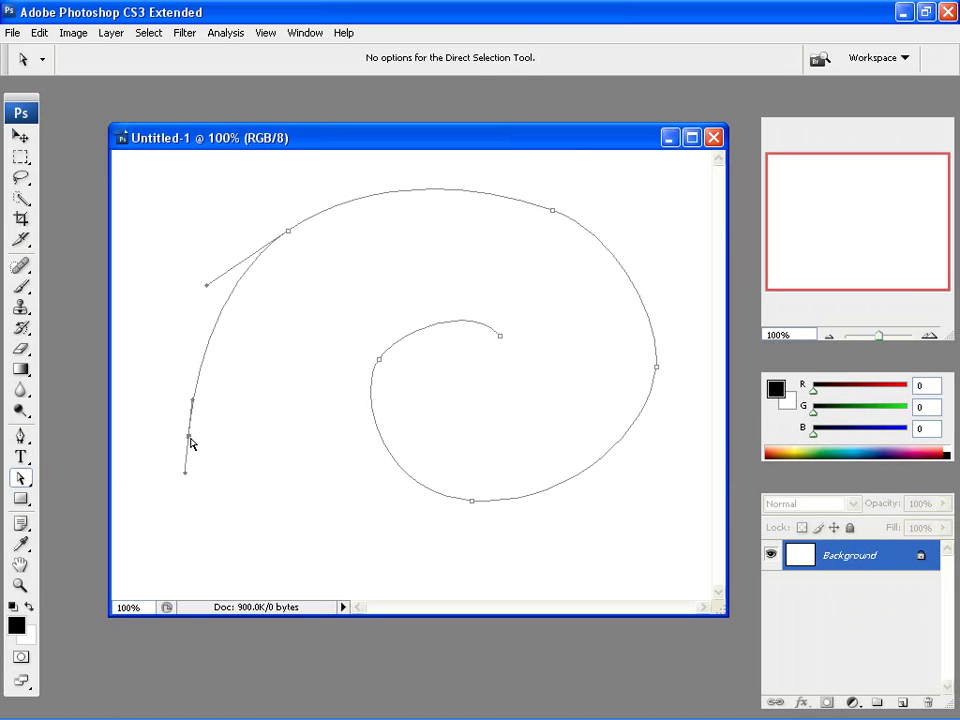
left_click_drag(190, 440, 179, 464)
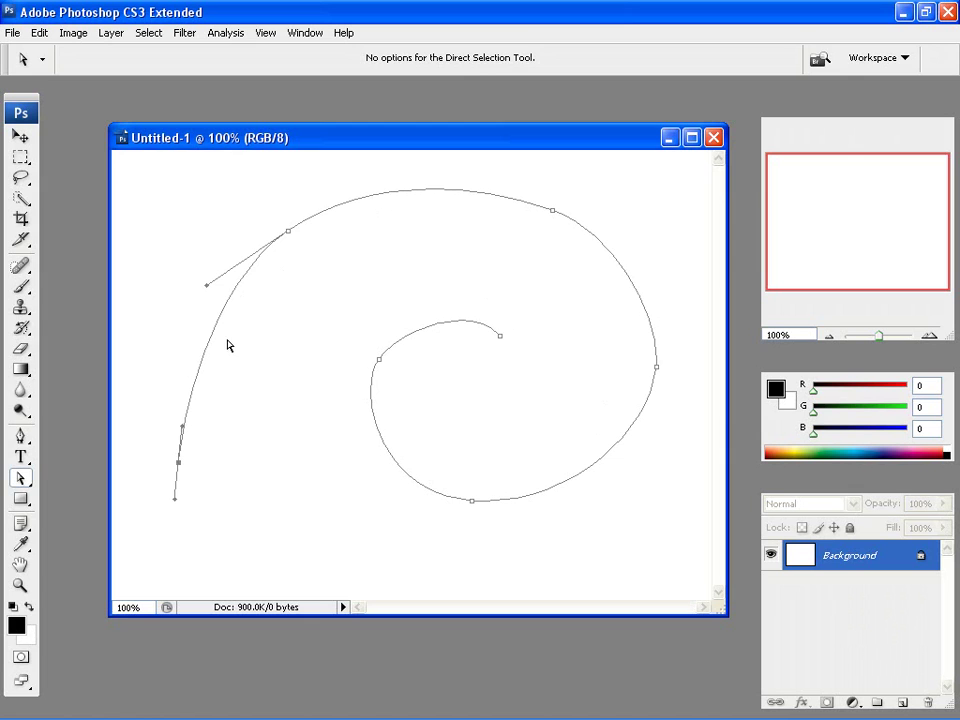
left_click(471, 500)
left_click_drag(471, 500, 478, 495)
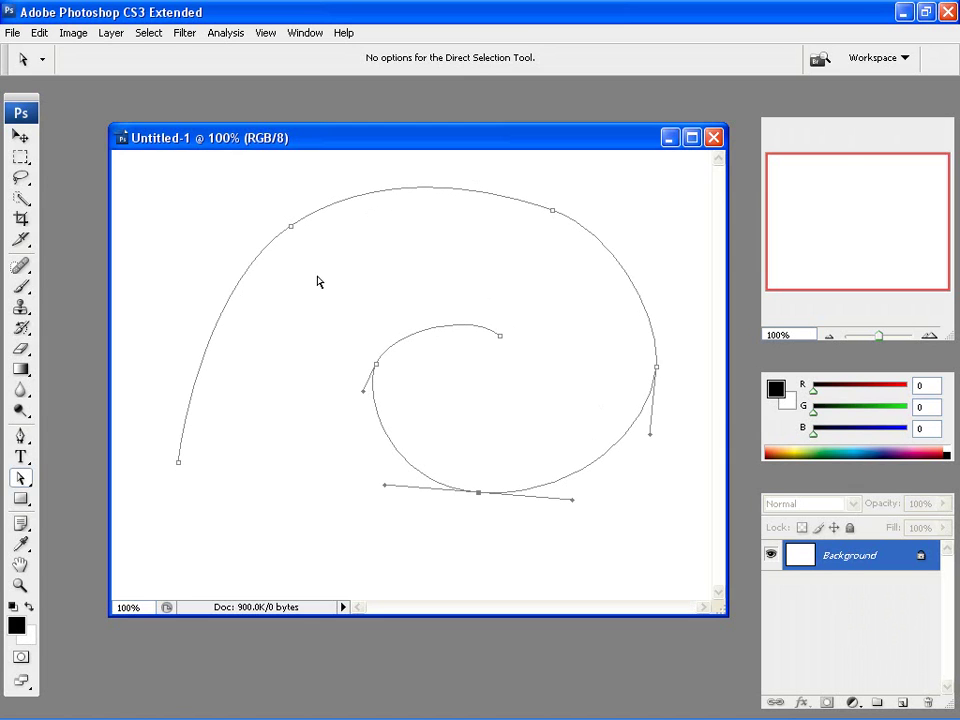
left_click(179, 463)
left_click_drag(176, 463, 167, 473)
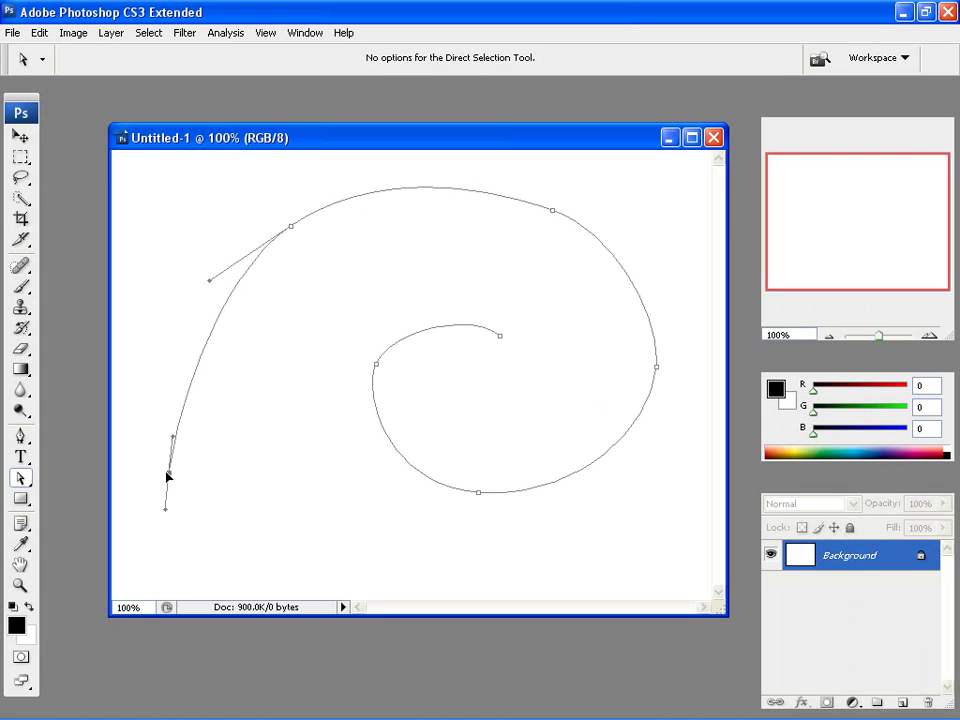
left_click_drag(372, 369, 377, 374)
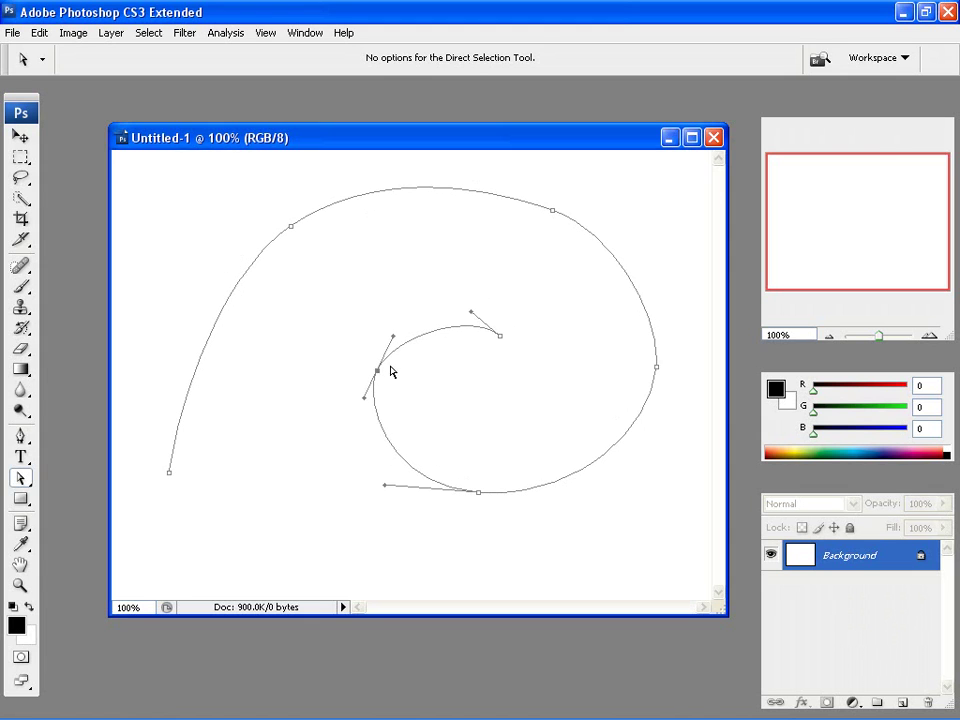
- Select the entire spiral path, copy it, and go back to After Effects
left_click_drag(20, 478, 92, 475)
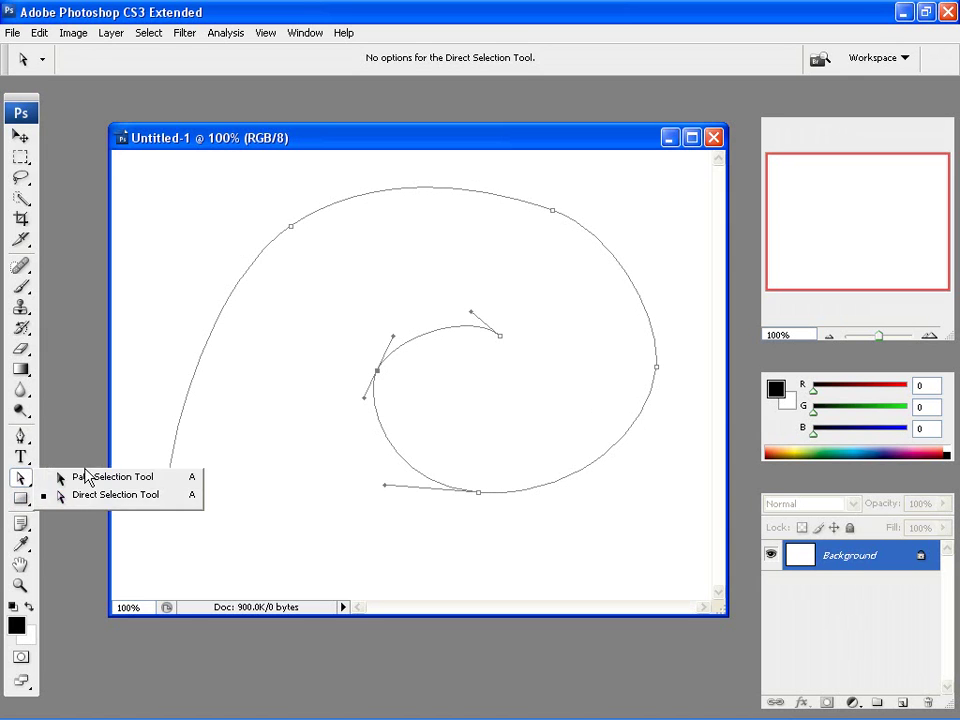
left_click_drag(137, 163, 666, 540)
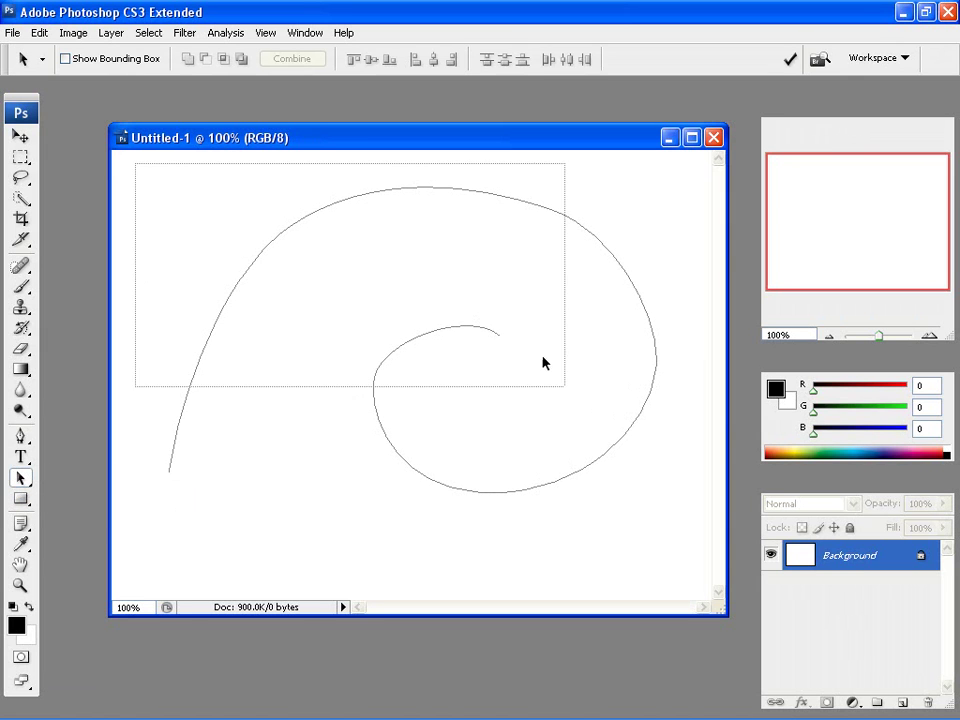
left_click(36, 33)
left_click(80, 150)
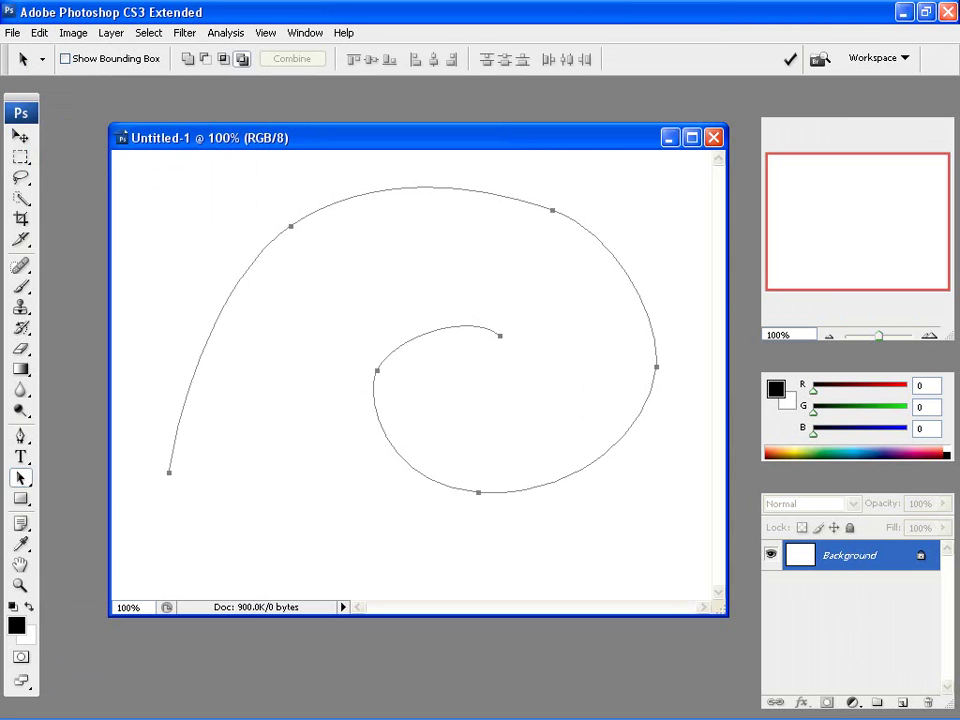
left_click(899, 12)
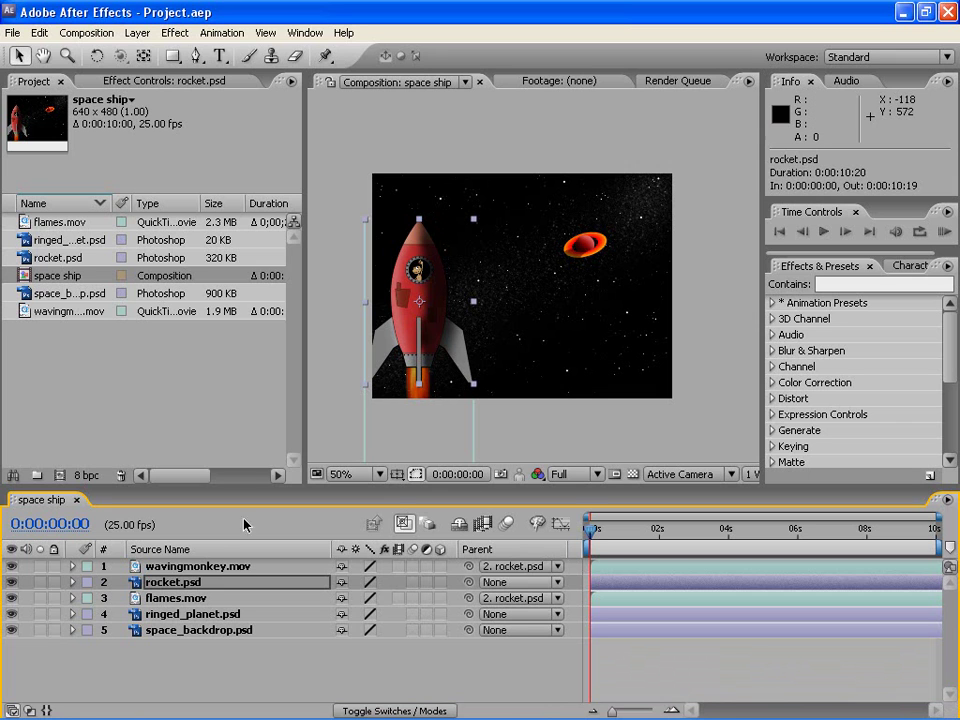
- Paste the spiral into rocket.psd's Position, widen the viewer, and scrub the start of the flight
left_click(168, 588)
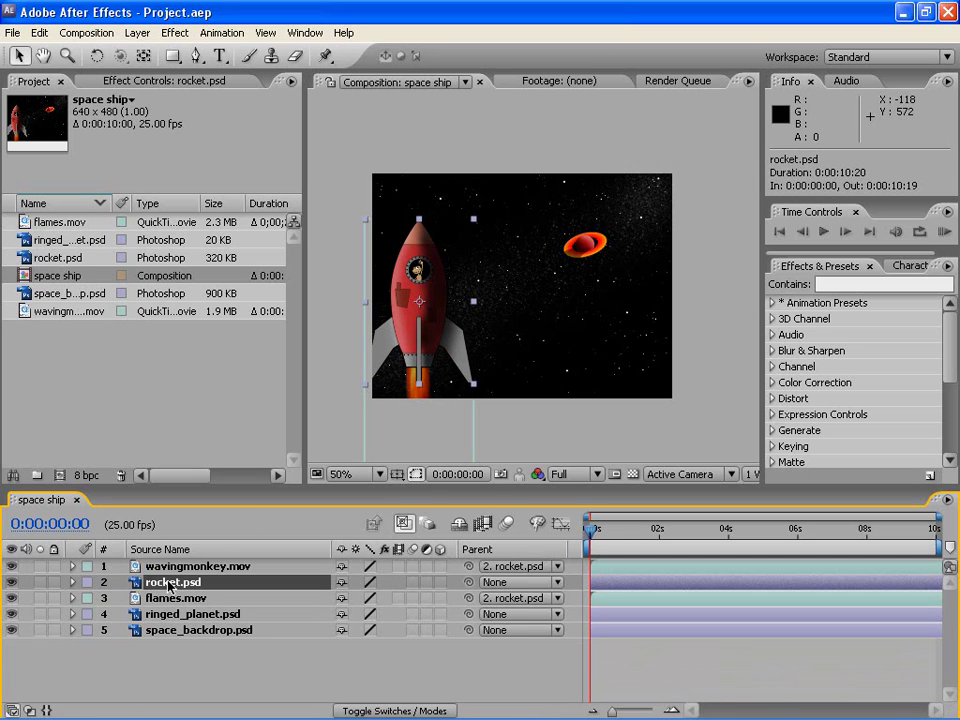
key("p")
left_click(150, 598)
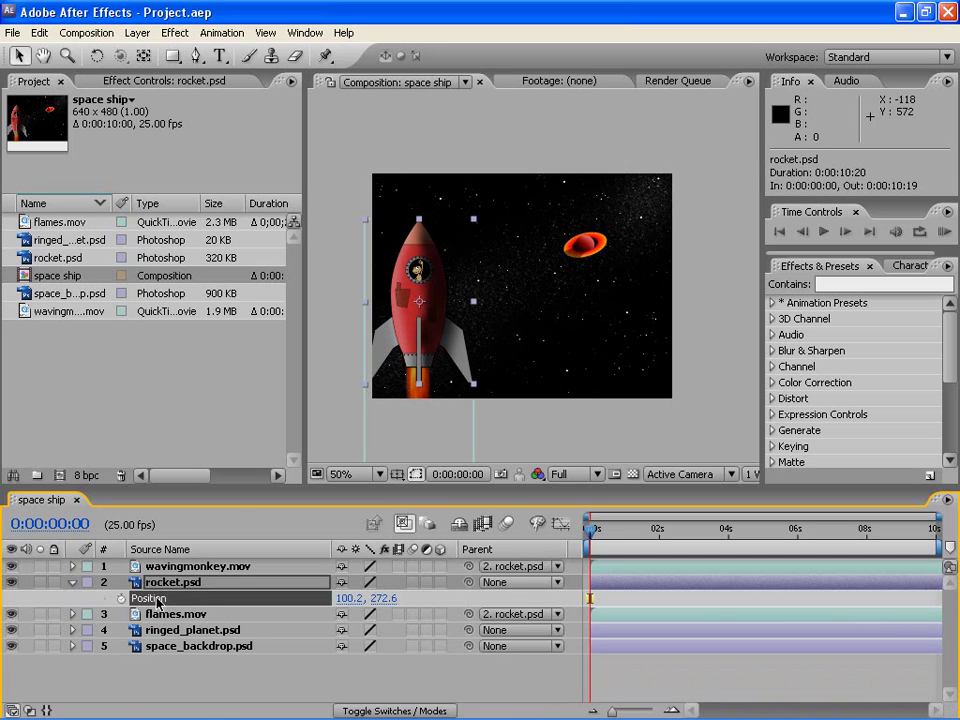
left_click(40, 33)
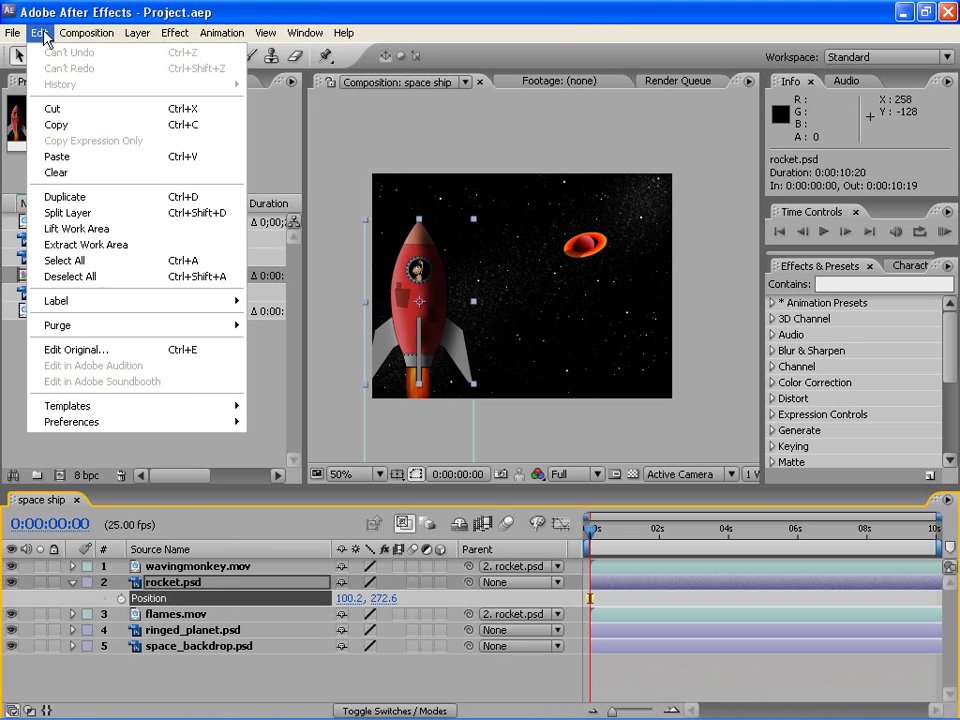
left_click(91, 161)
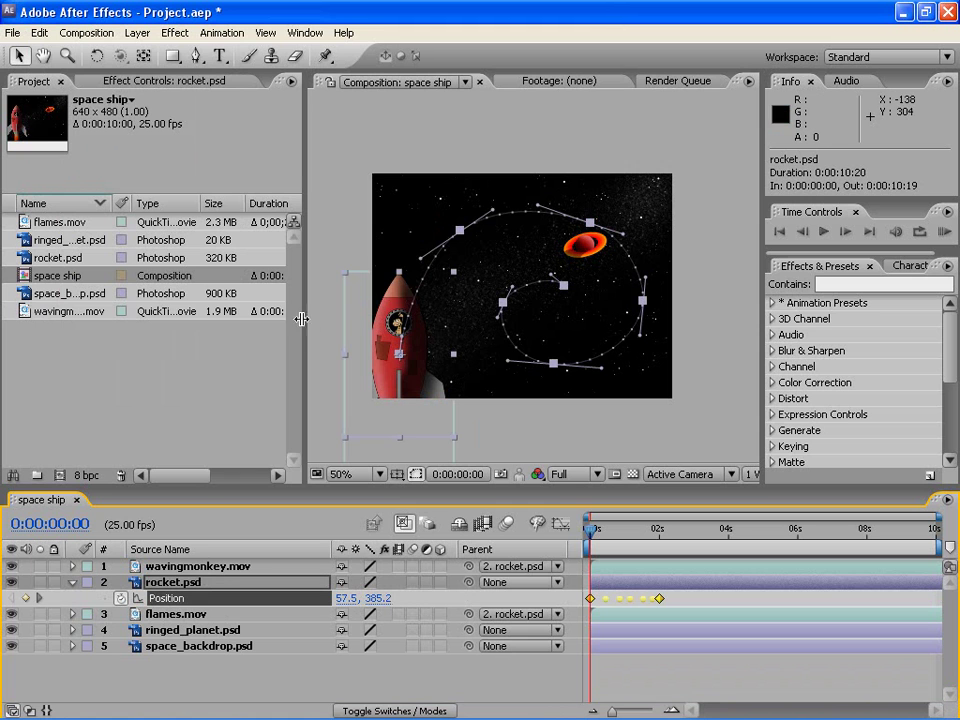
left_click_drag(306, 316, 246, 316)
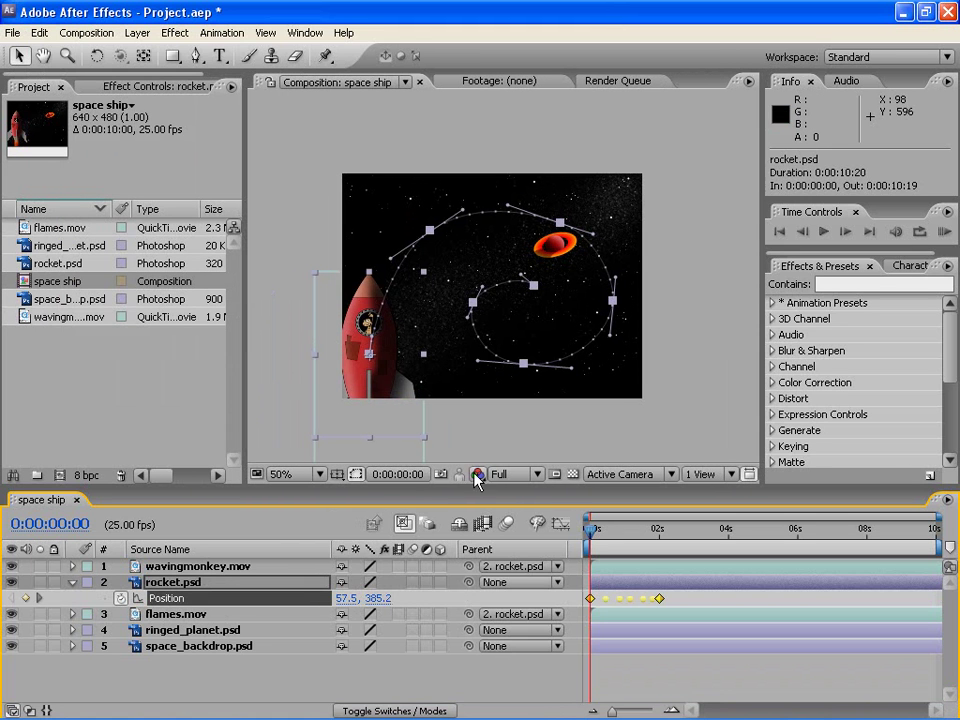
mouse_move(588, 535)
left_mouse_down()
mouse_move(658, 537)
mouse_move(587, 537)
mouse_move(658, 535)
mouse_move(622, 535)
left_mouse_up()
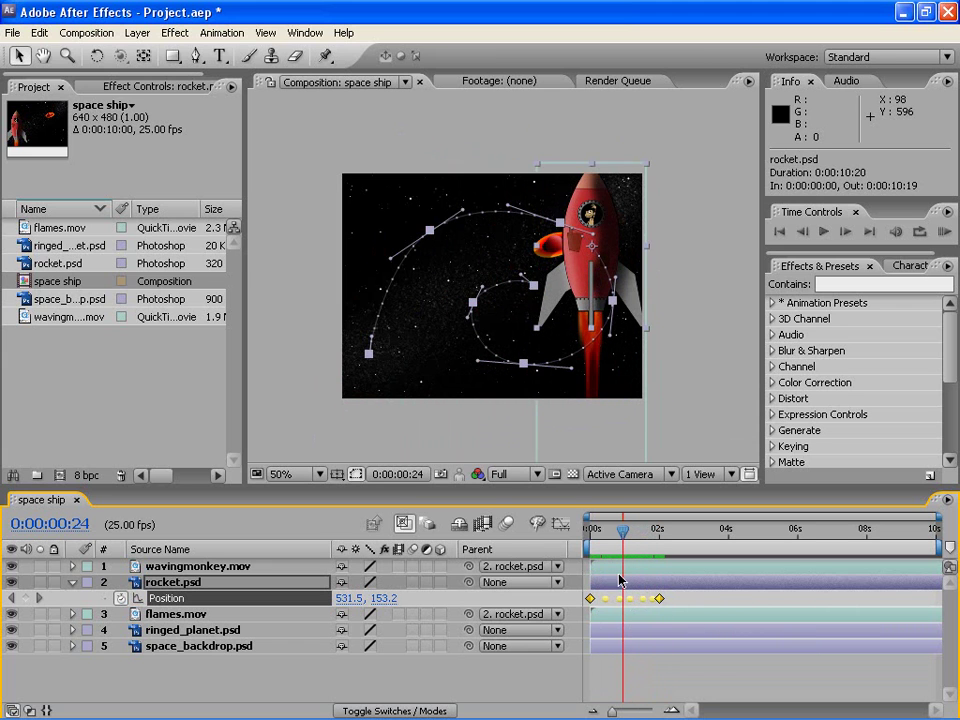
- Stretch the rocket's Position keyframes so the last one sits at 10 seconds, then preview the flight
mouse_move(660, 599)
left_mouse_down()
mouse_move(890, 599)
mouse_move(940, 612)
left_mouse_up()
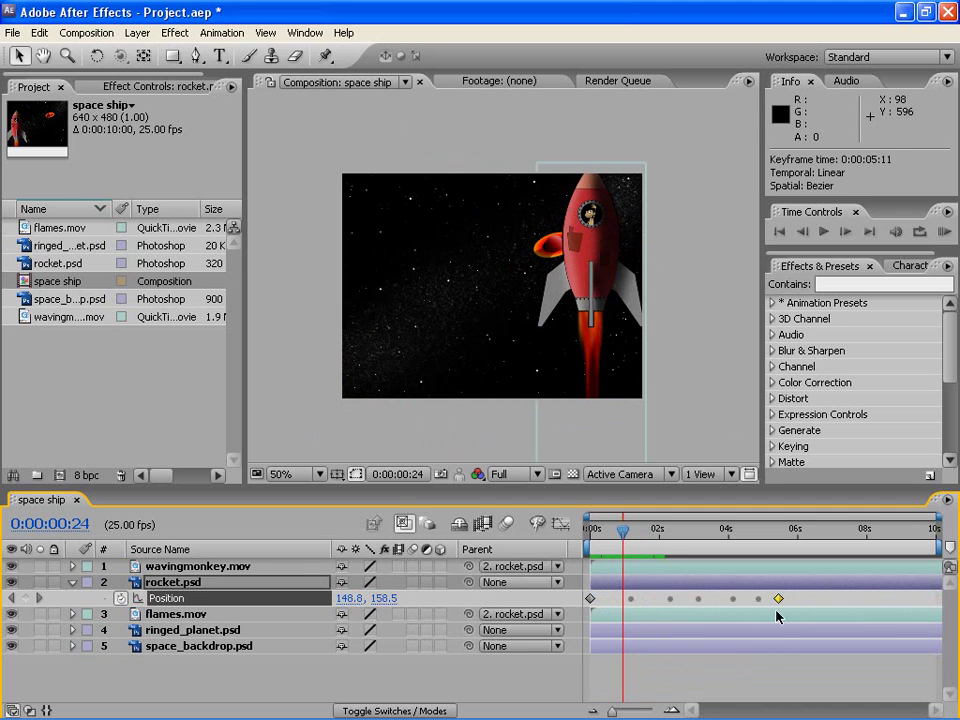
mouse_move(622, 530)
left_mouse_down()
mouse_move(950, 565)
mouse_move(936, 599)
left_mouse_up()
left_click(883, 530)
left_click_drag(863, 541, 661, 548)
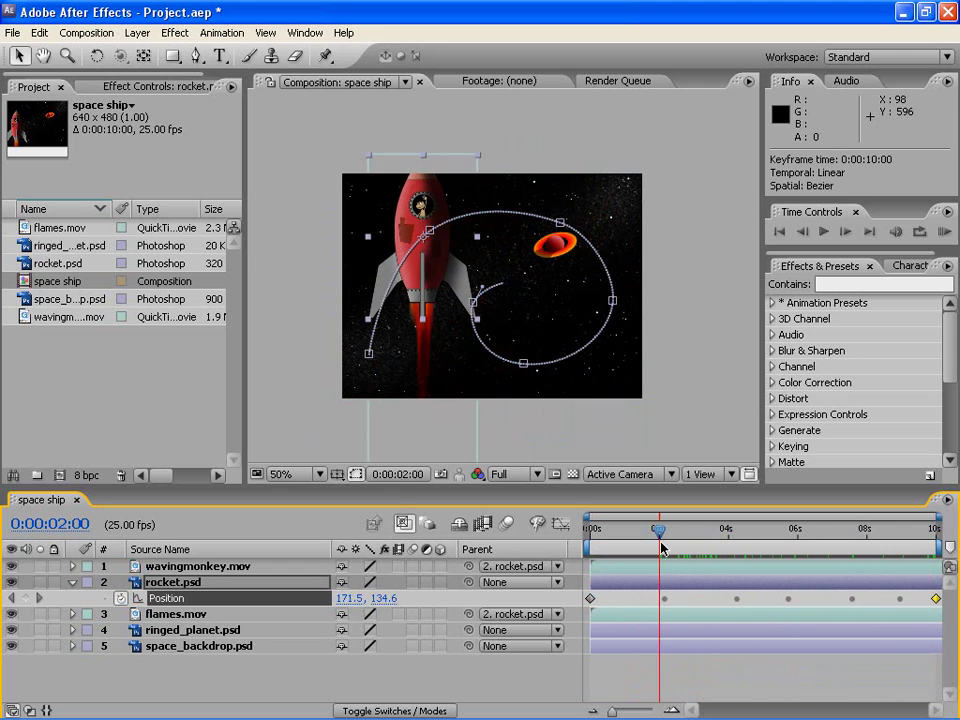
left_click(426, 248)
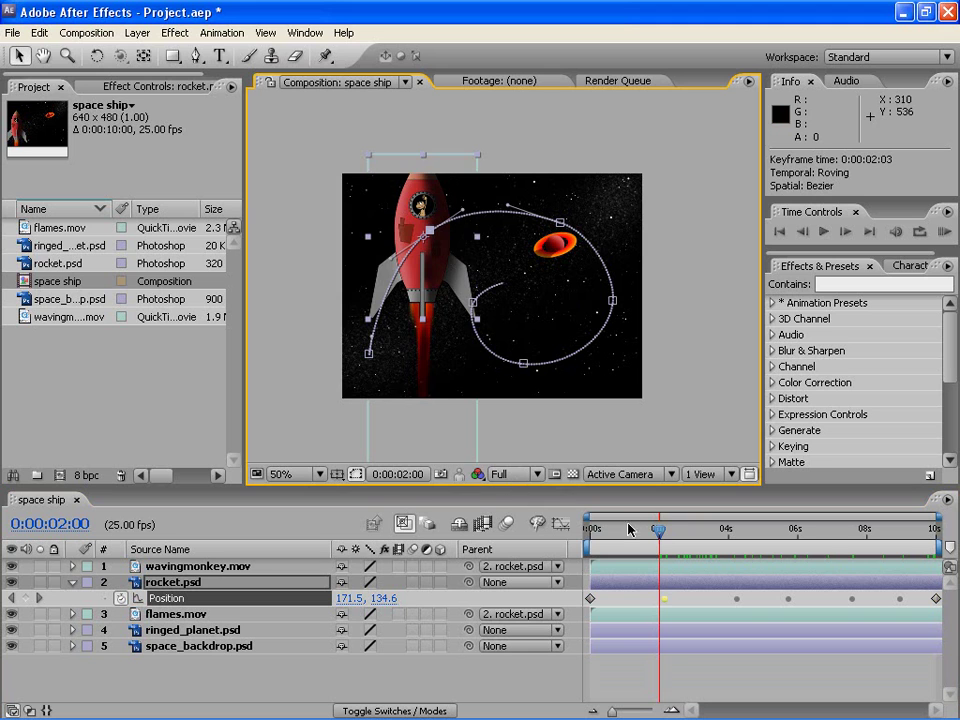
left_click_drag(658, 536, 590, 536)
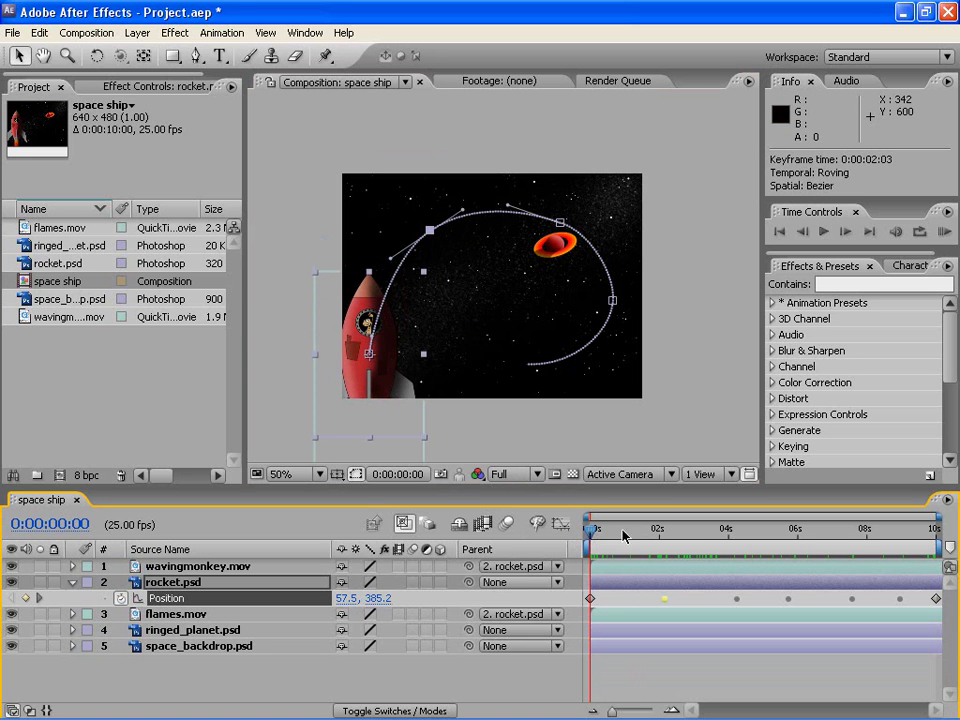
mouse_move(588, 536)
left_mouse_down()
mouse_move(948, 542)
mouse_move(530, 547)
left_mouse_up()
- Set the rocket's Scale to 241% and keyframe it at the start
left_click(200, 582)
key("s")
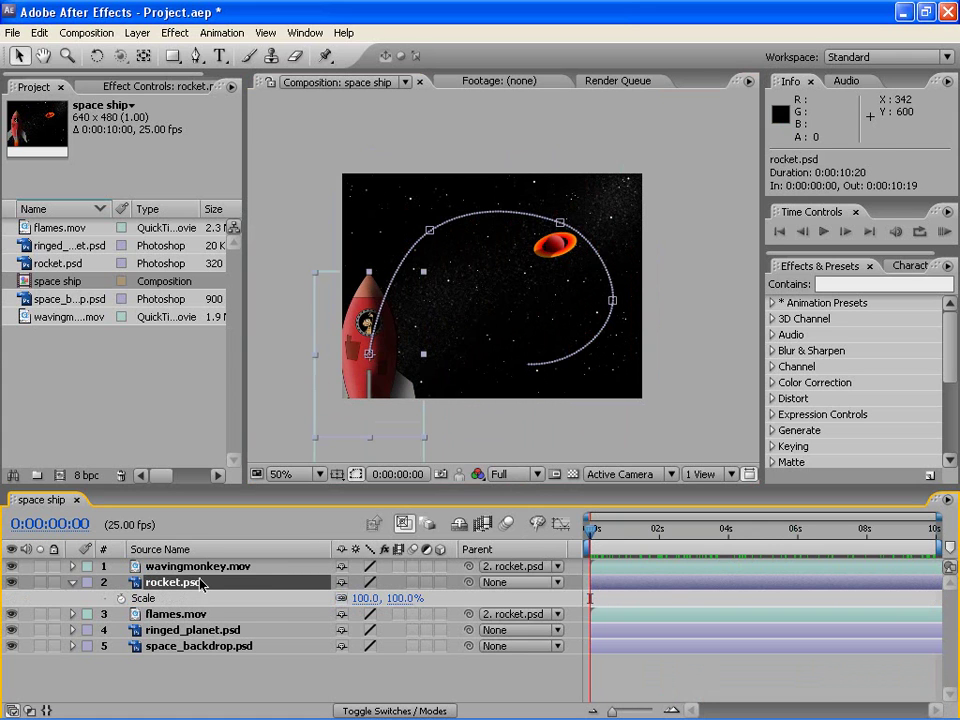
left_click_drag(405, 599, 528, 599)
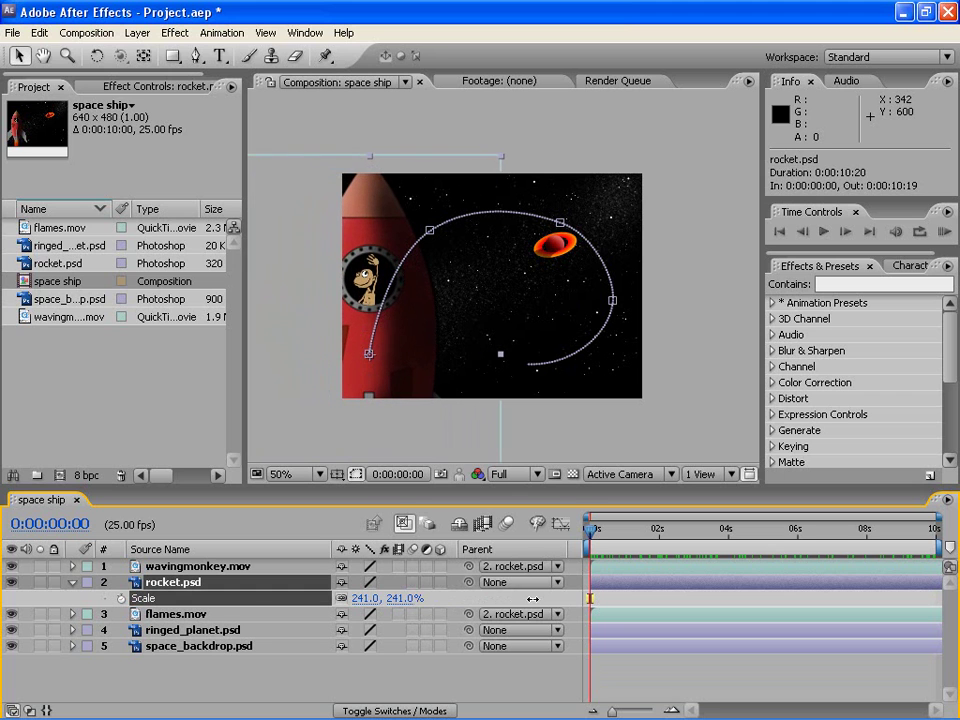
left_click(121, 598)
- Set the rocket's Scale to 44% at the end and scrub to check the shrink
left_click_drag(590, 533, 951, 549)
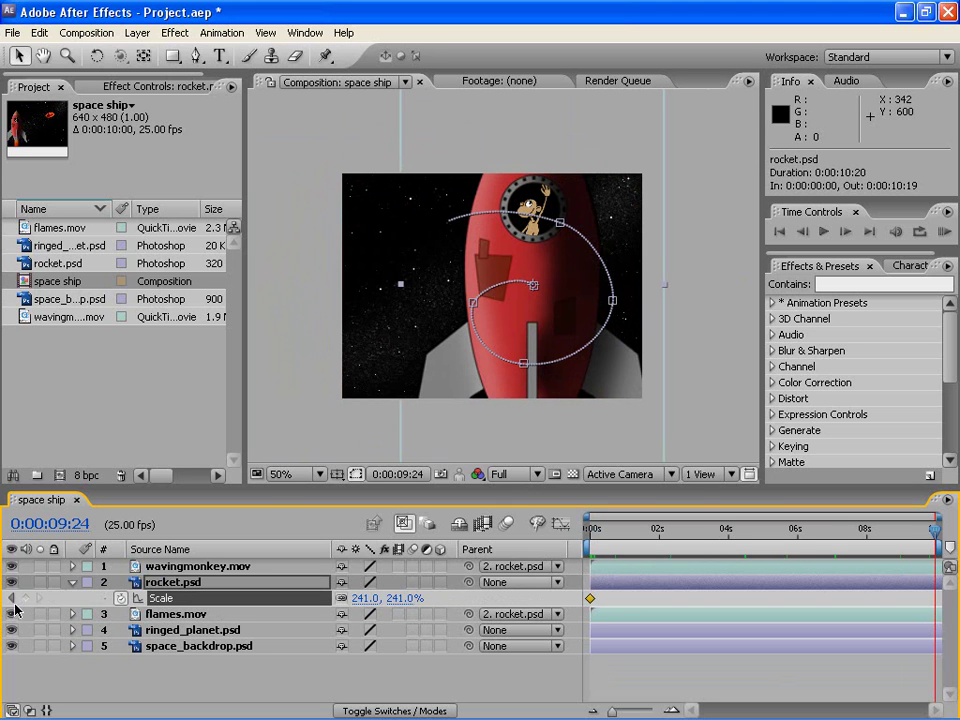
left_click_drag(365, 598, 167, 581)
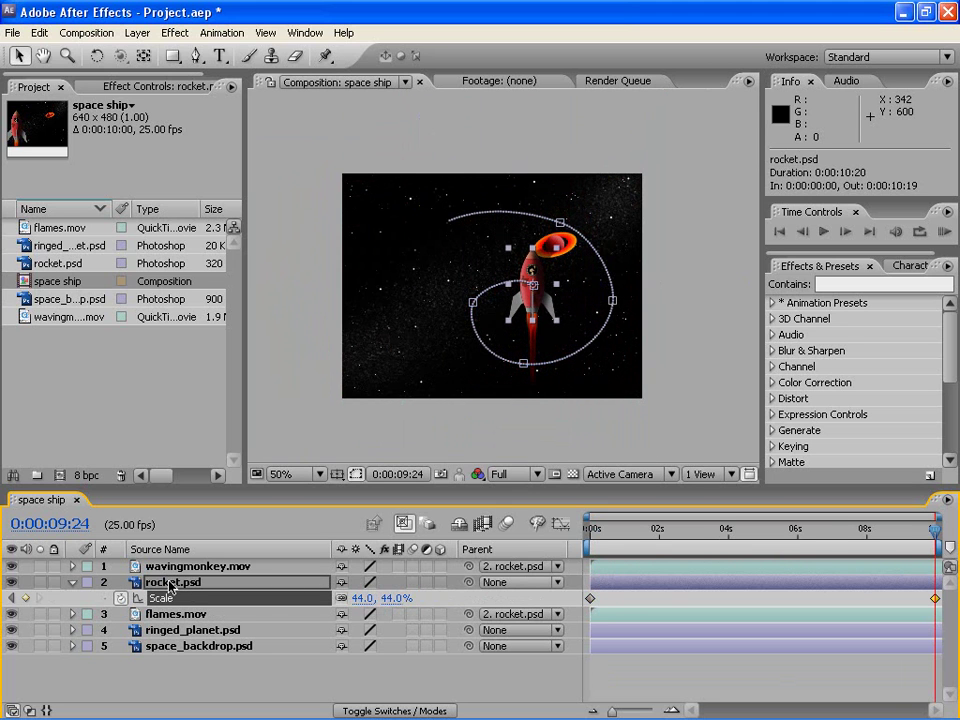
mouse_move(936, 531)
left_mouse_down()
mouse_move(669, 531)
mouse_move(813, 531)
left_mouse_up()
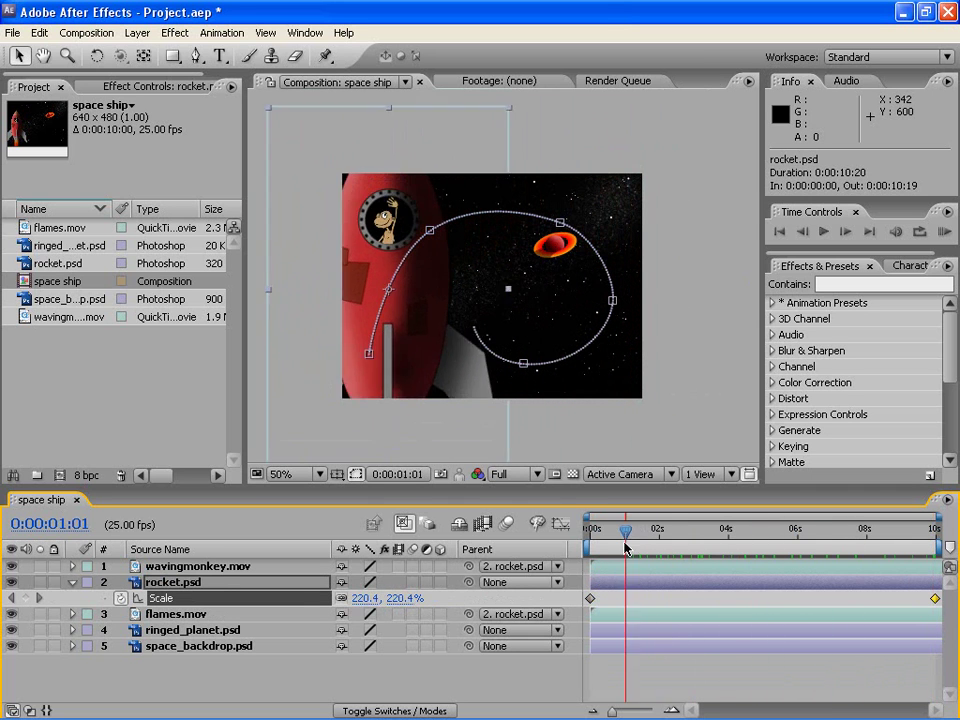
left_click_drag(825, 718, 787, 709)
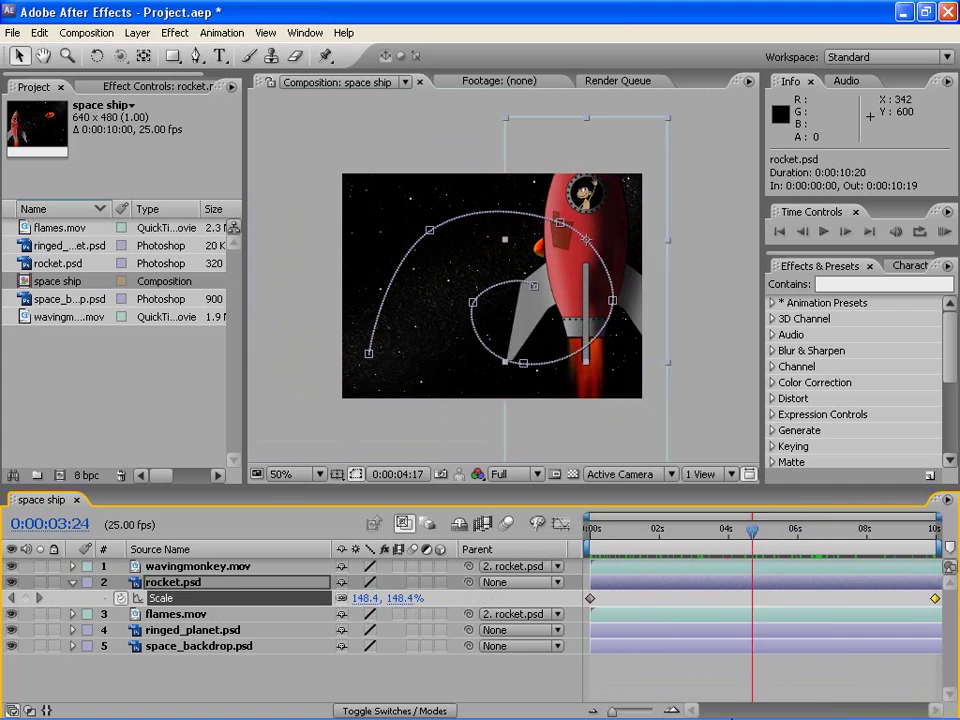
left_click_drag(716, 545, 587, 540)
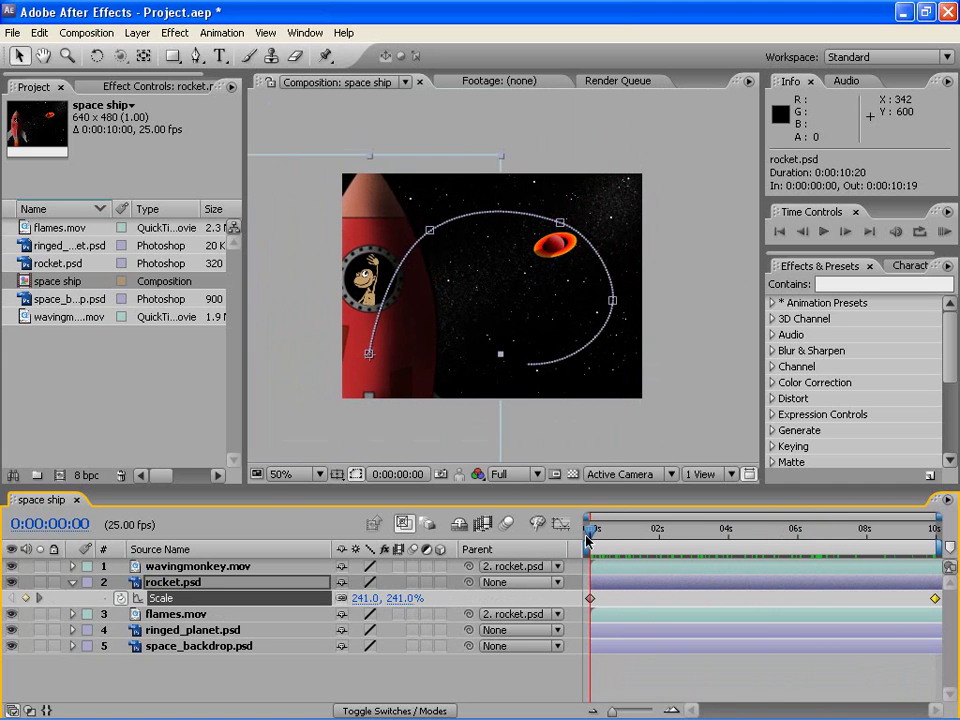
left_click(606, 588)
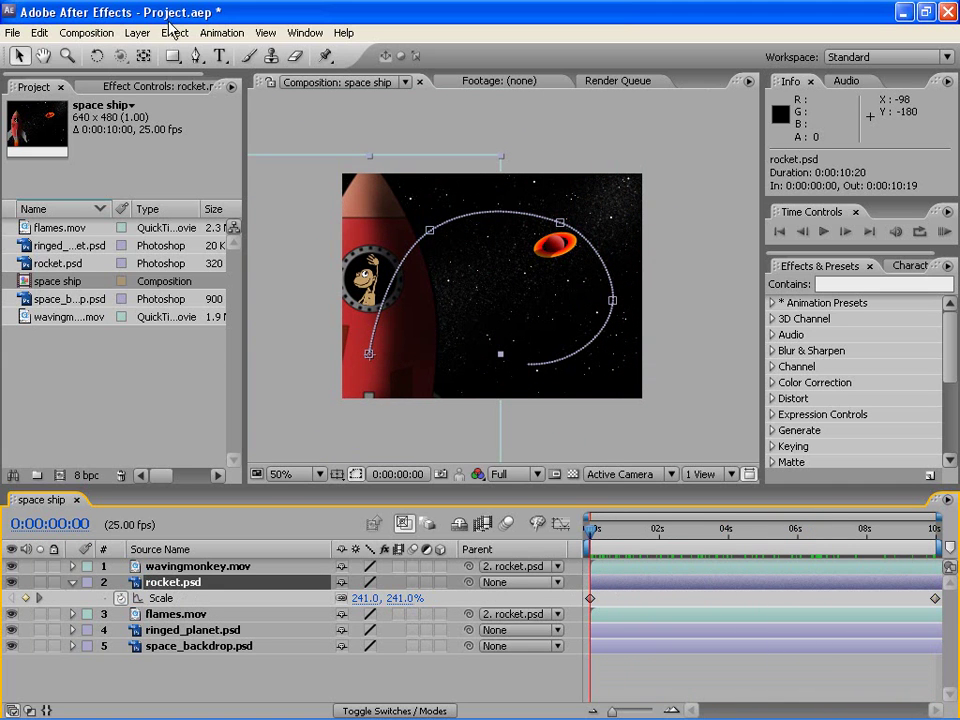
left_click(137, 32)
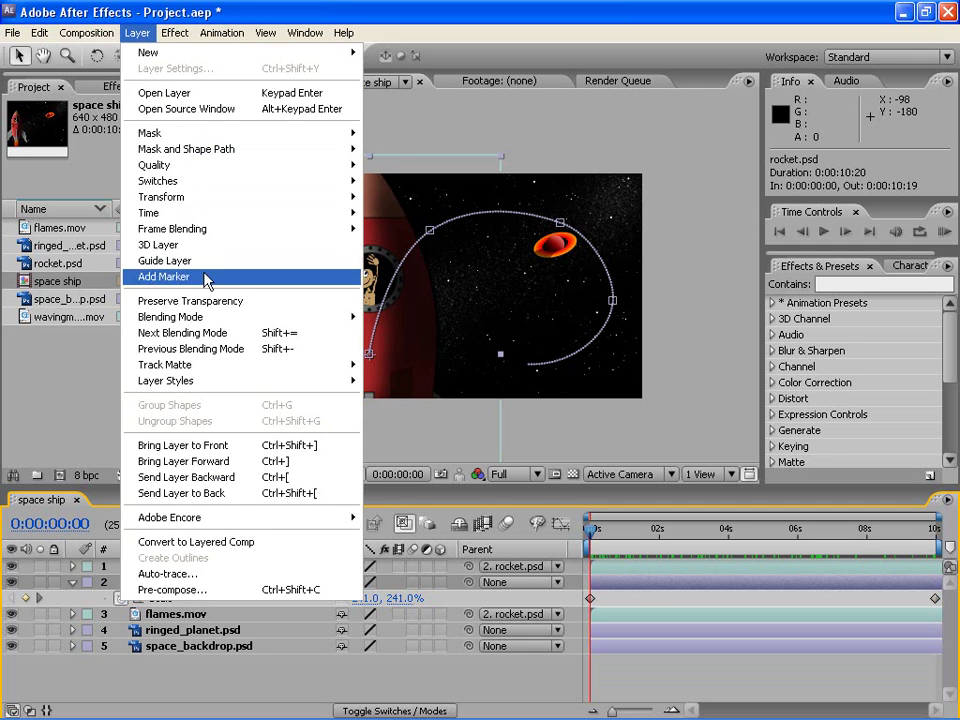
- Set the rocket's Auto-Orient to Orient Along Path and preview it turning
mouse_move(220, 199)
left_click(454, 383)
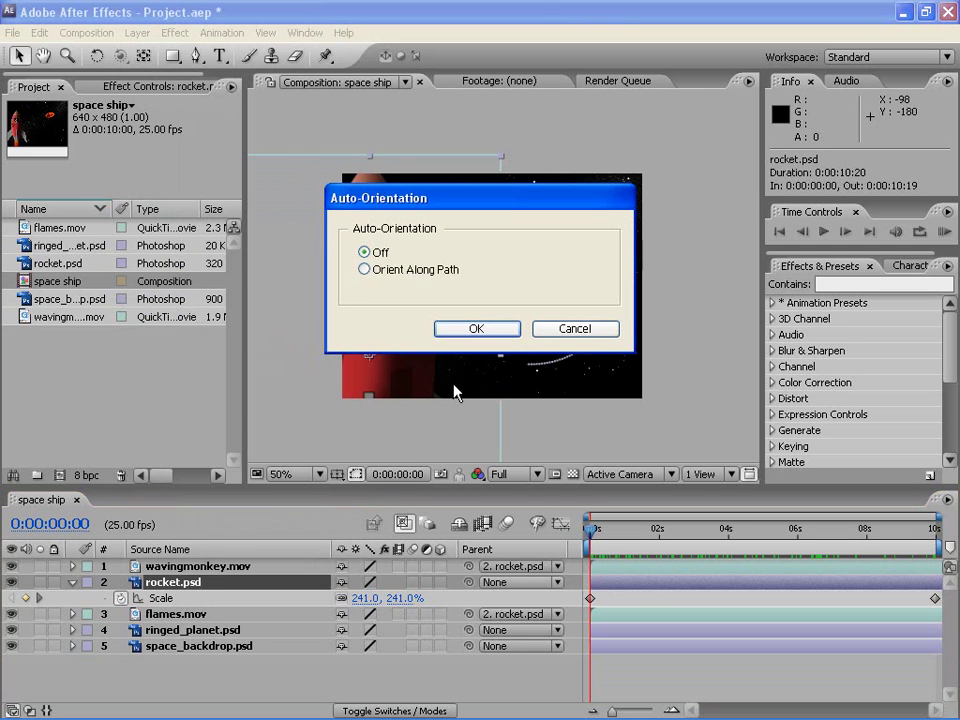
left_click(484, 339)
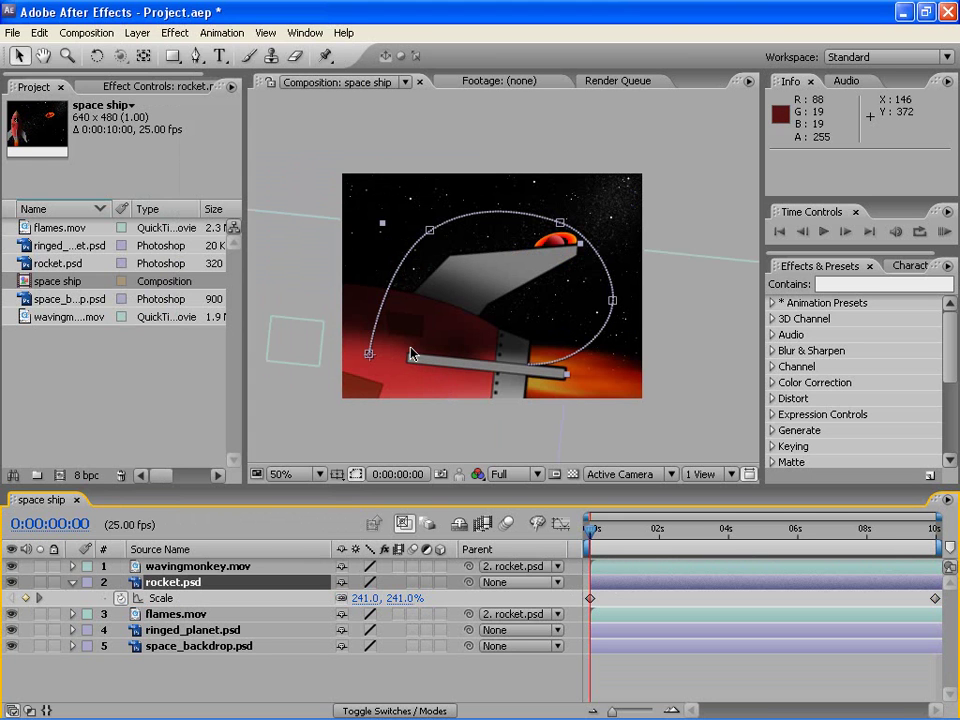
mouse_move(588, 535)
left_mouse_down()
mouse_move(943, 547)
mouse_move(568, 540)
left_mouse_up()
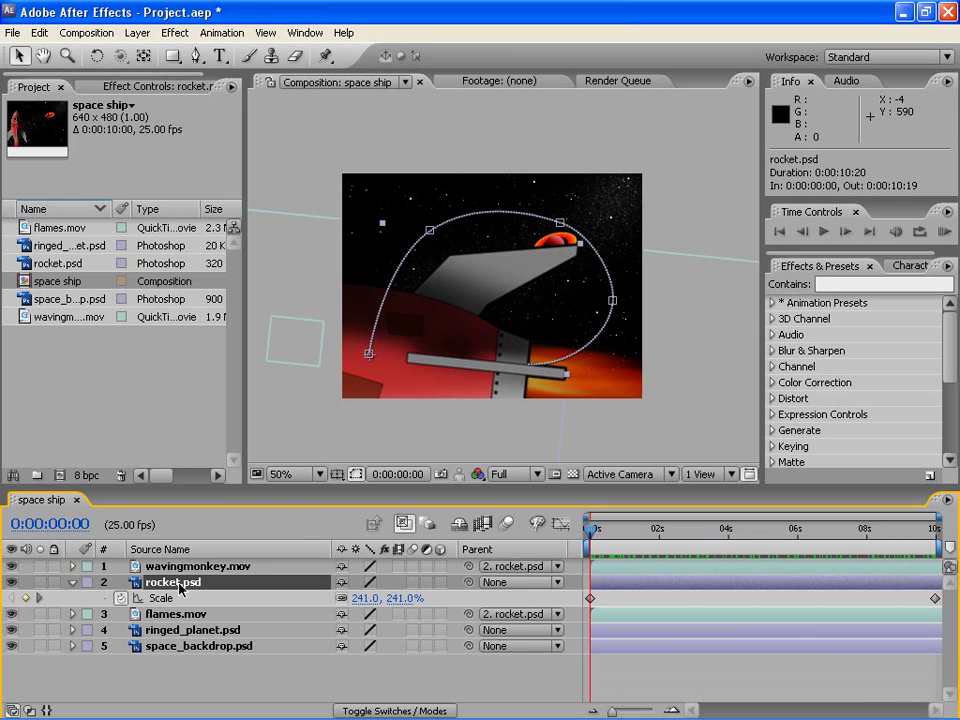
- Rotate the rocket to a fixed, unanimated 100.9° so its nose points along the path
key("r")
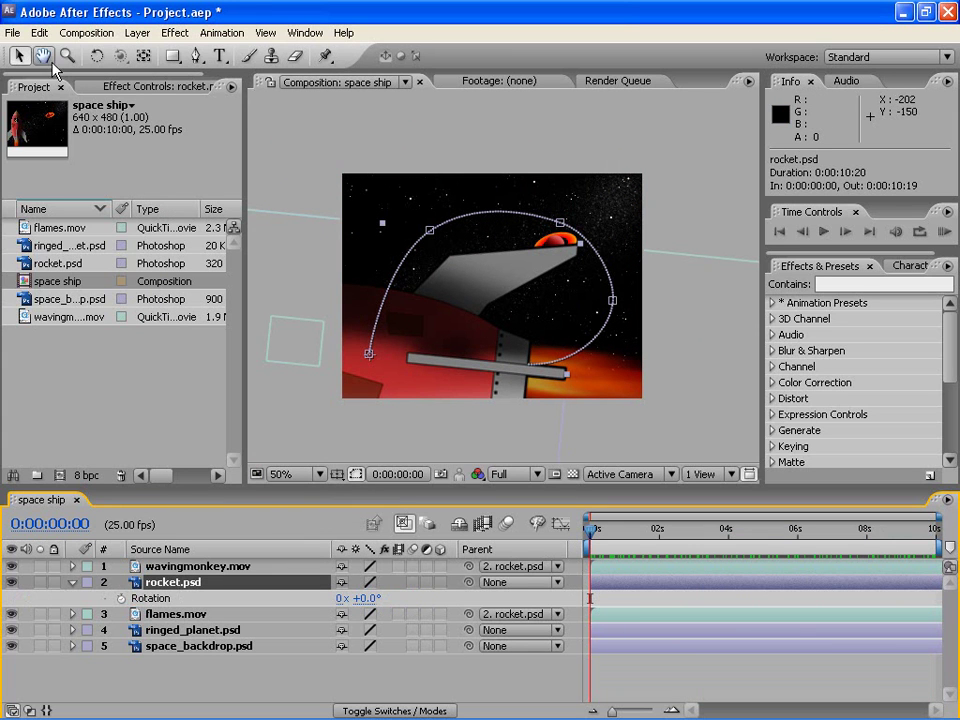
left_click(104, 56)
left_click_drag(400, 396, 361, 393)
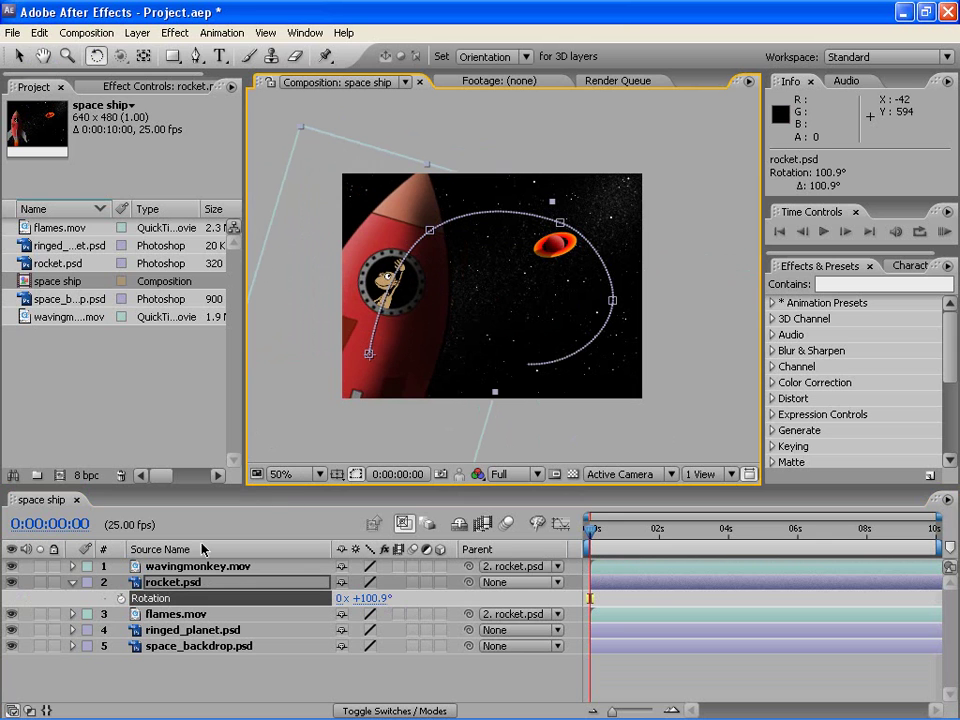
left_click(121, 598)
left_click_drag(594, 533, 943, 522)
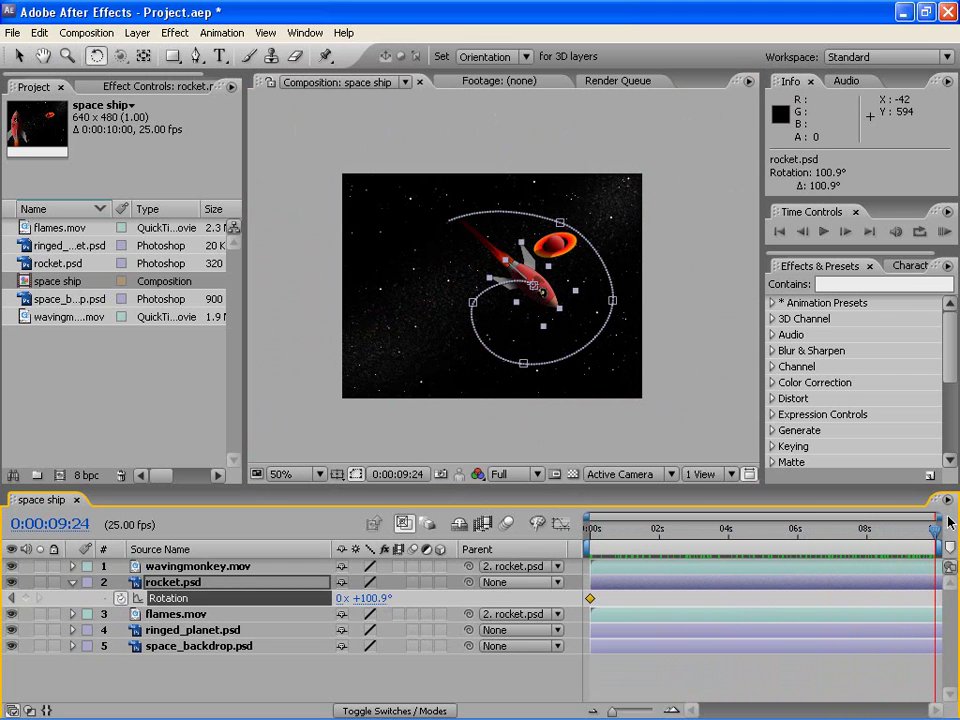
mouse_move(945, 522)
left_mouse_down()
mouse_move(701, 513)
mouse_move(585, 528)
left_mouse_up()
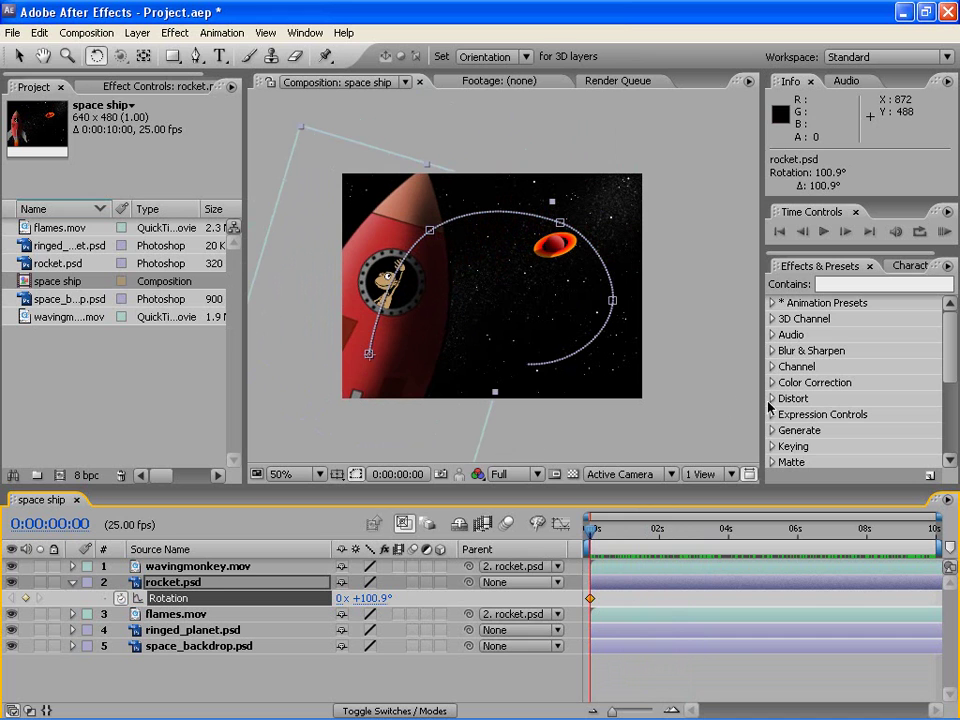
left_click(120, 598)
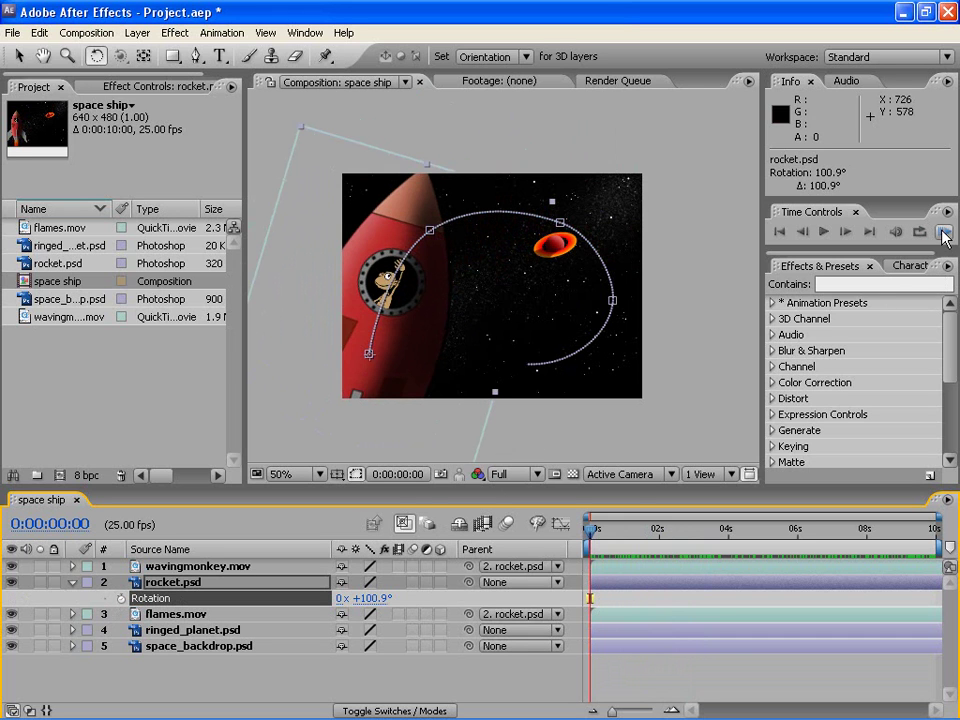
- Play a preview of the full animation, then go to its end
left_click(943, 234)
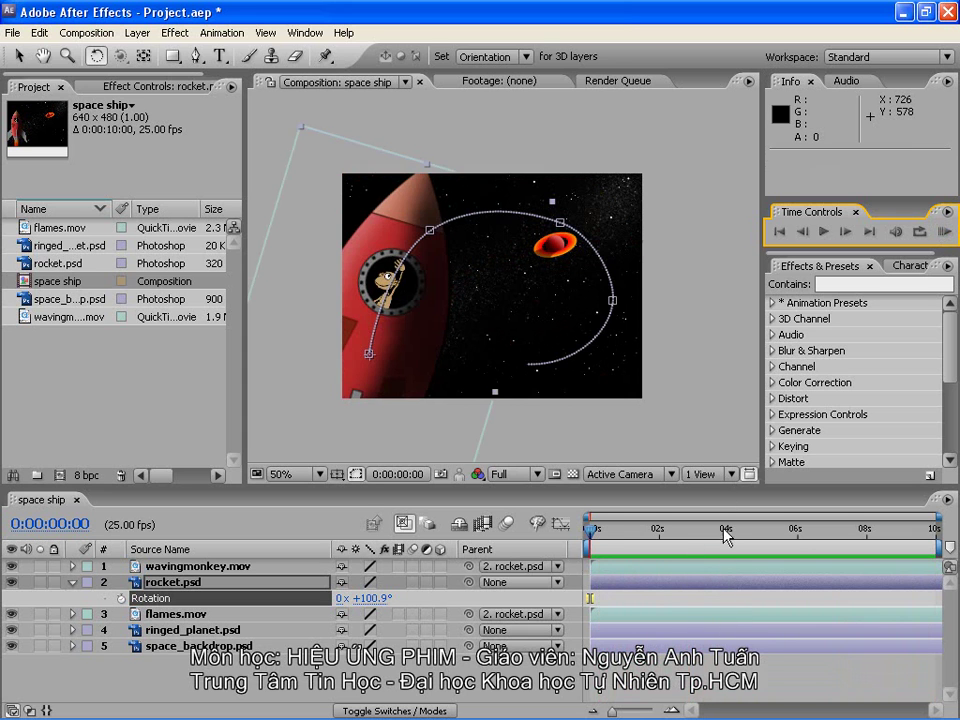
left_click(835, 536)
left_click_drag(841, 541, 929, 524)
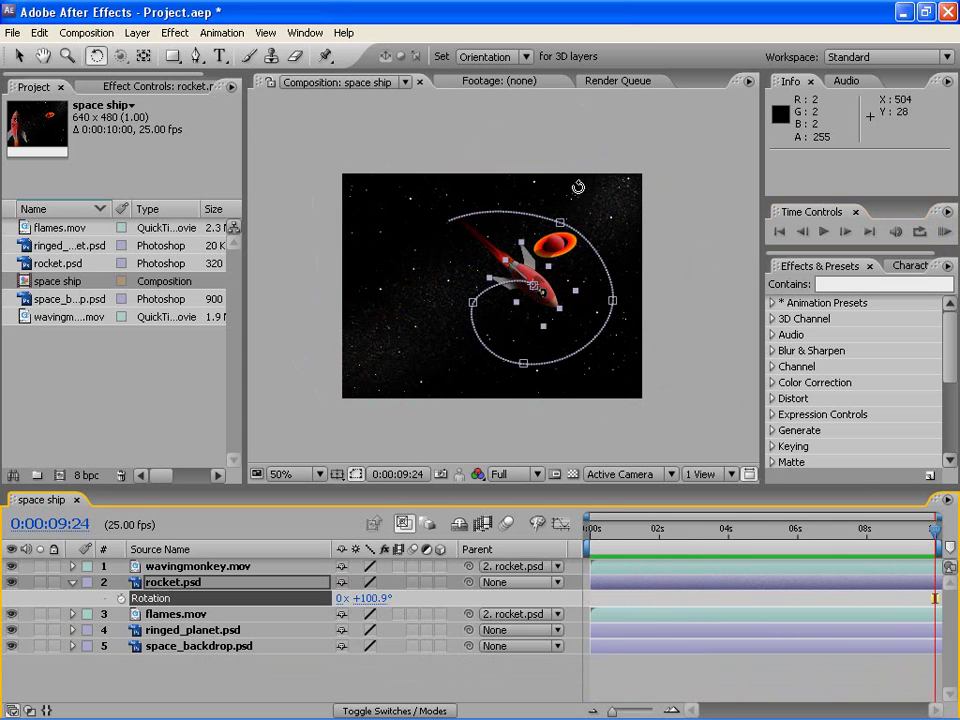
- Drag ringed_planet down to about 463.0, 284.6 over the rocket
left_click(20, 57)
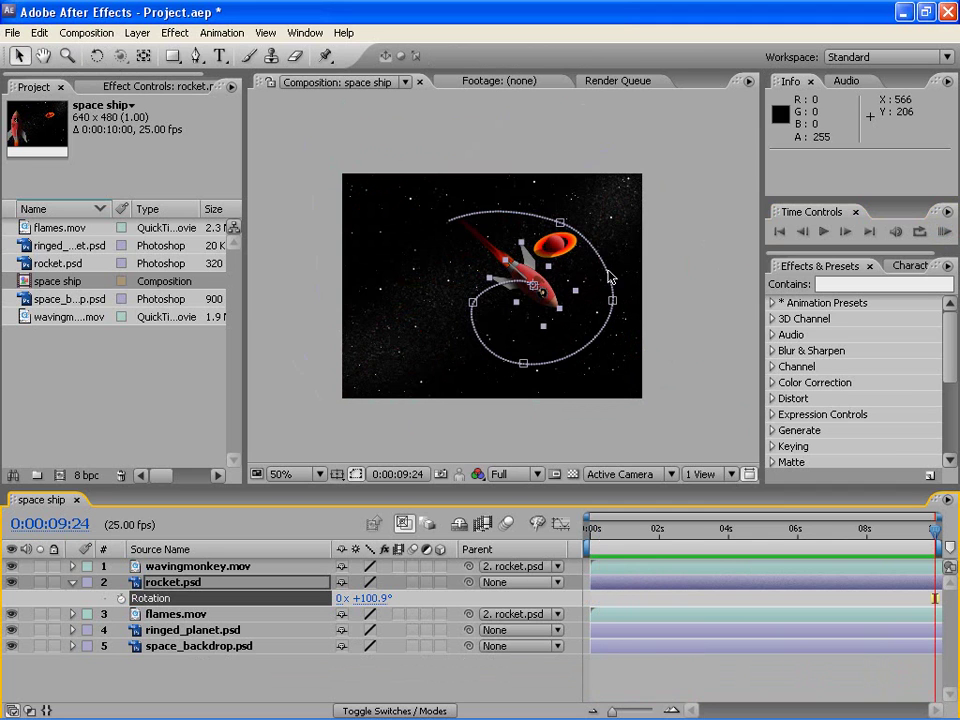
left_click(577, 243)
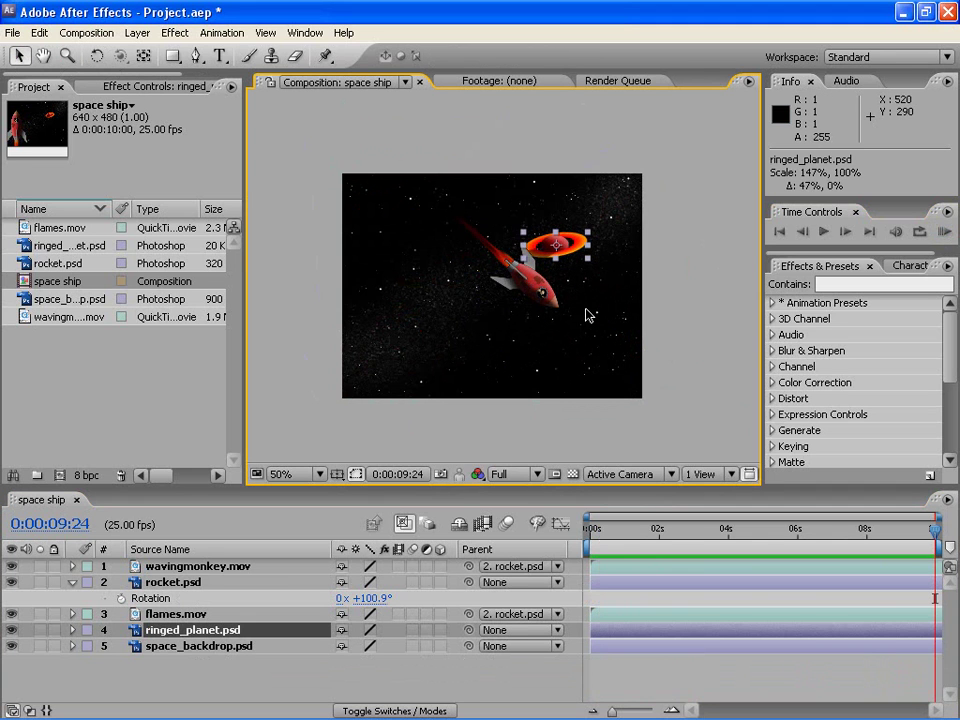
left_click_drag(566, 243, 569, 304)
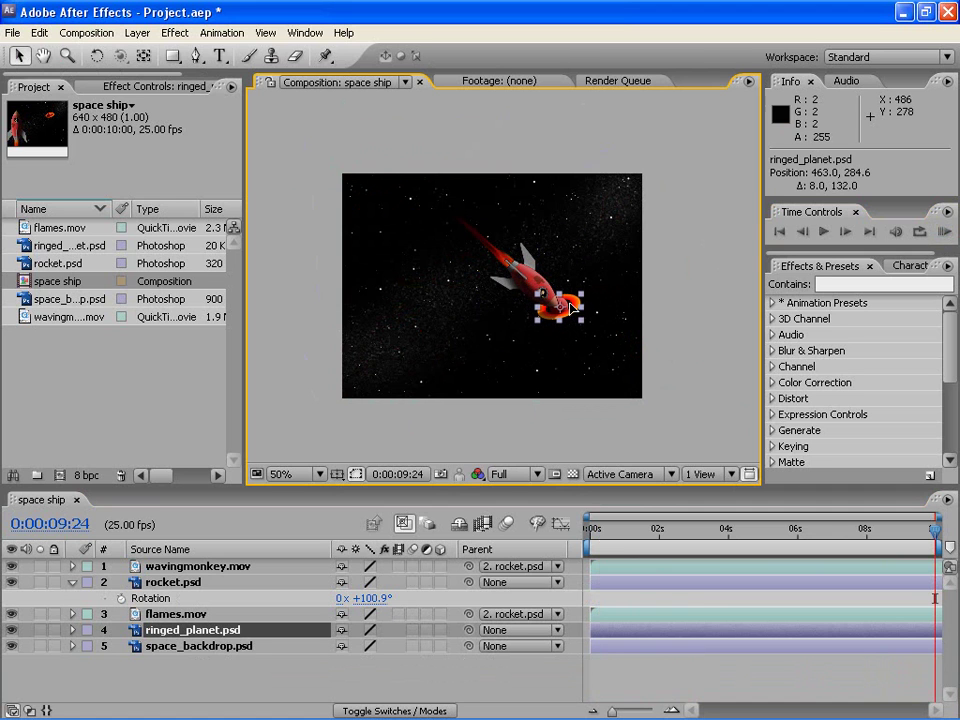
- Scale the rocket down to 23% at the end of the animation
left_click(171, 583)
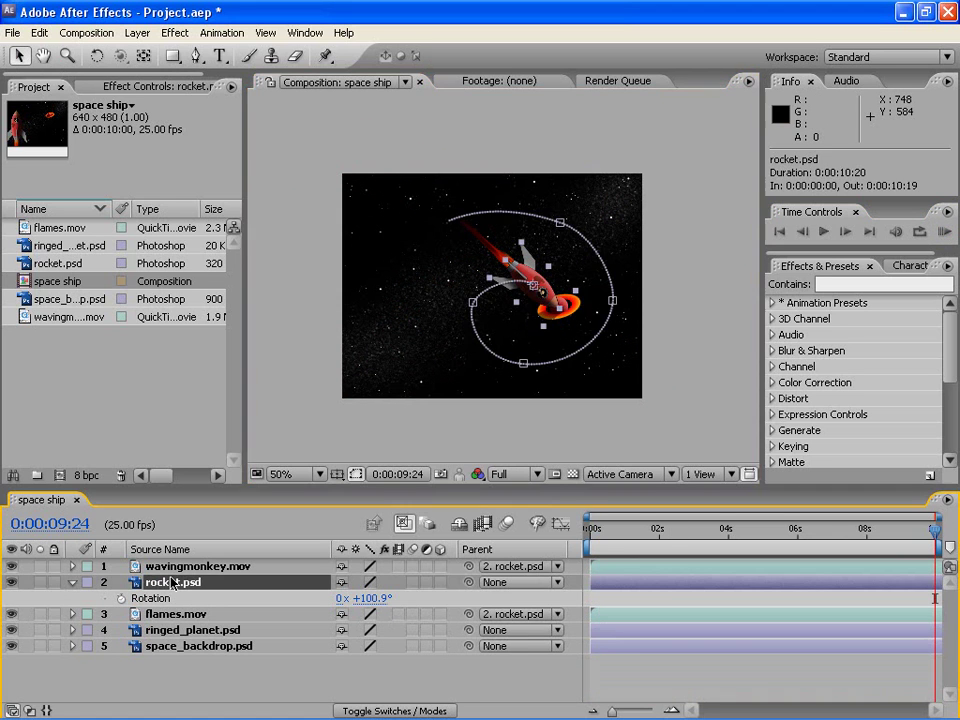
key("s")
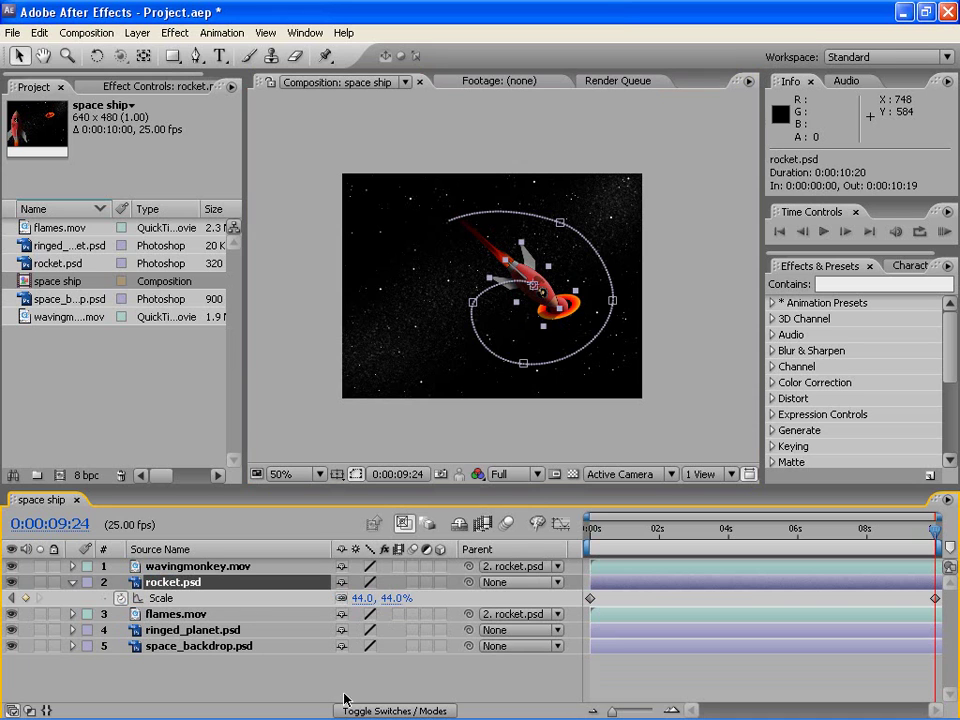
left_click_drag(380, 600, 366, 604)
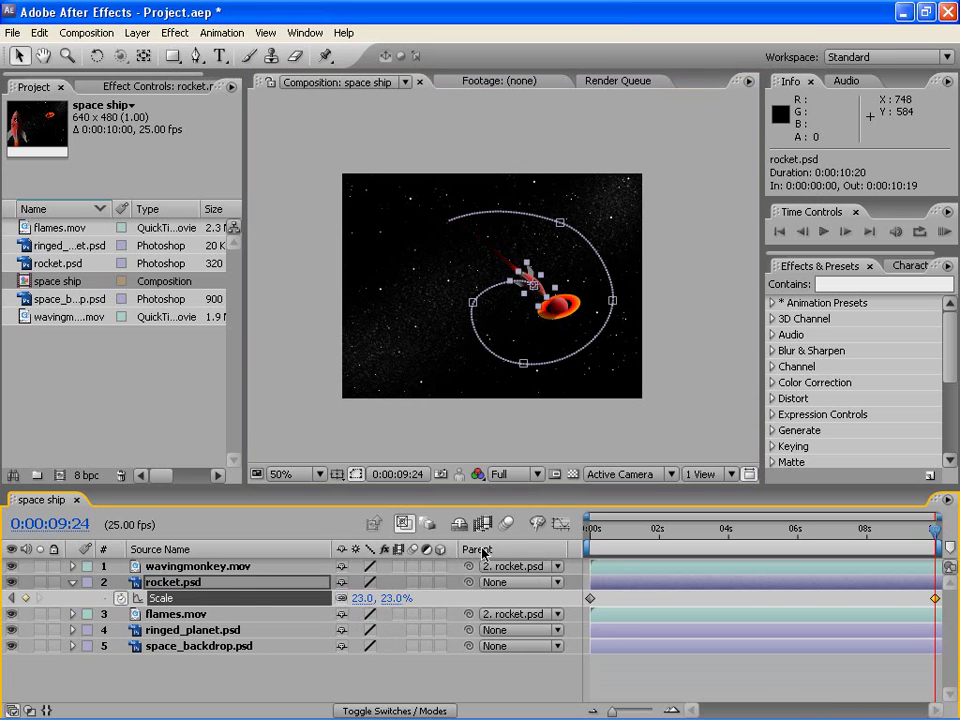
- Move the ringed planet up and left, then RAM-preview the animation from frame 0
left_click(561, 317)
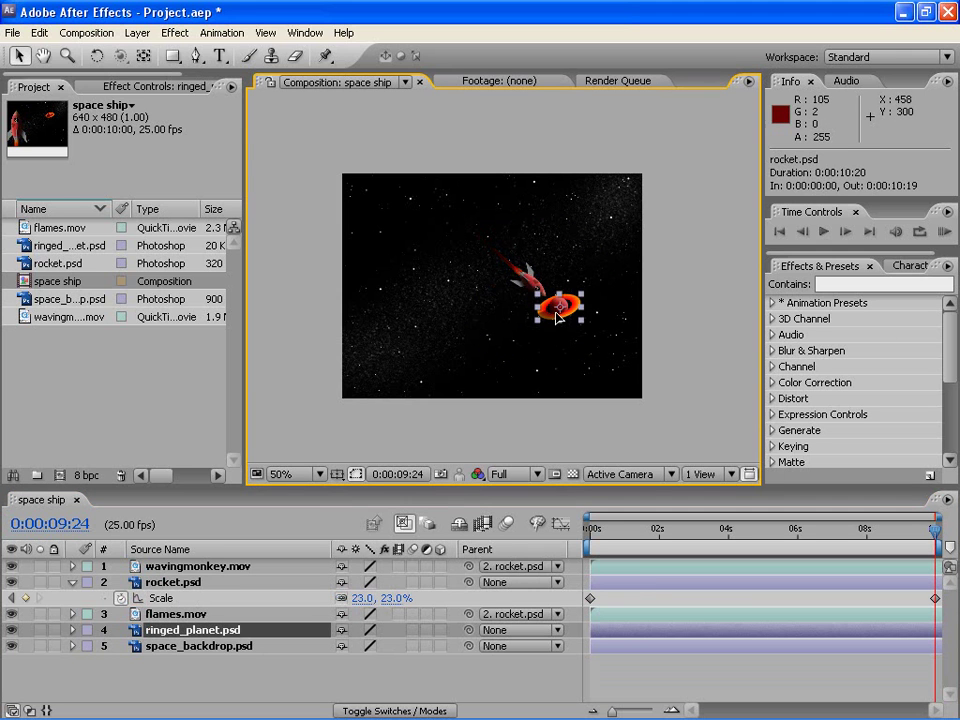
left_click_drag(561, 317, 540, 305)
mouse_move(934, 530)
left_mouse_down()
mouse_move(557, 555)
mouse_move(572, 546)
left_mouse_up()
left_click(943, 233)
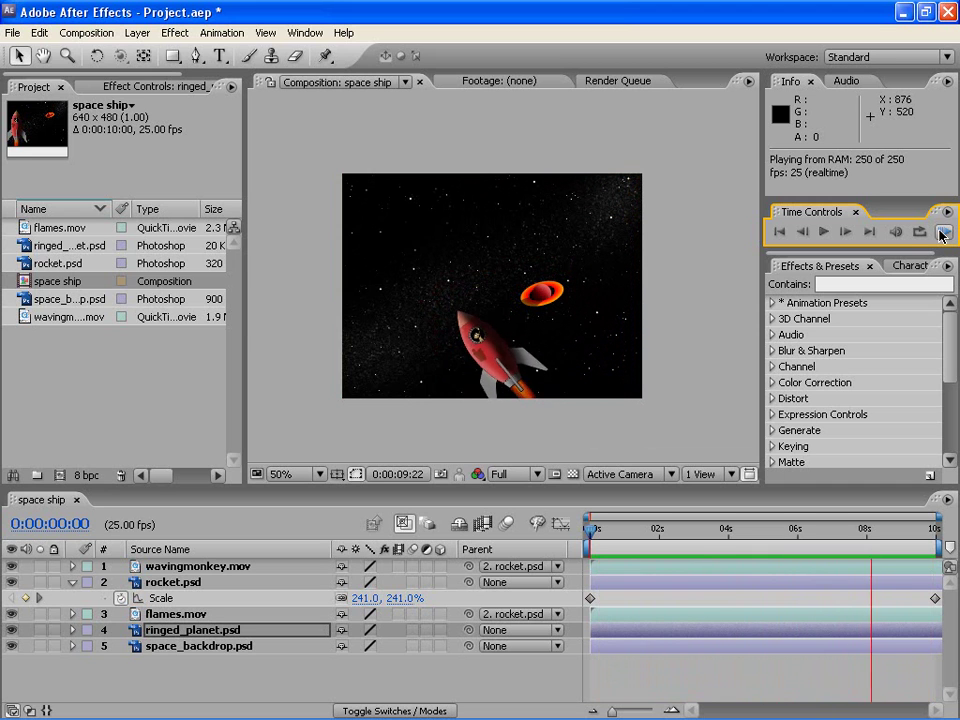
- Stop the preview and switch on motion blur for the composition and the flames layer
left_click(652, 537)
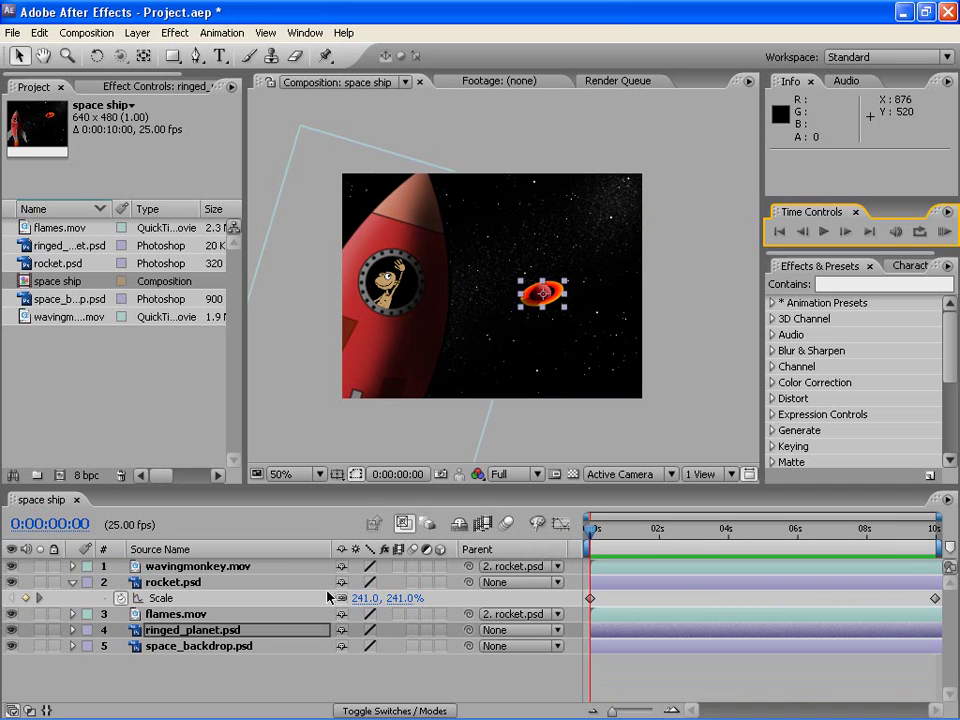
left_click(72, 582)
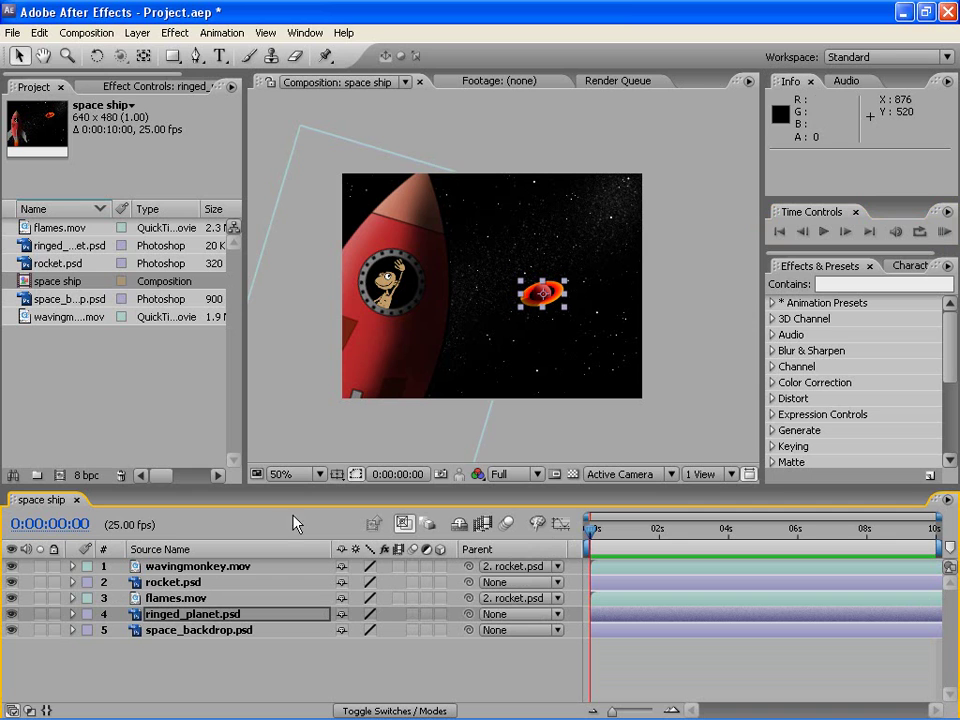
left_click(507, 524)
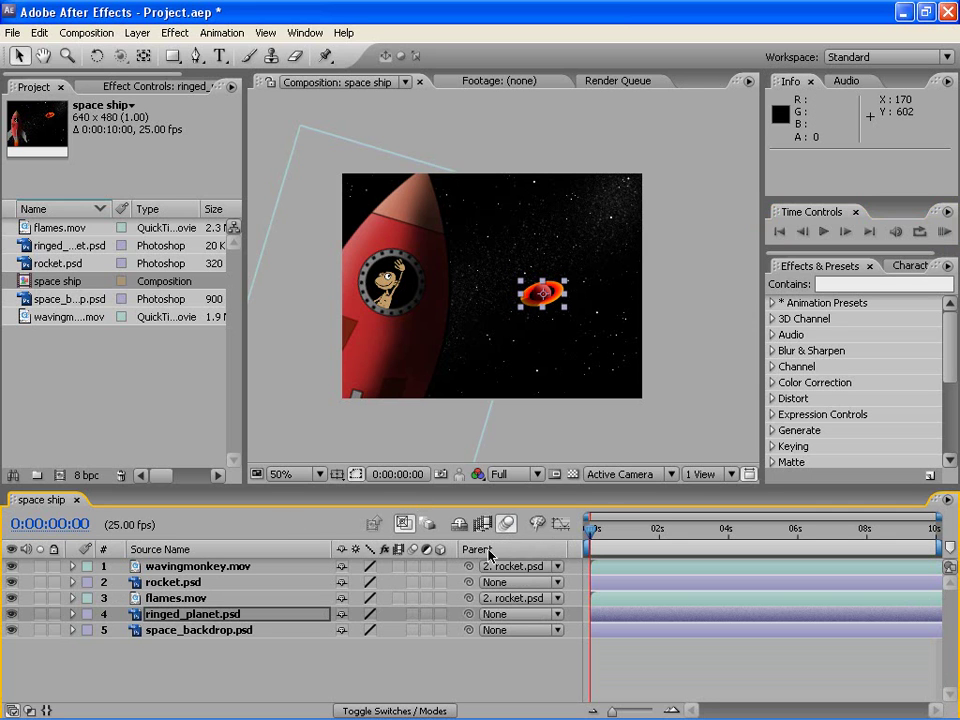
left_click(413, 598)
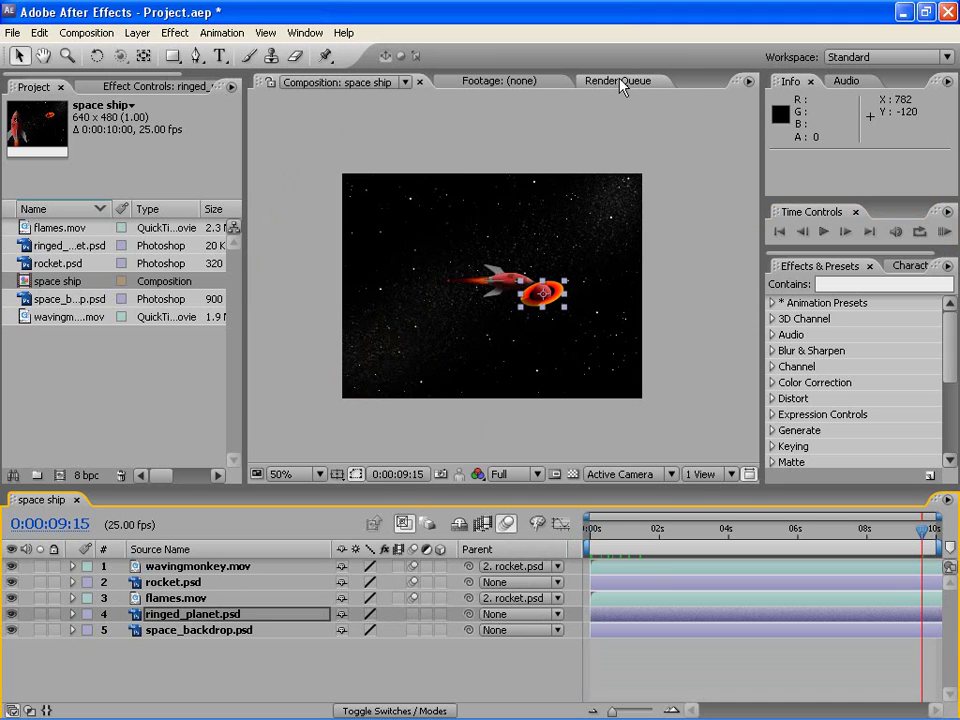
- Add the space ship comp to the Render Queue with QuickTime Movie as the output format
left_click(621, 86)
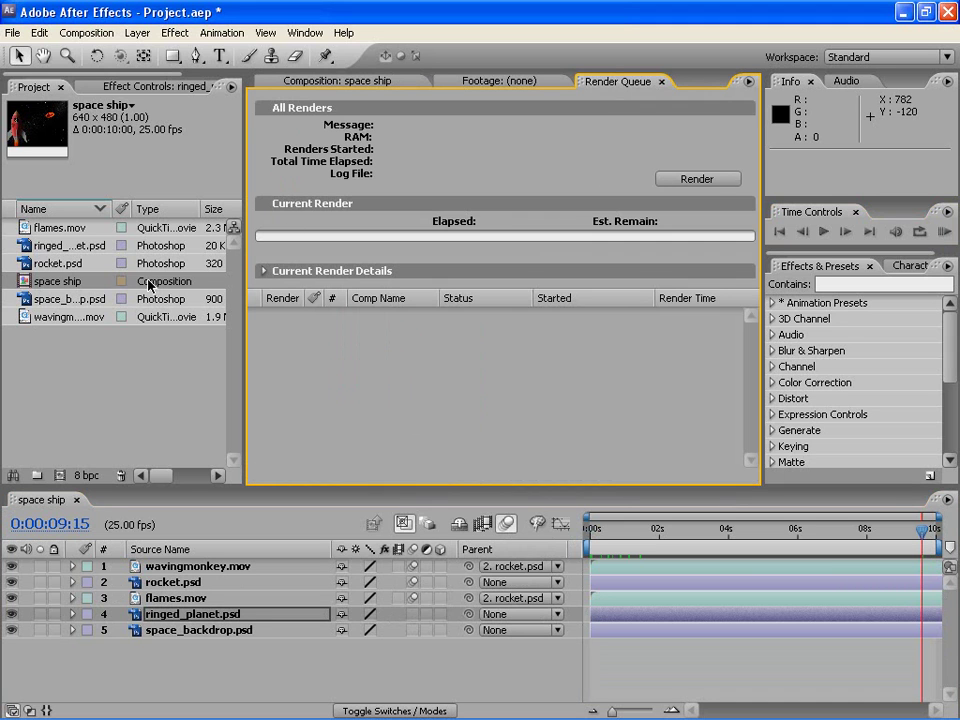
left_click(29, 286)
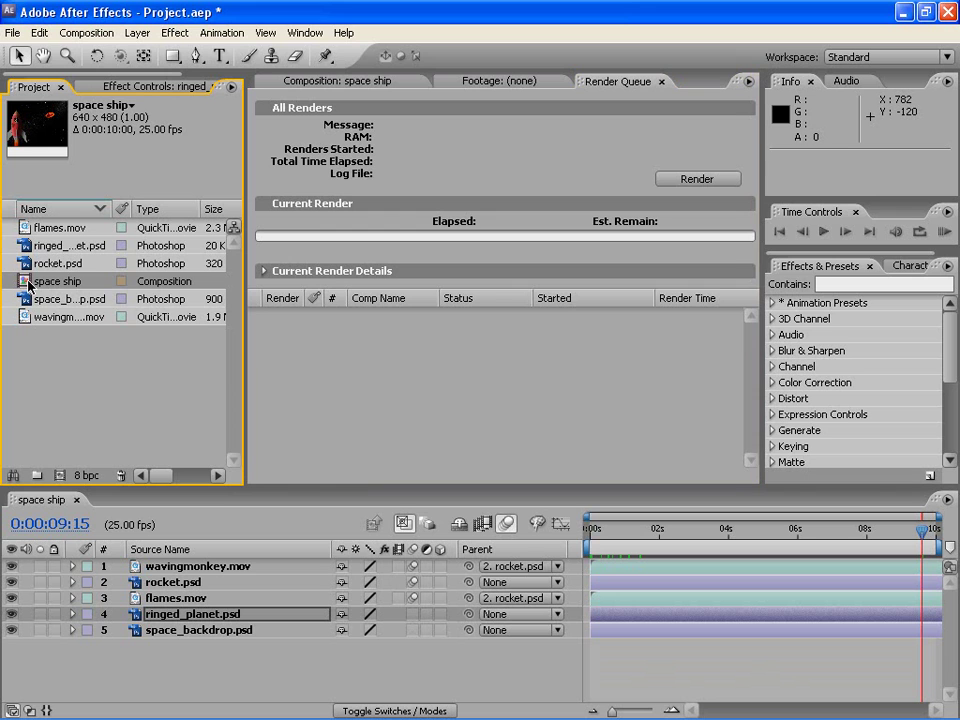
left_click_drag(29, 286, 338, 372)
left_click(394, 364)
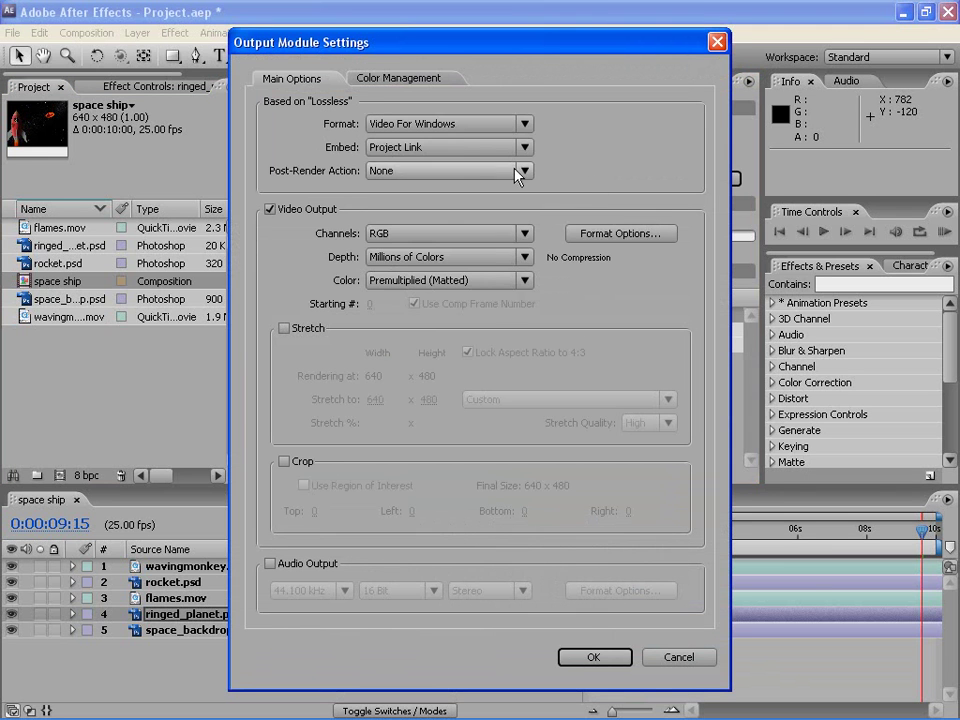
left_click(520, 124)
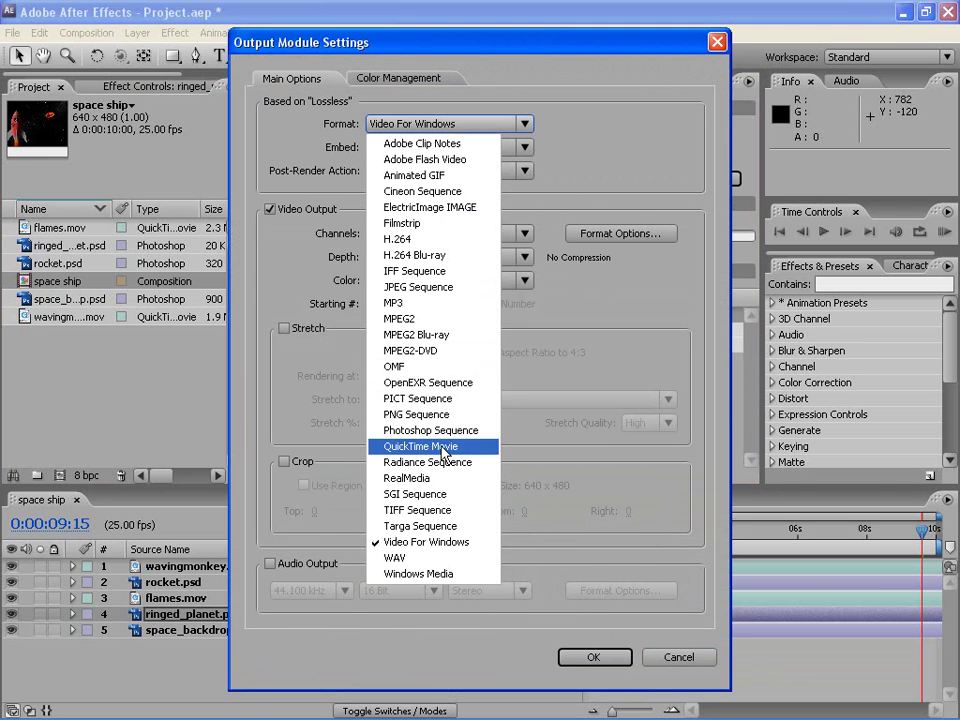
left_click(443, 452)
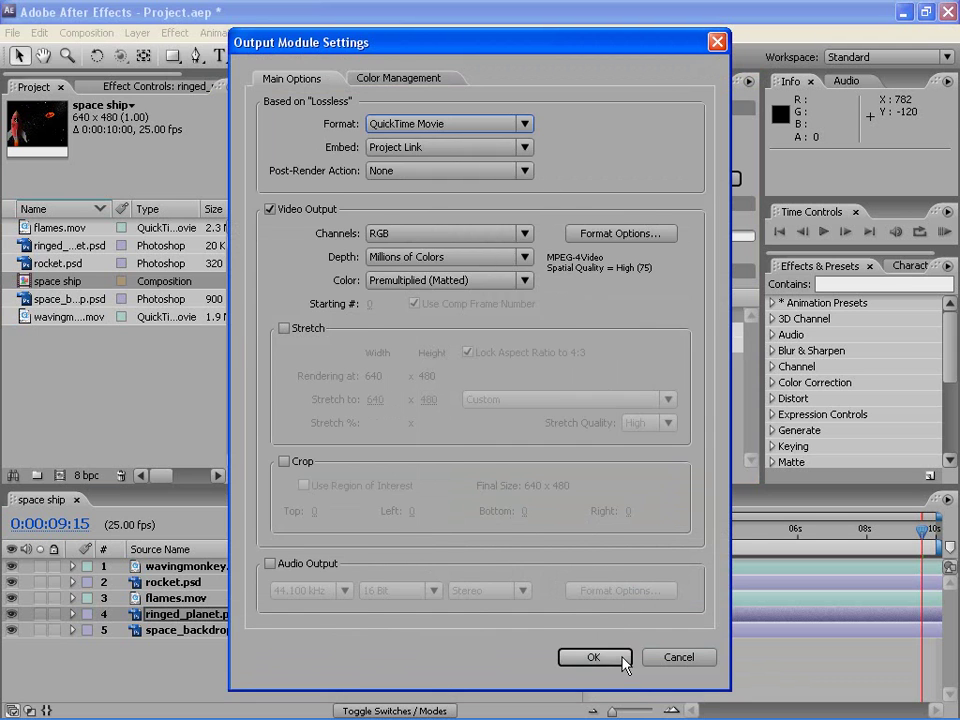
left_click(622, 661)
- Set the output to spaceship.mov in the 1-2D space ship folder and start the render
left_click(675, 346)
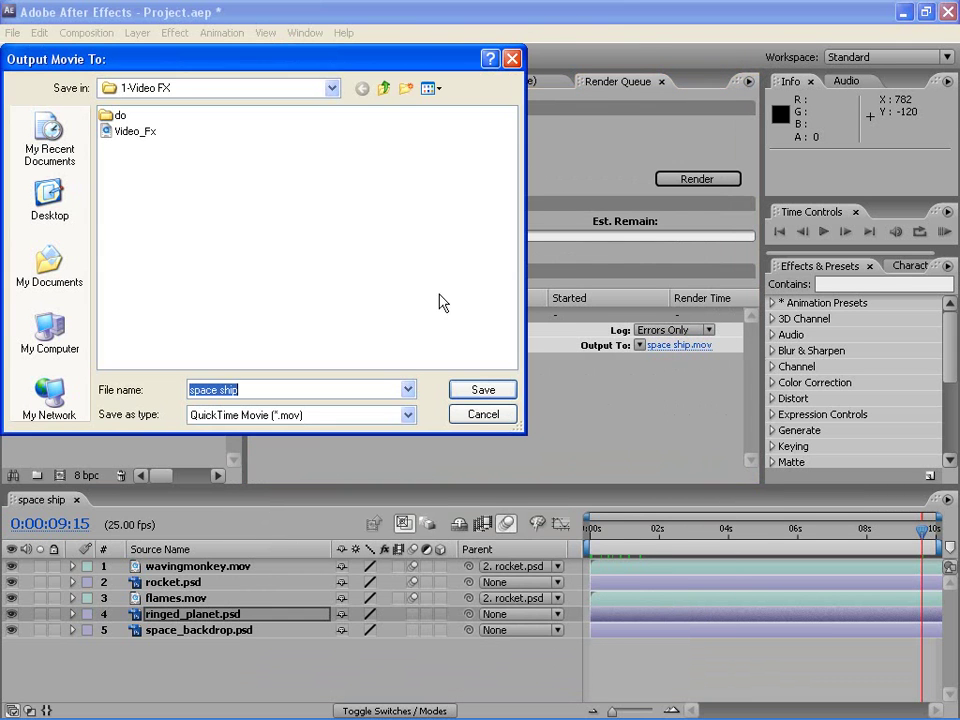
left_click(381, 90)
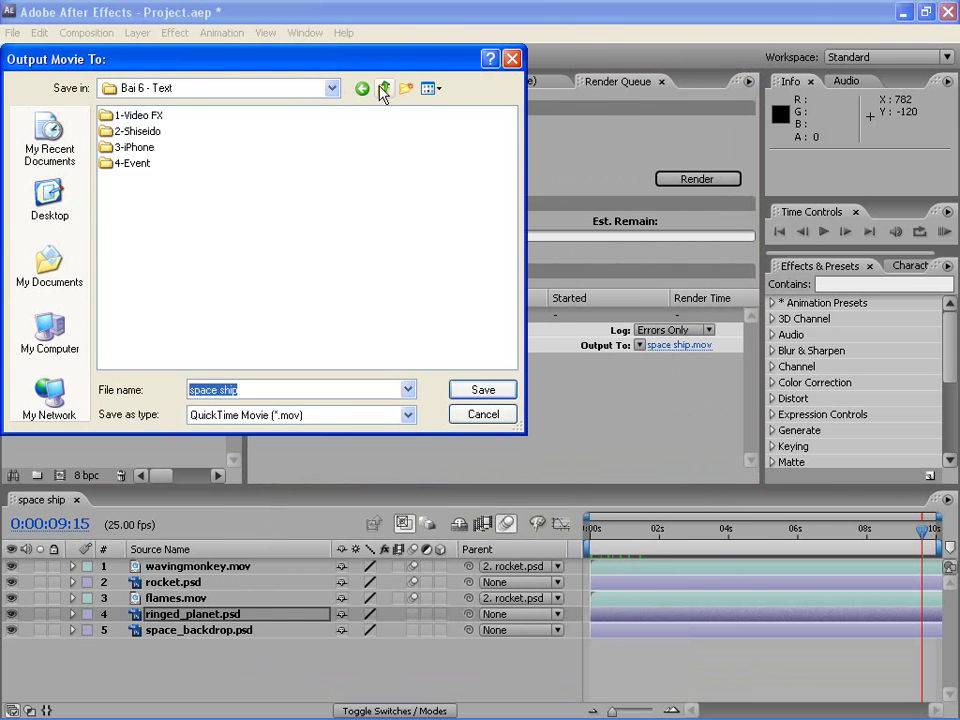
left_click(381, 90)
left_click(152, 148)
double_click(152, 148)
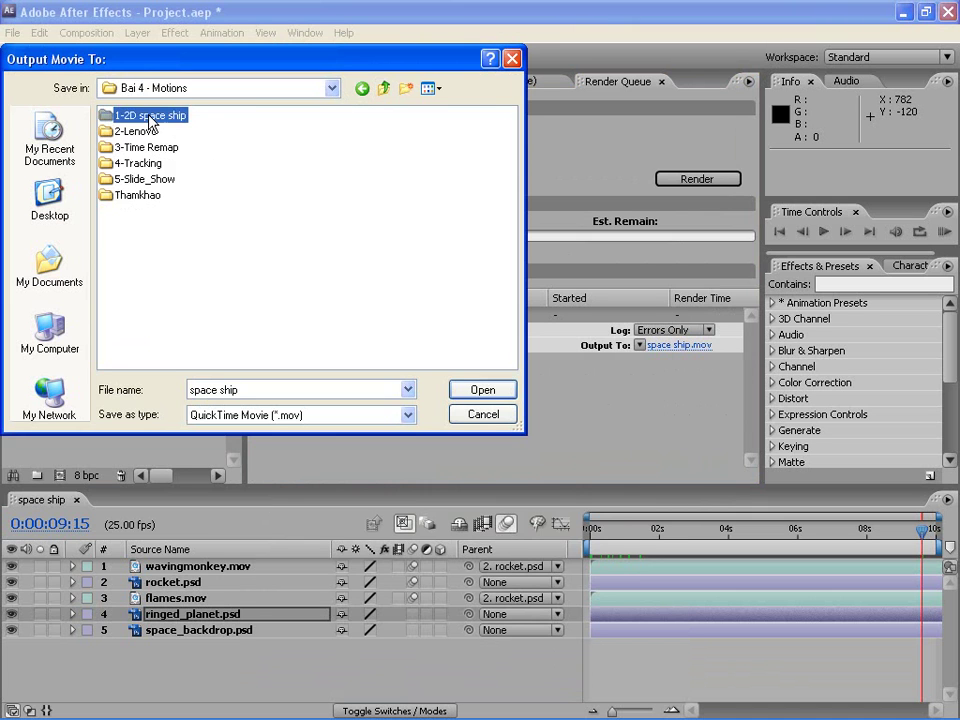
double_click(140, 115)
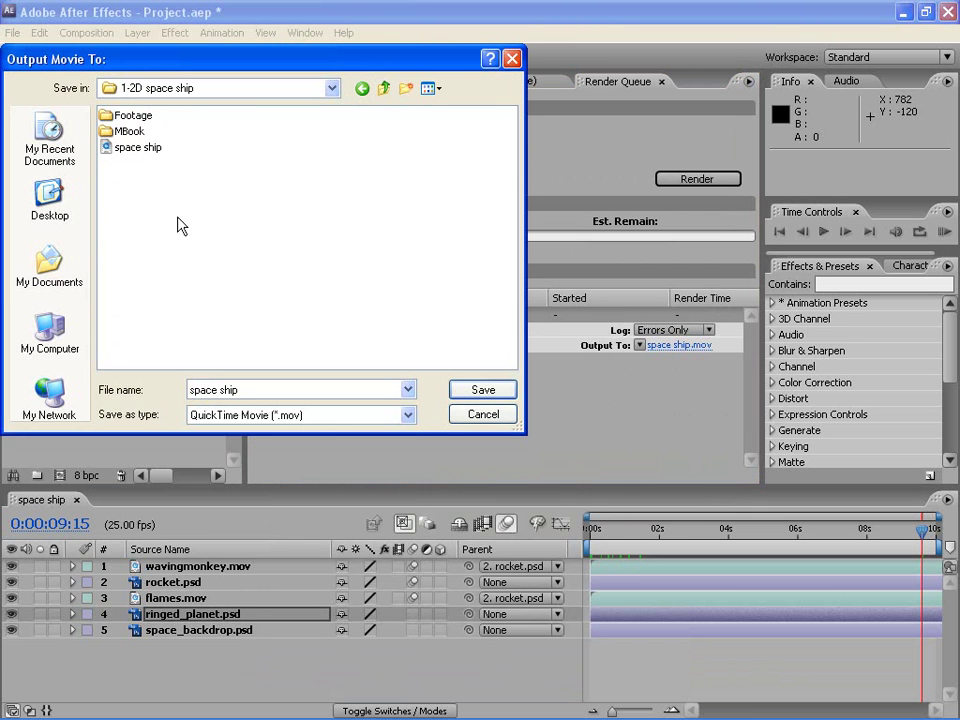
left_click(222, 390)
left_click(217, 389)
key("BackSpace")
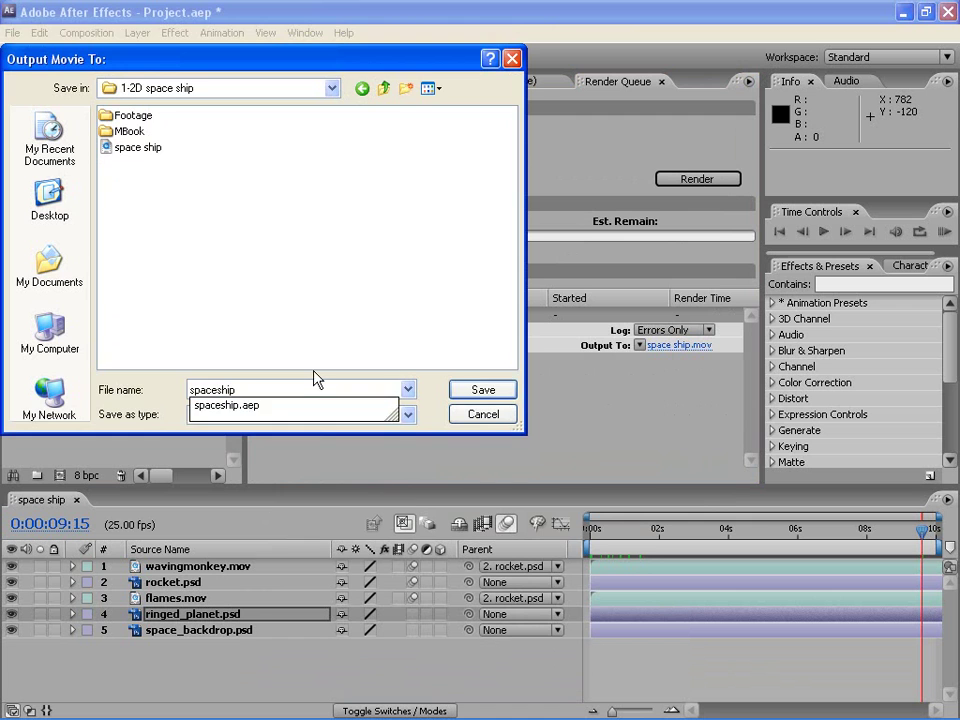
left_click(480, 392)
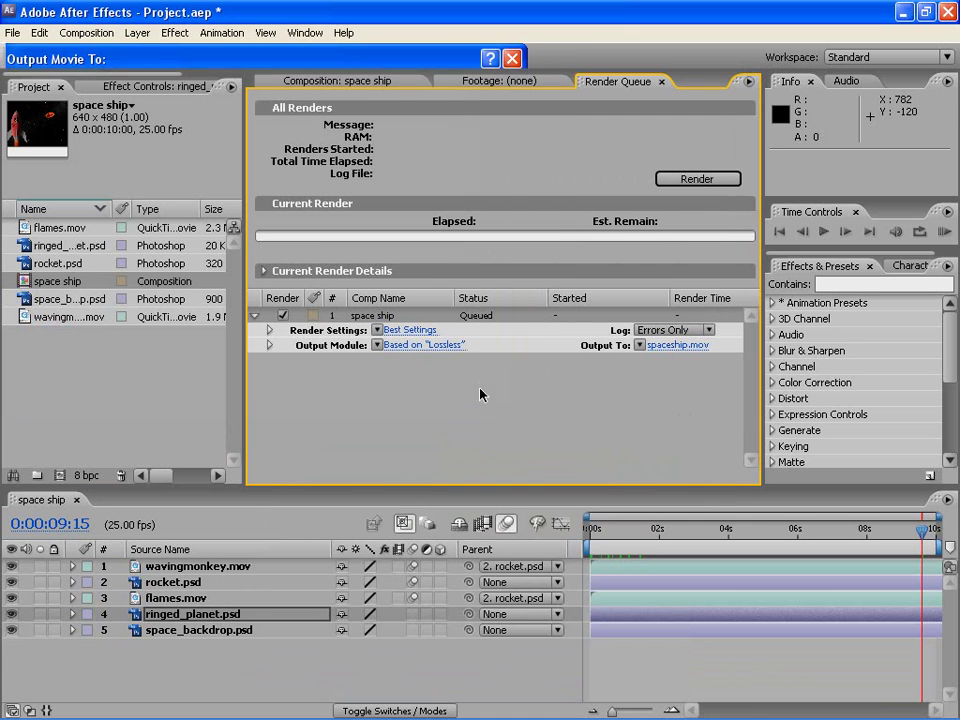
left_click(697, 179)
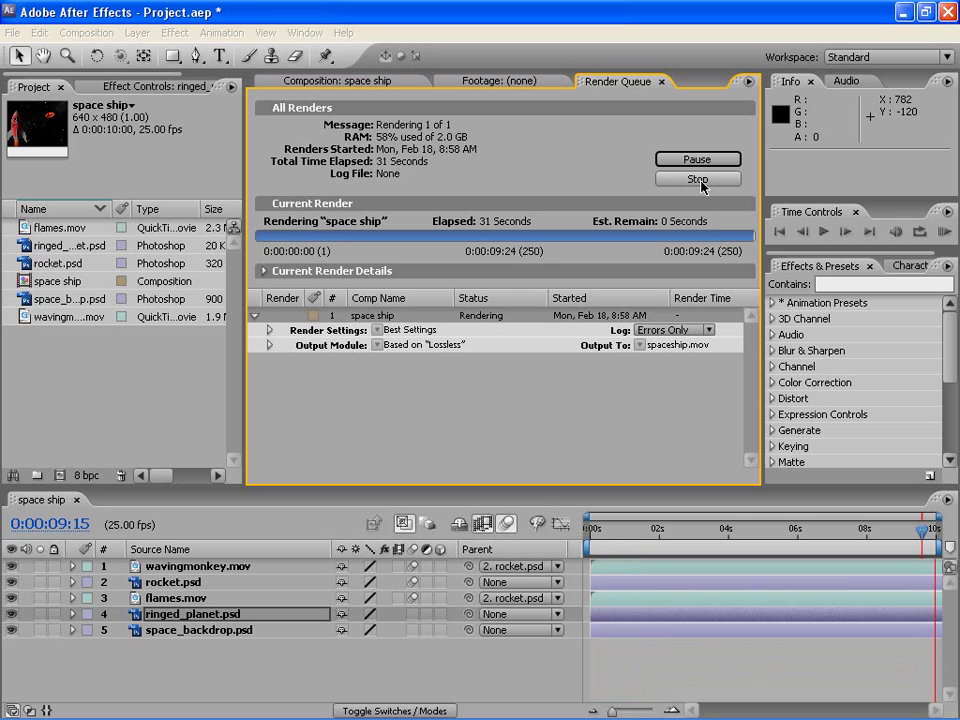
- Go to 0:00:00:18 in the composition and select all the rocket's Position keyframes
left_click(368, 84)
left_click_drag(726, 559, 526, 540)
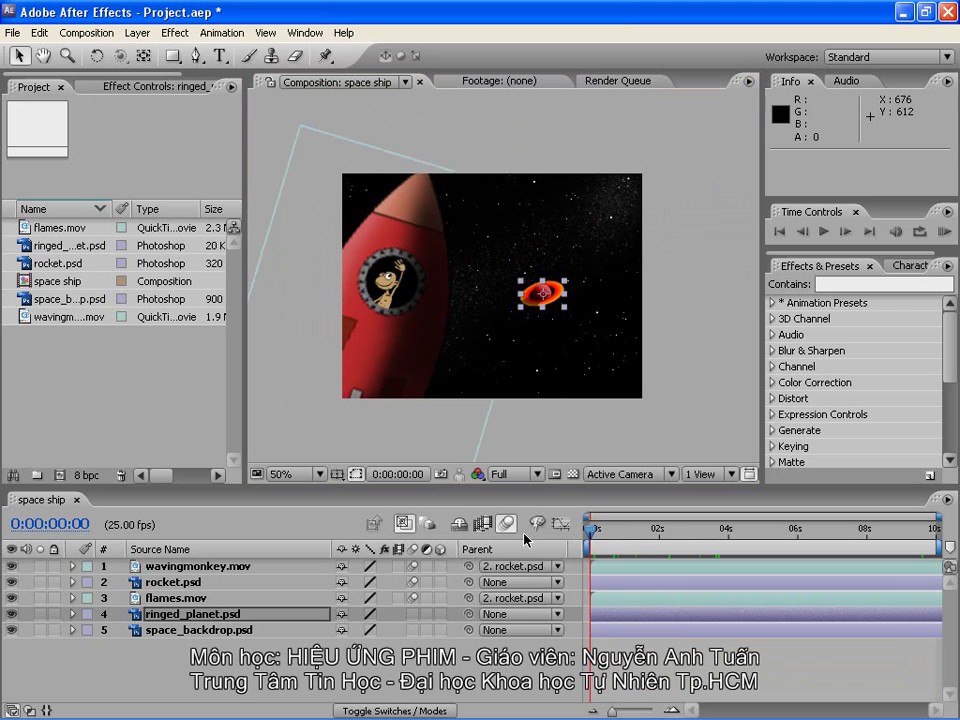
left_click_drag(590, 537, 616, 531)
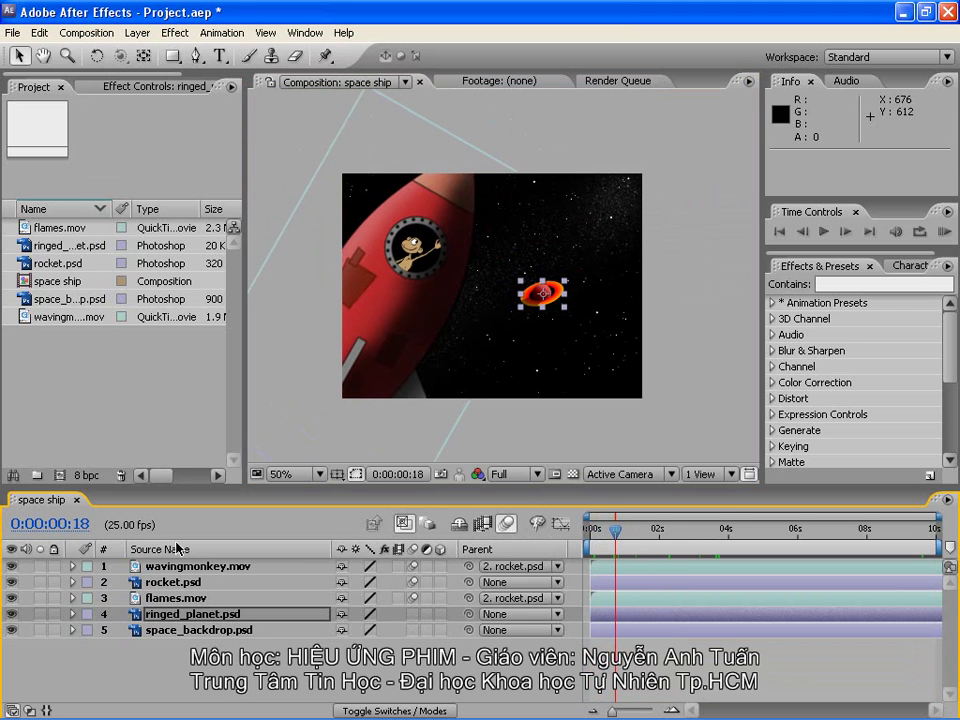
left_click(181, 586)
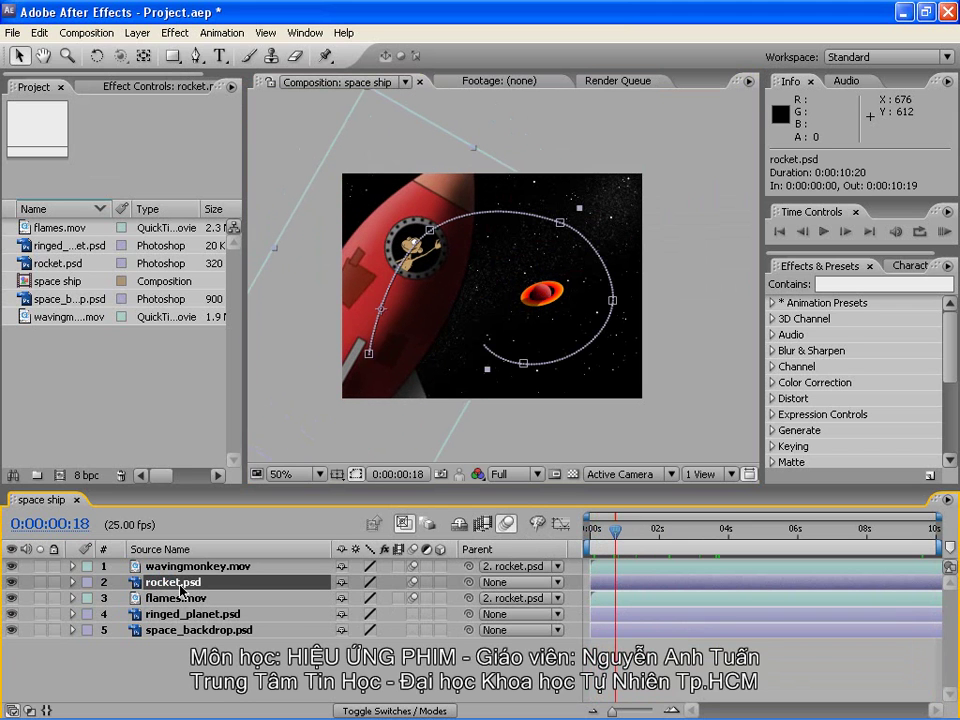
key("p")
left_click(165, 600)
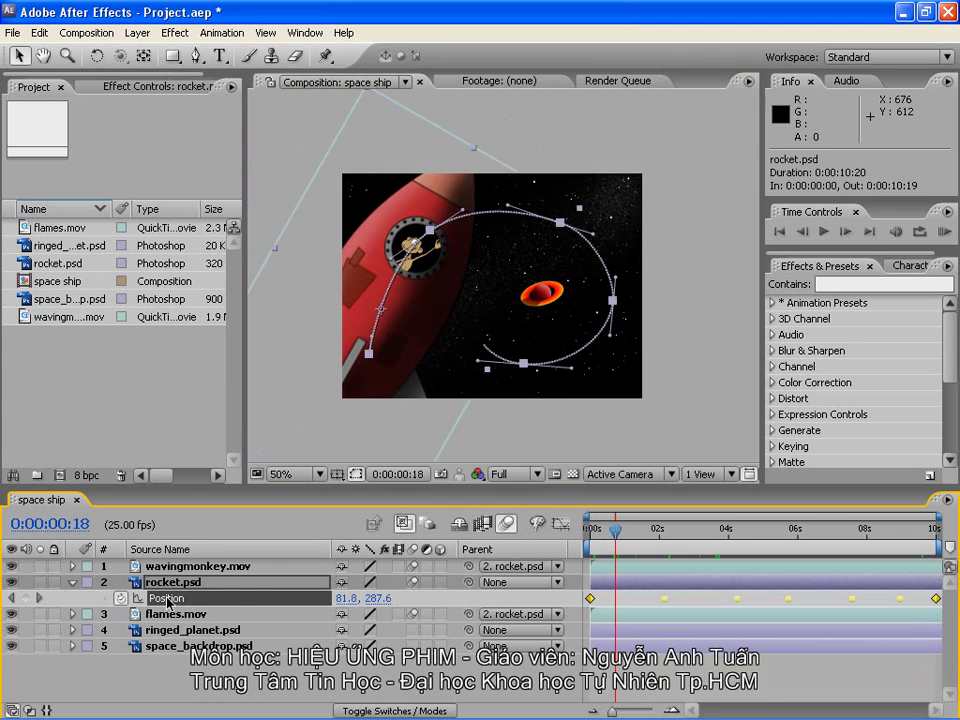